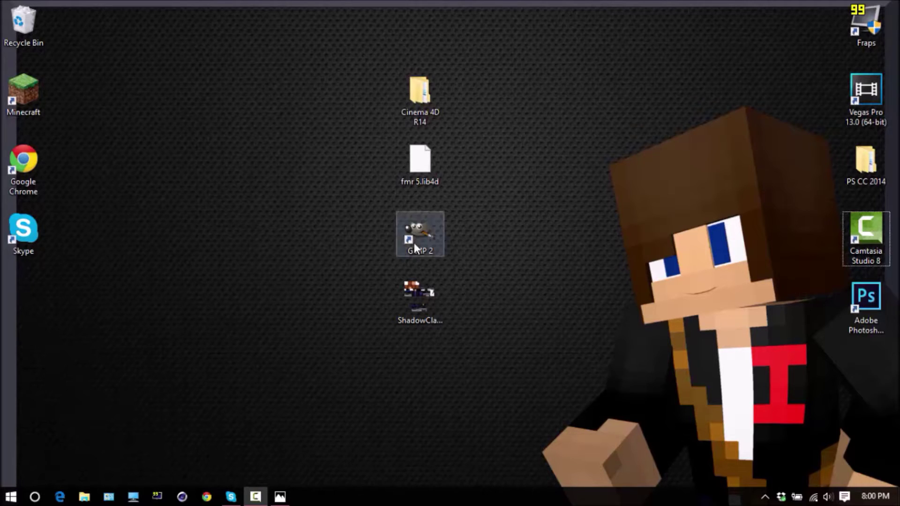
Preview the ShadowClawwNoFace skin image from the desktop and close its viewer window
click(419, 297)
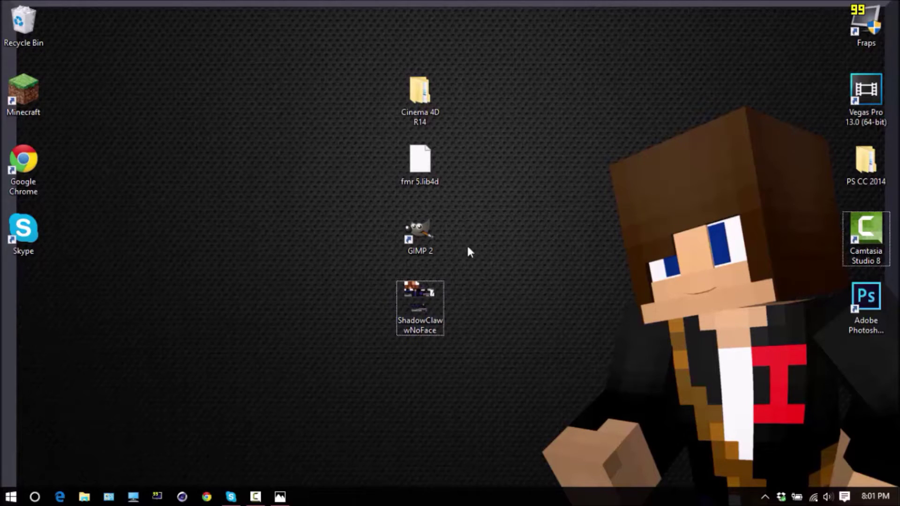
double_click(414, 299)
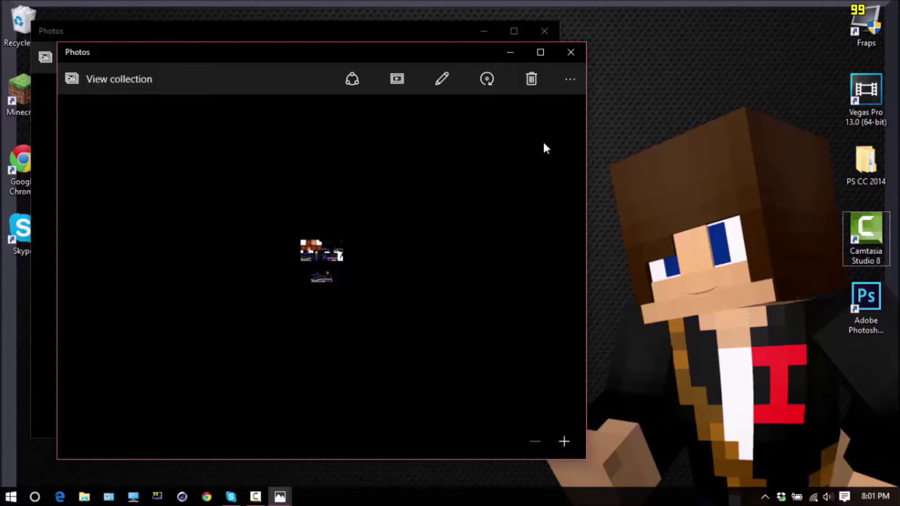
click(570, 52)
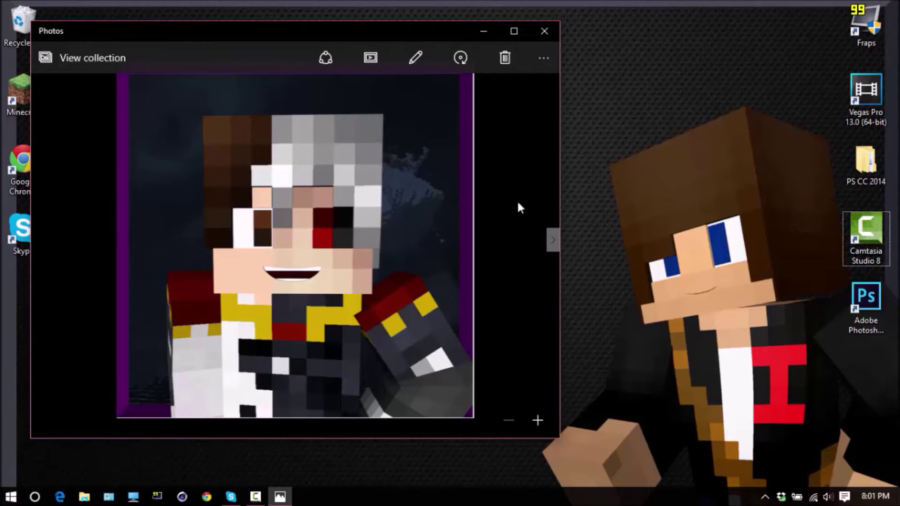
Look through the finished Minecraft character renders in Photos and close the viewer
click(553, 241)
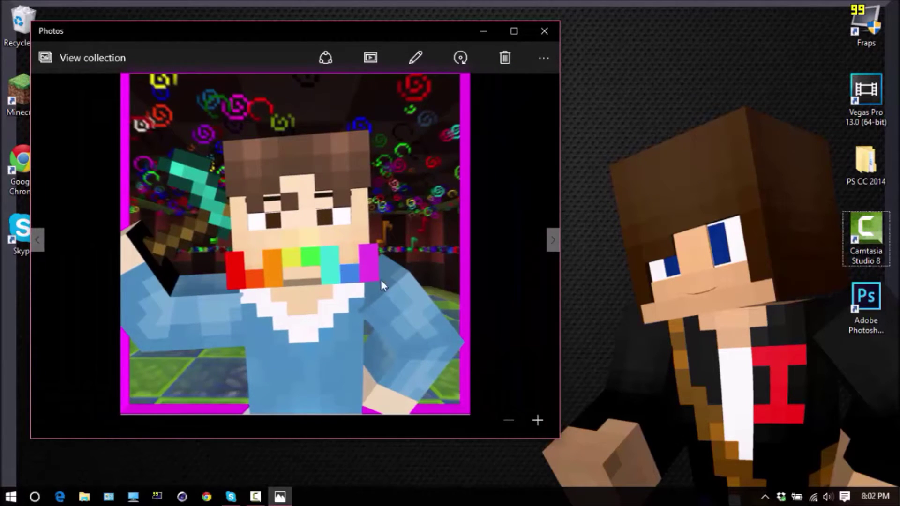
click(554, 240)
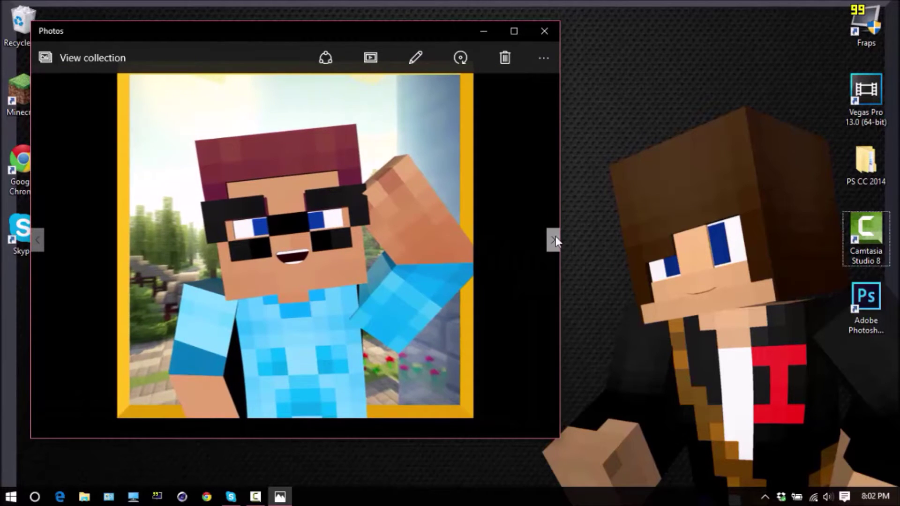
click(554, 240)
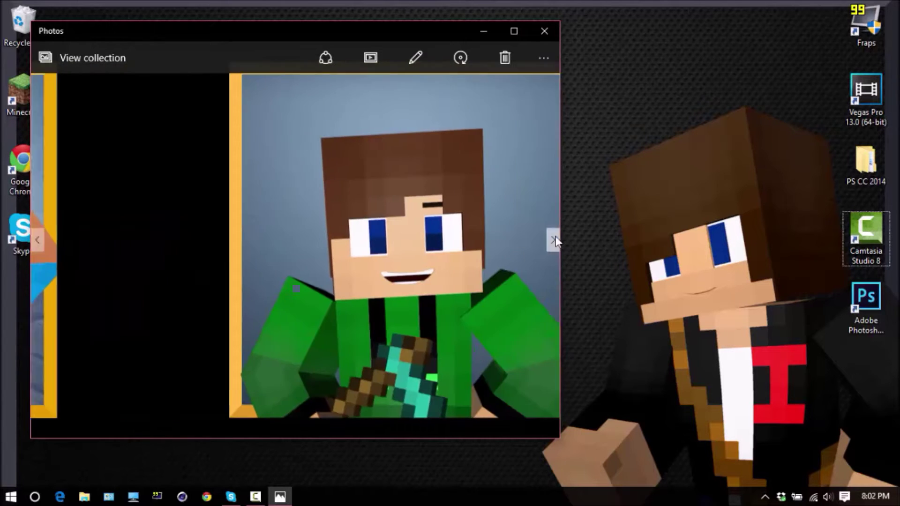
click(555, 245)
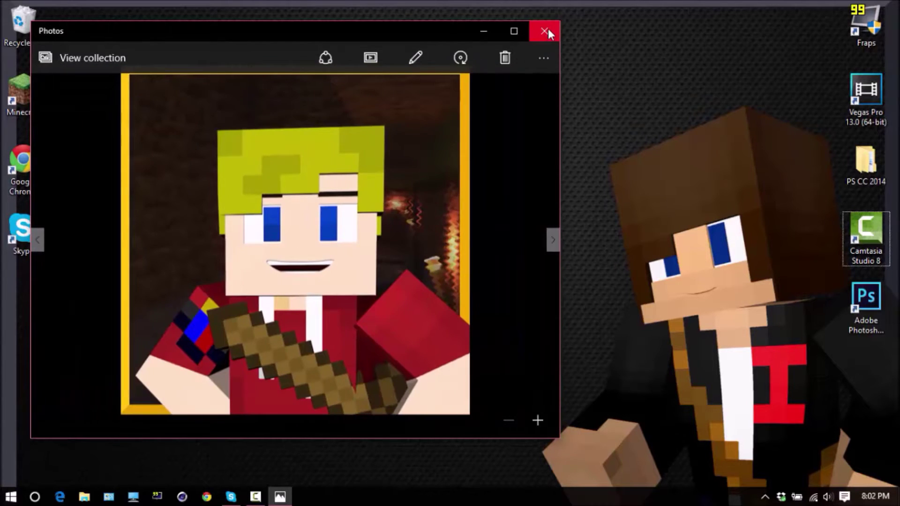
click(544, 31)
Launch CINEMA 4D 64 Bit from Cinema 4D R14 > C4D R14 > CINEMA 4D R14, close the folder and switch to CINEMA 4D
double_click(424, 88)
double_click(151, 147)
double_click(168, 149)
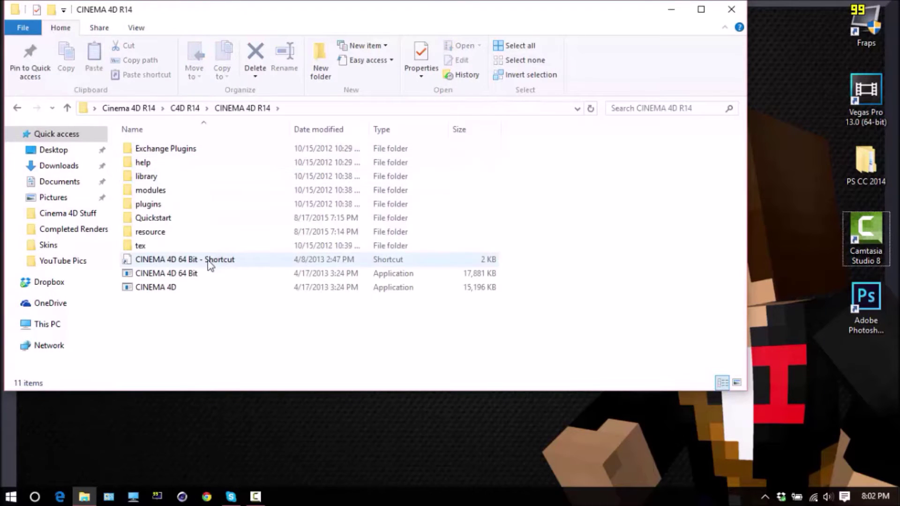
double_click(188, 273)
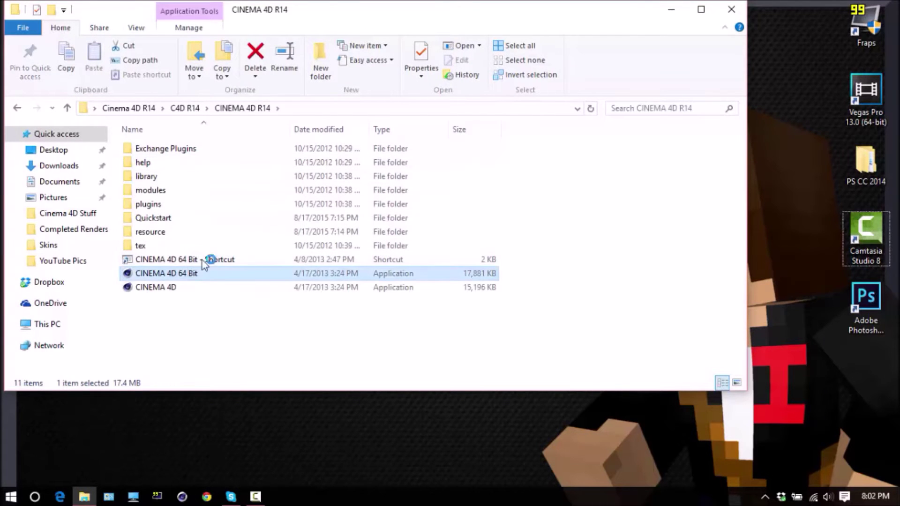
click(731, 9)
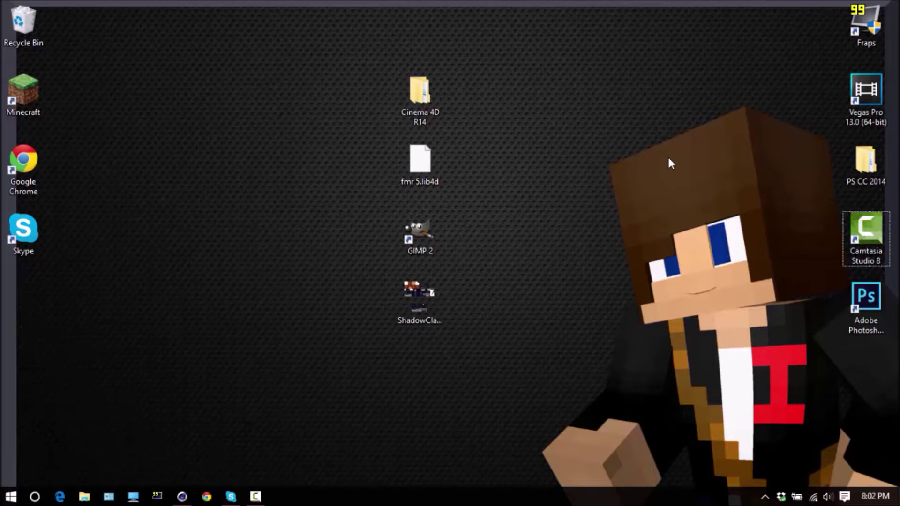
click(184, 493)
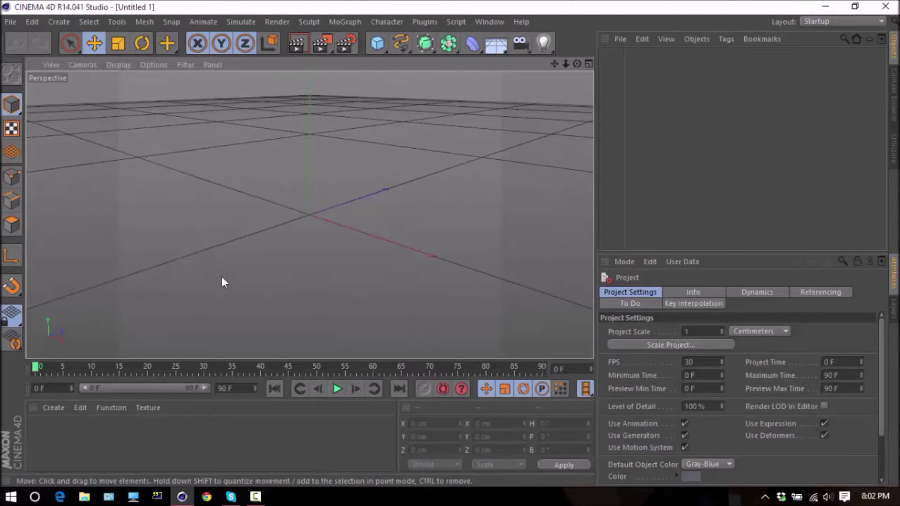
Load fmr 5.lib4d from the desktop into CINEMA 4D, add the FMR 5.0 rig to the scene and close the Content Browser
click(825, 7)
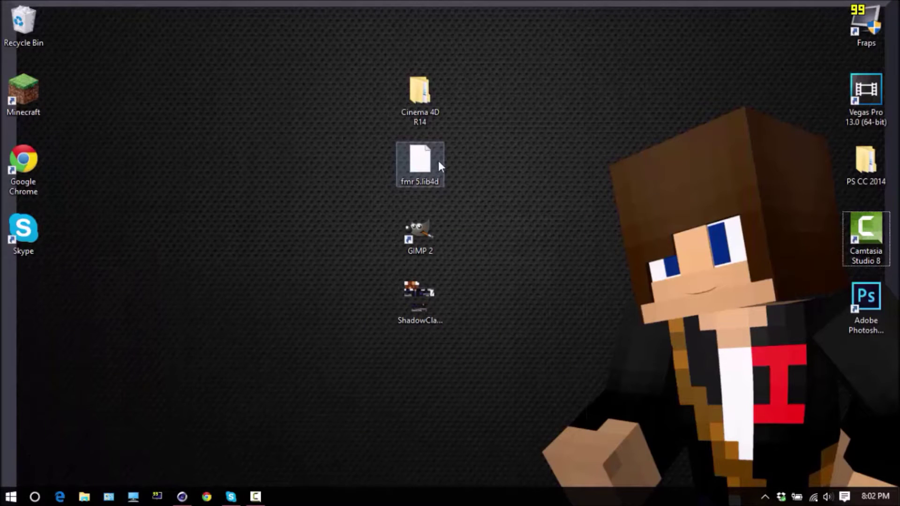
drag(420, 157, 280, 173)
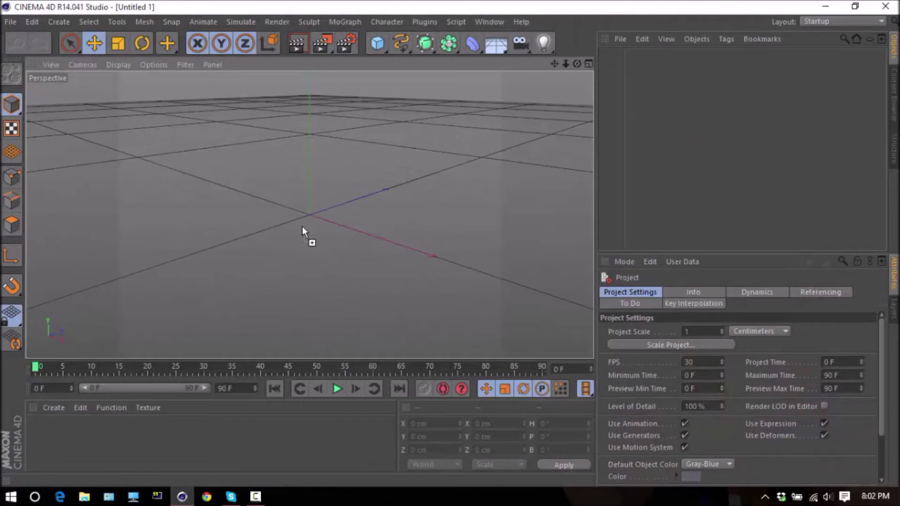
drag(308, 187, 317, 203)
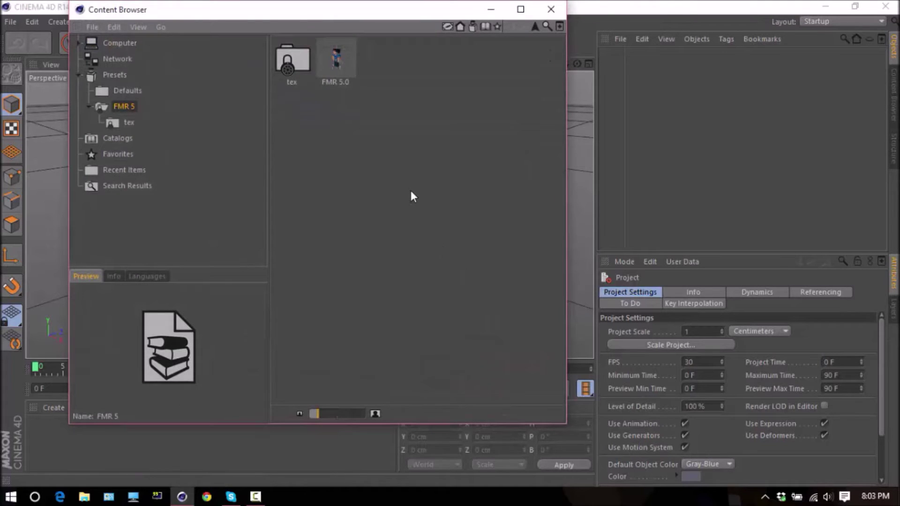
double_click(333, 60)
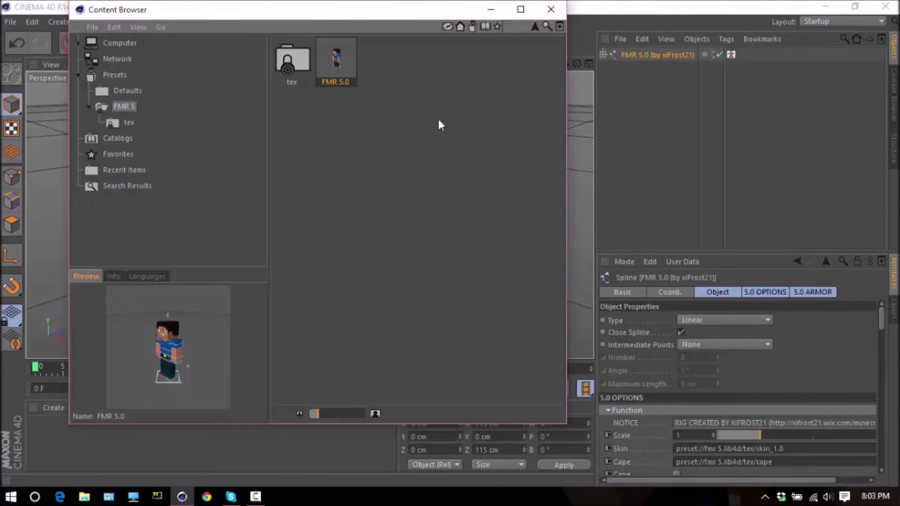
click(551, 9)
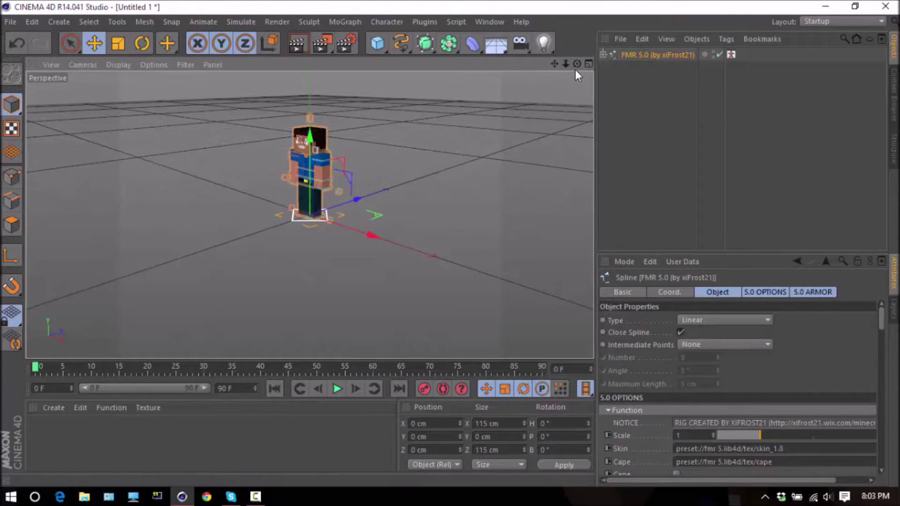
Toggle the lock of the 5.0_Body layer and return to the rig's attributes
drag(576, 64, 615, 55)
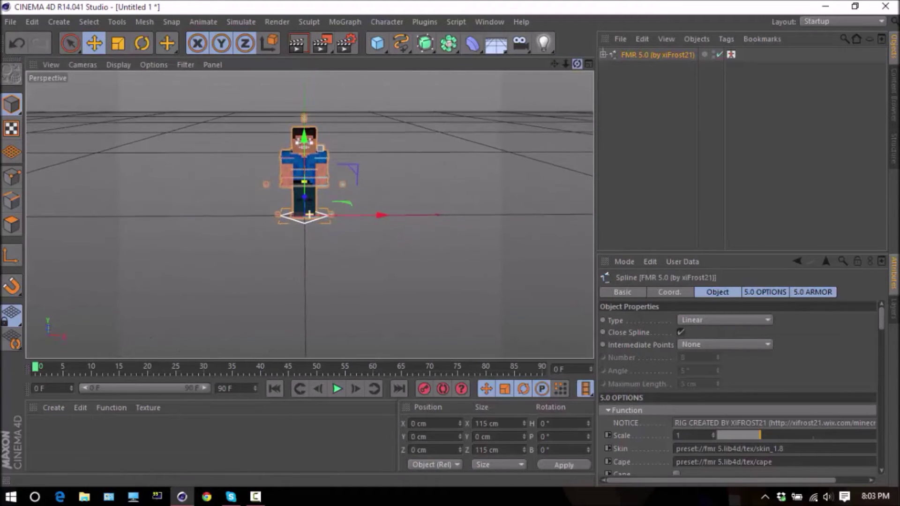
scroll(299, 146, up, 2)
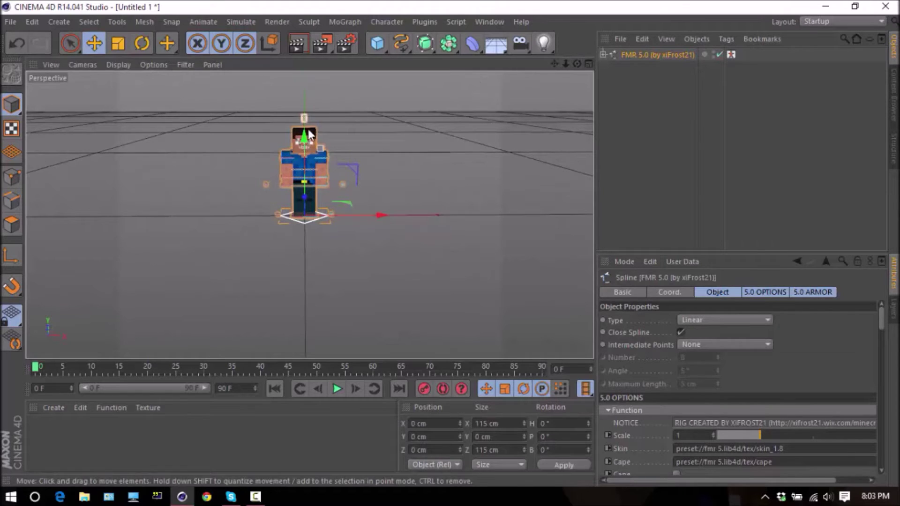
scroll(304, 143, up, 1)
scroll(310, 141, up, 1)
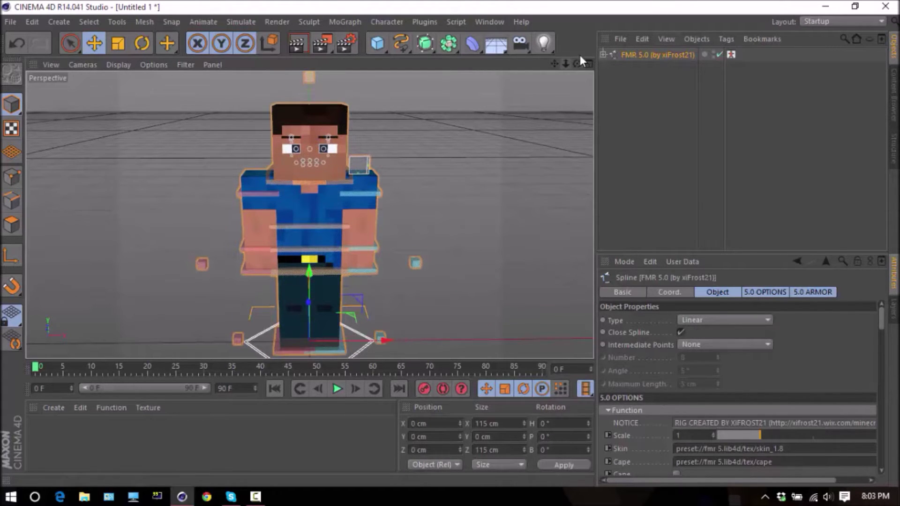
drag(578, 63, 577, 75)
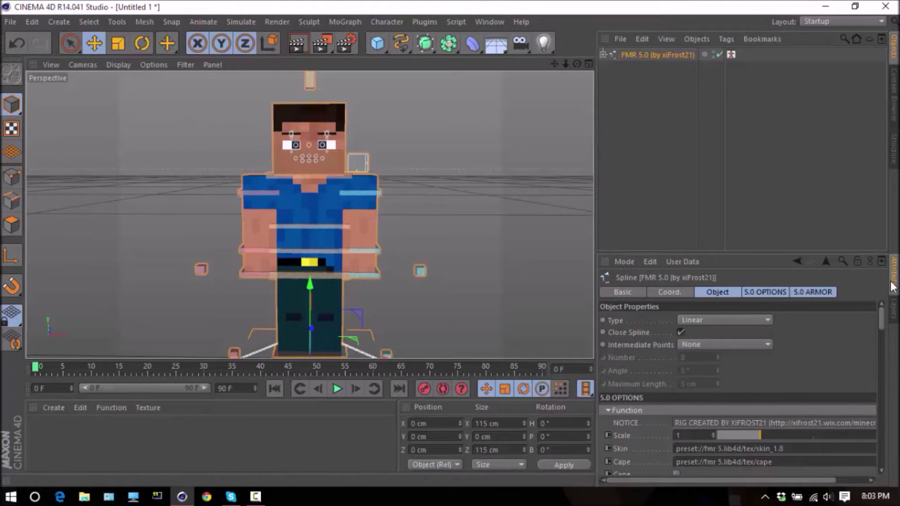
click(894, 313)
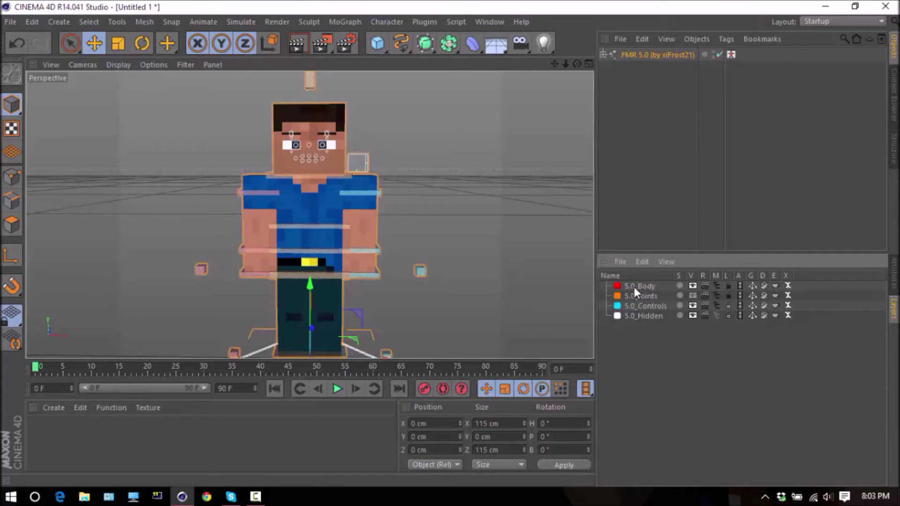
click(727, 286)
click(893, 277)
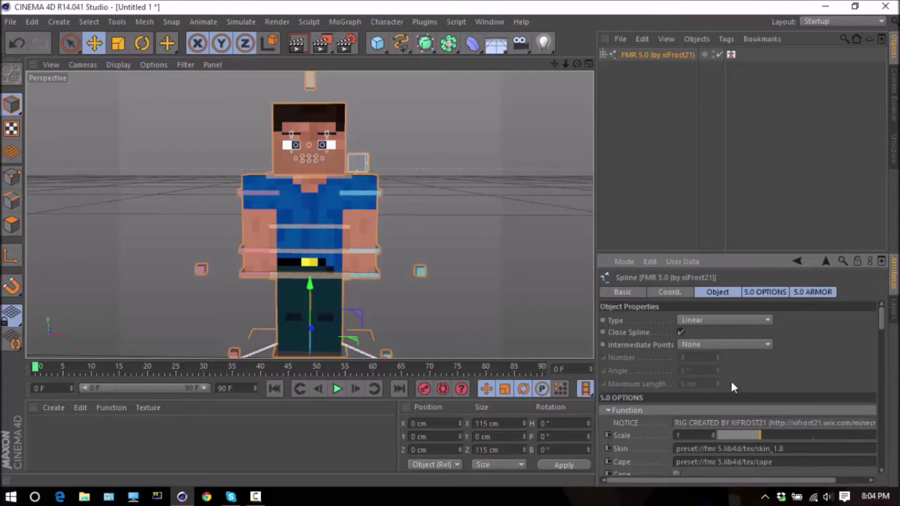
Set the FMR 5.0 rig's skin texture to the ShadowClawwNoFace image from the Desktop
mouse_move(879, 322)
mouse_down()
mouse_move(885, 392)
mouse_move(879, 321)
mouse_up()
drag(747, 481, 600, 476)
drag(755, 478, 802, 478)
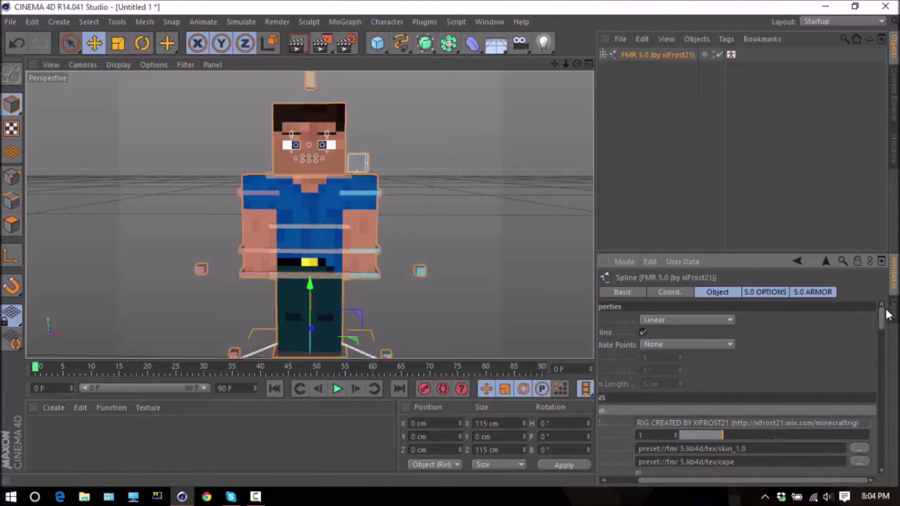
scroll(885, 317, down, 4)
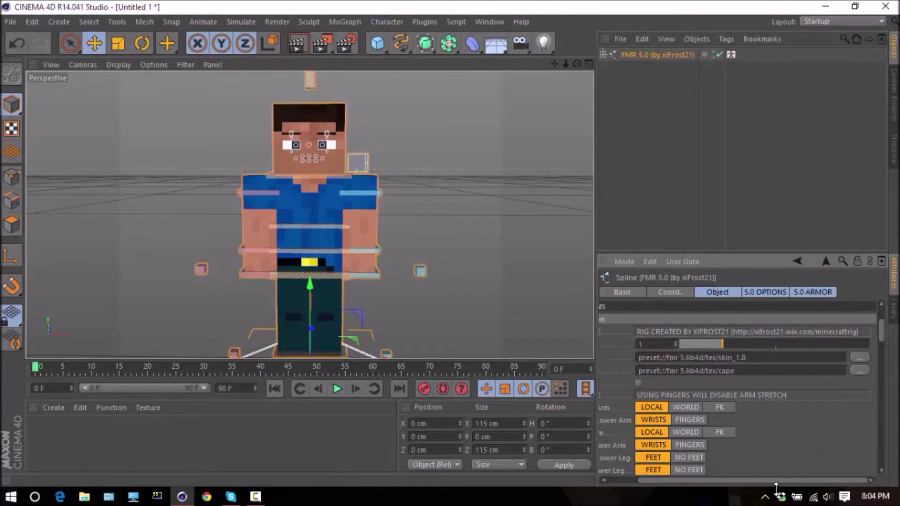
mouse_move(777, 480)
mouse_down()
mouse_move(744, 478)
mouse_move(780, 464)
mouse_up()
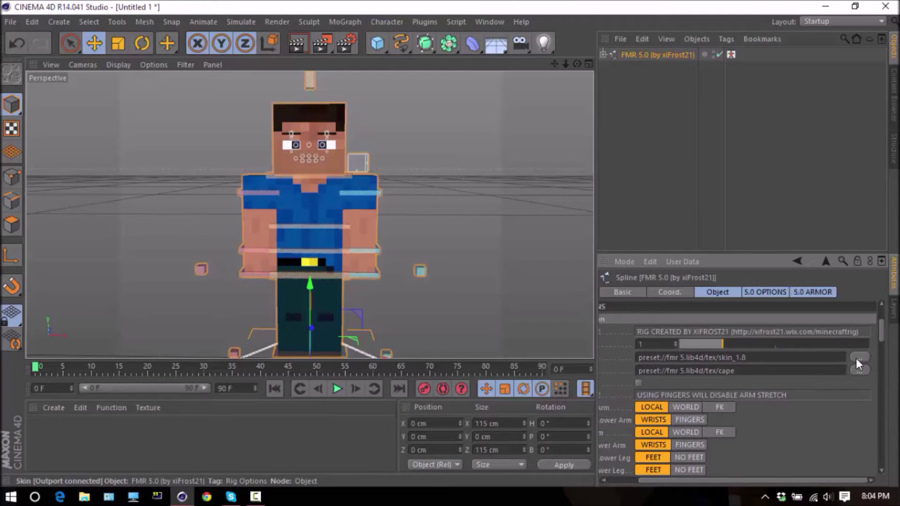
click(856, 358)
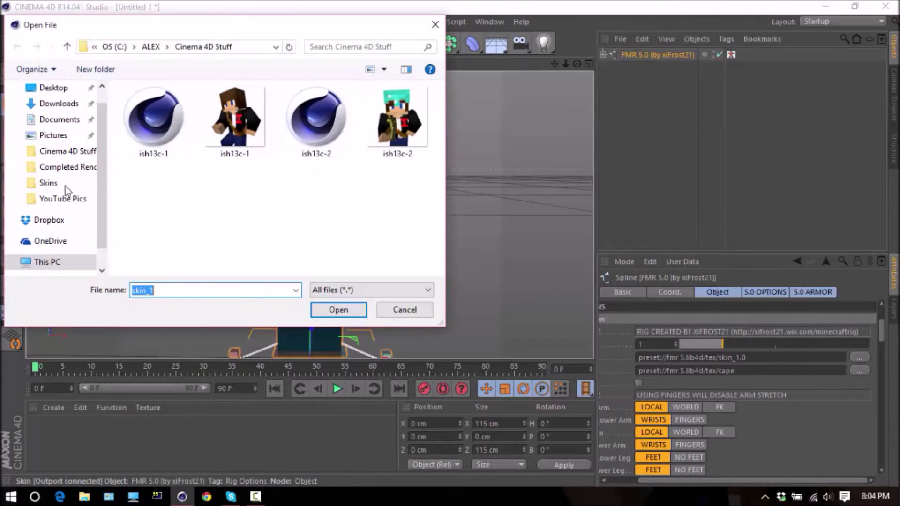
drag(104, 144, 106, 106)
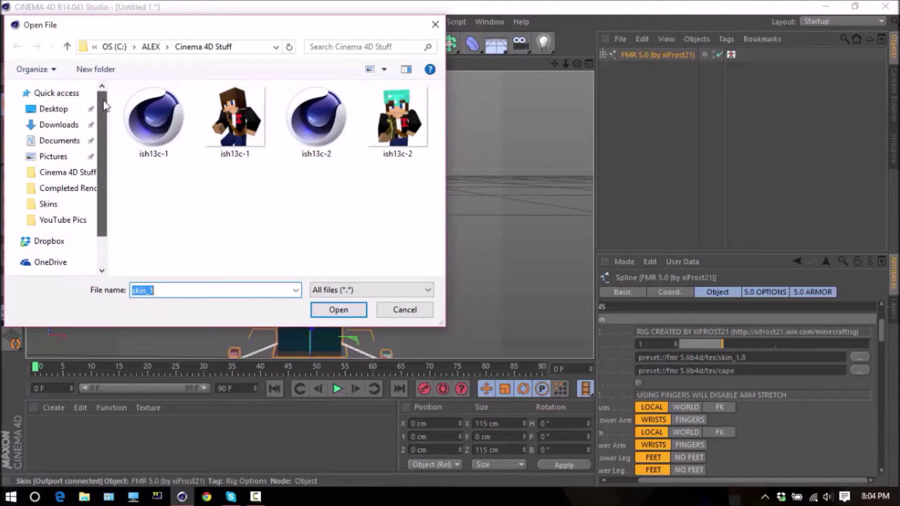
click(70, 109)
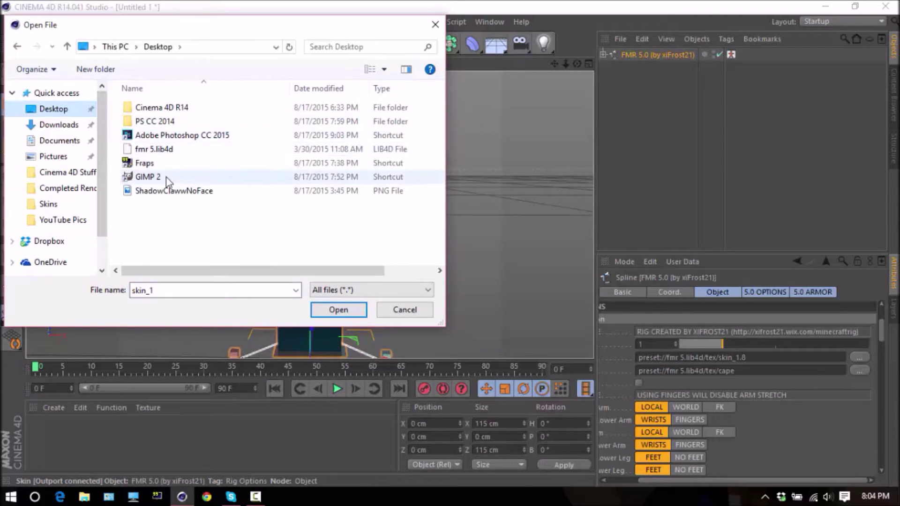
double_click(177, 191)
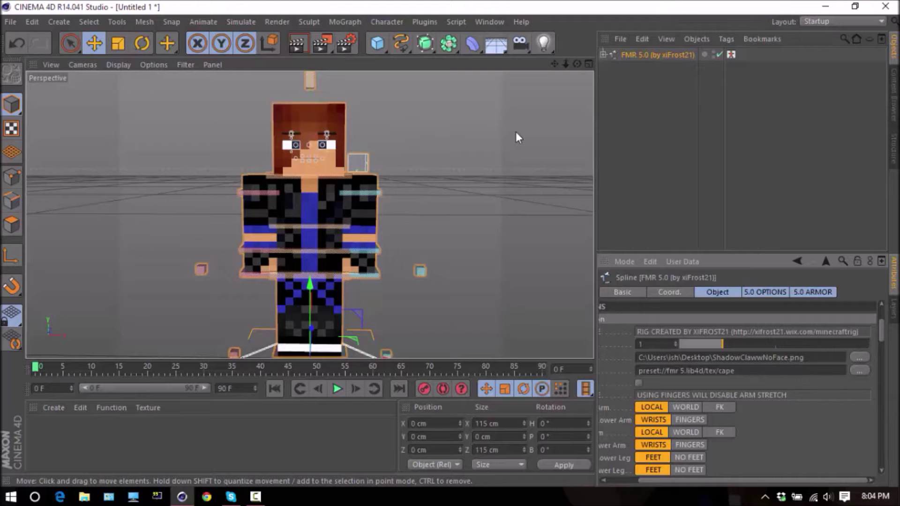
drag(792, 480, 713, 469)
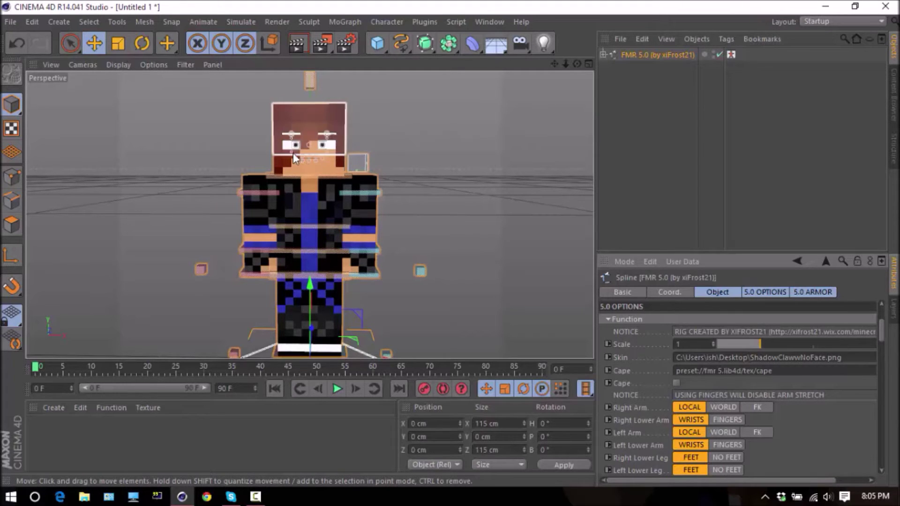
scroll(309, 158, up, 3)
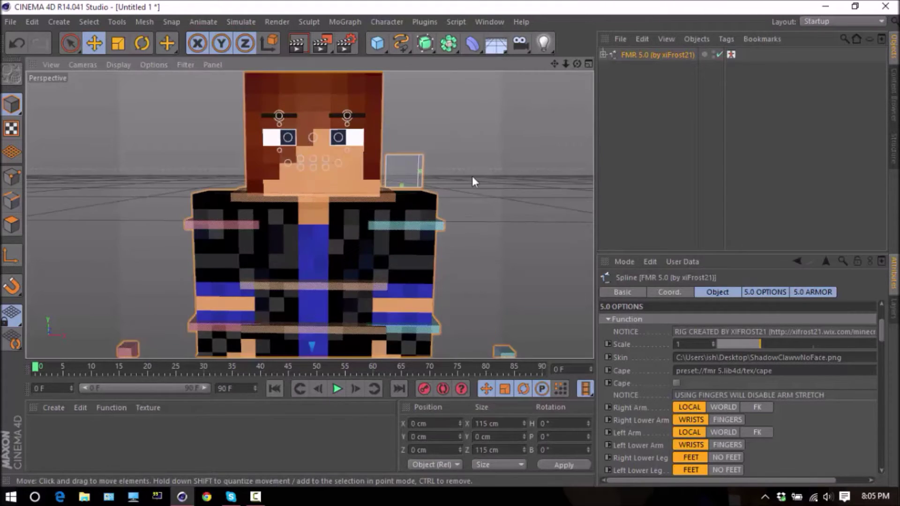
scroll(466, 197, down, 3)
click(469, 206)
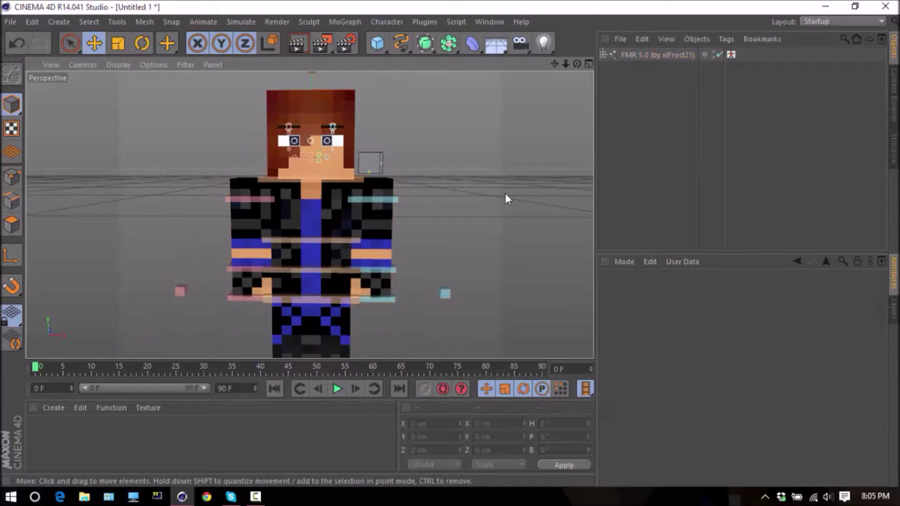
Set the FMR 5.0 rig's Eyes option to DOUBLE and its Eye Height to -1 in the face options
click(640, 56)
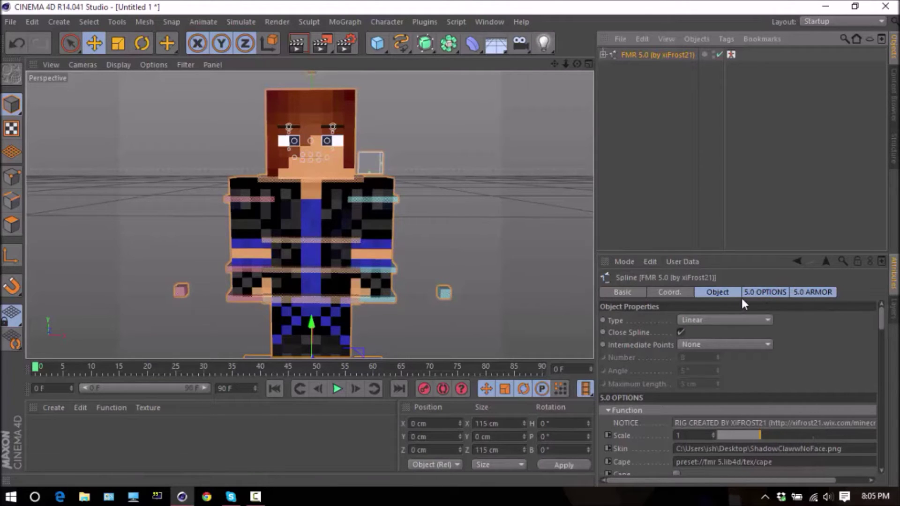
click(759, 292)
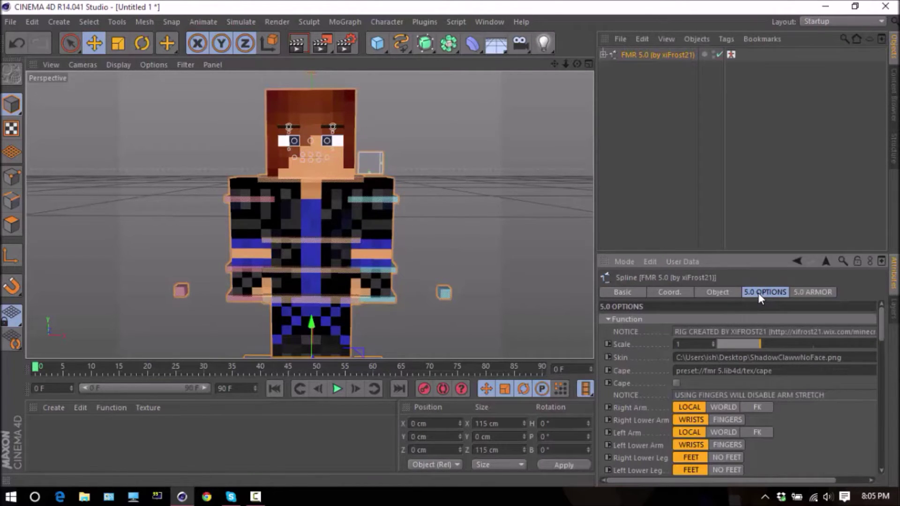
drag(881, 324, 882, 358)
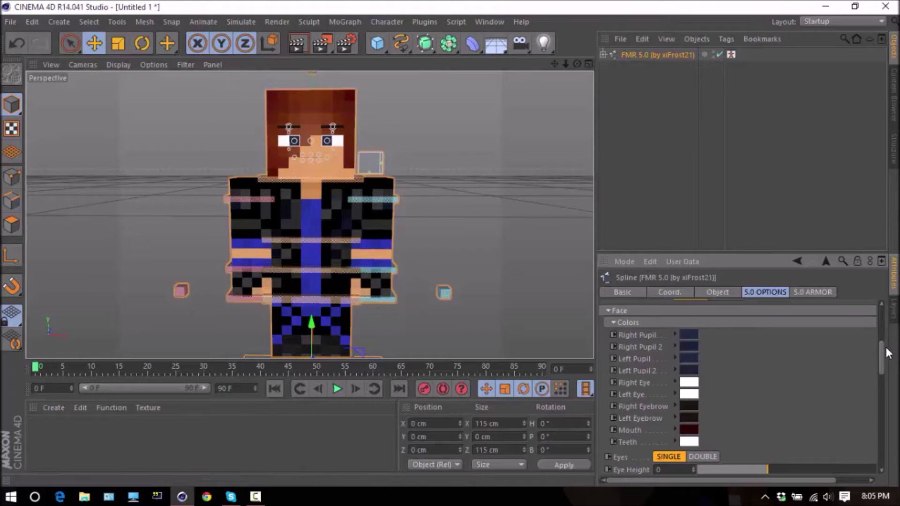
drag(881, 349, 877, 370)
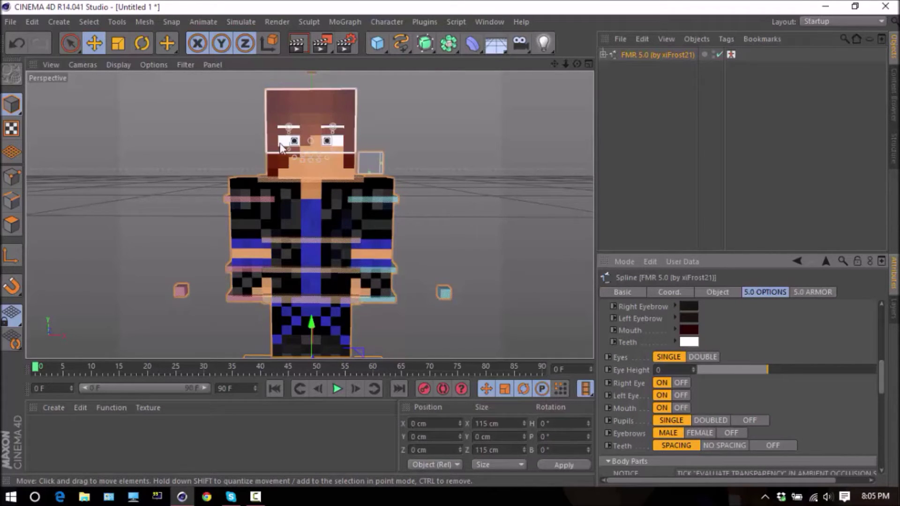
click(702, 356)
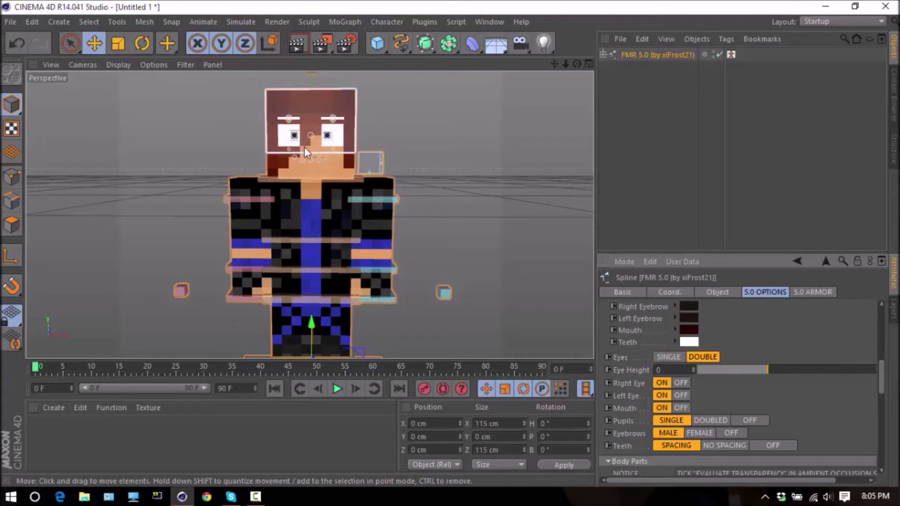
click(692, 372)
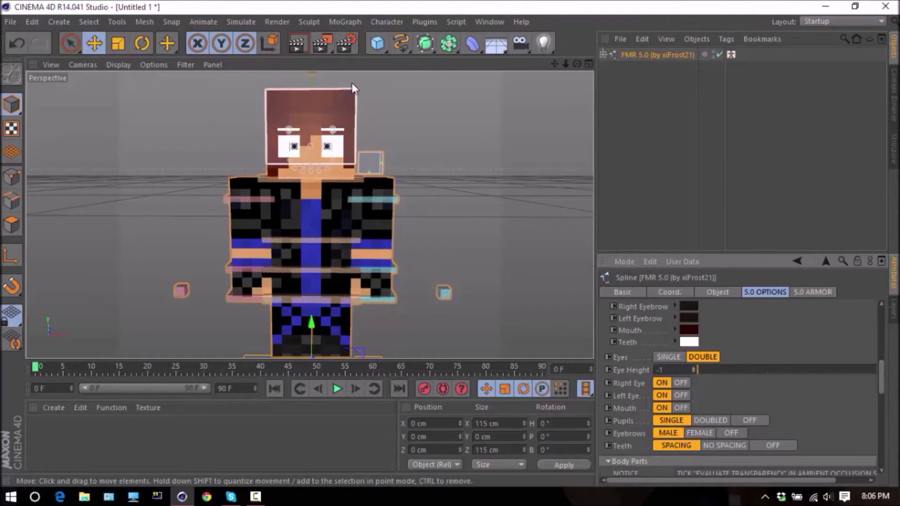
Compare the SINGLE and DOUBLED pupil options on the rig's face and keep the pupils DOUBLED
drag(882, 377, 883, 390)
click(706, 378)
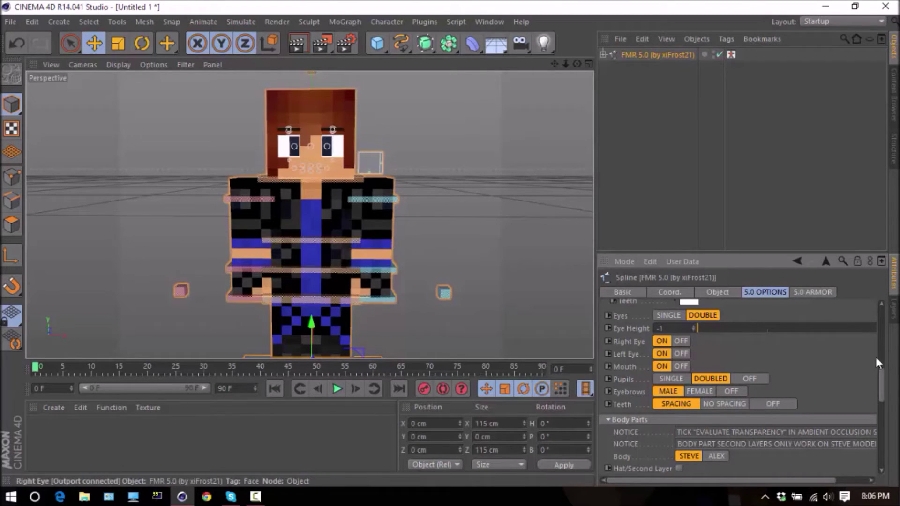
click(670, 378)
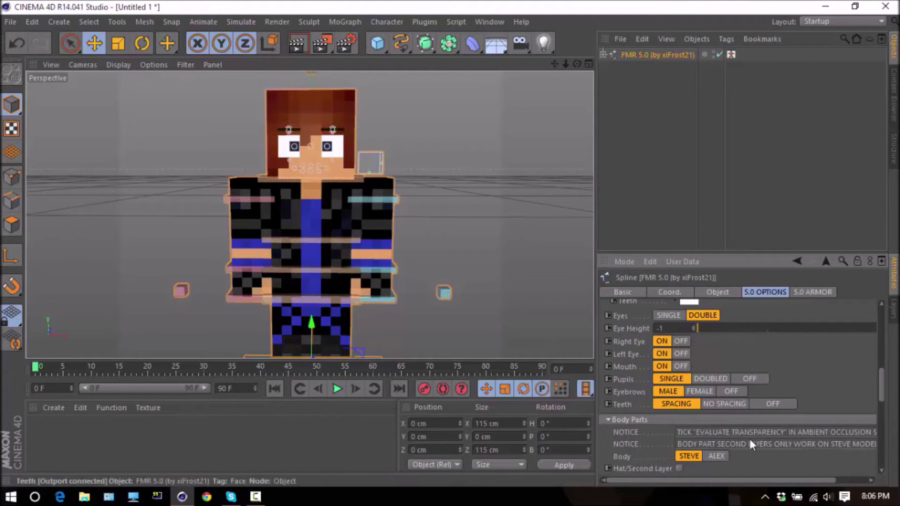
click(711, 378)
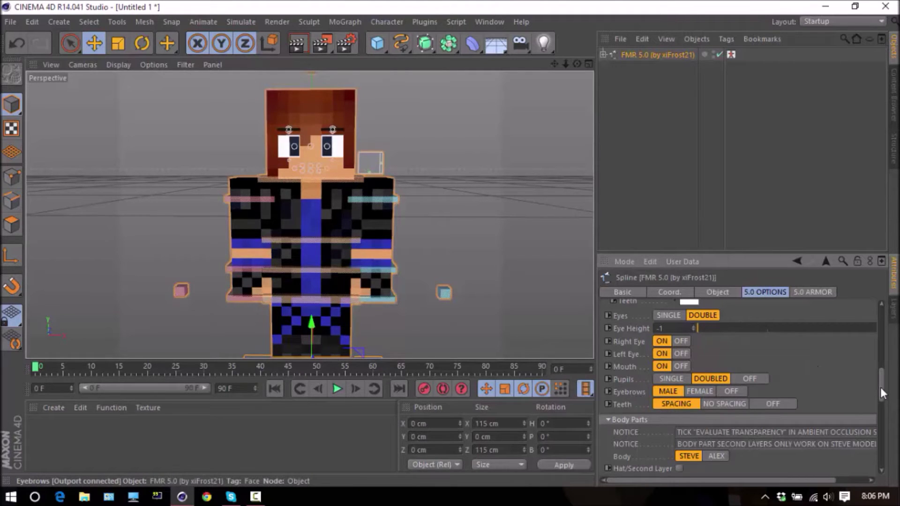
Change the rig's Right Pupil colour to a saturated blue with RGB 5, 57, 161 and check the eyes
mouse_move(880, 387)
mouse_down()
mouse_move(876, 343)
mouse_move(883, 370)
mouse_up()
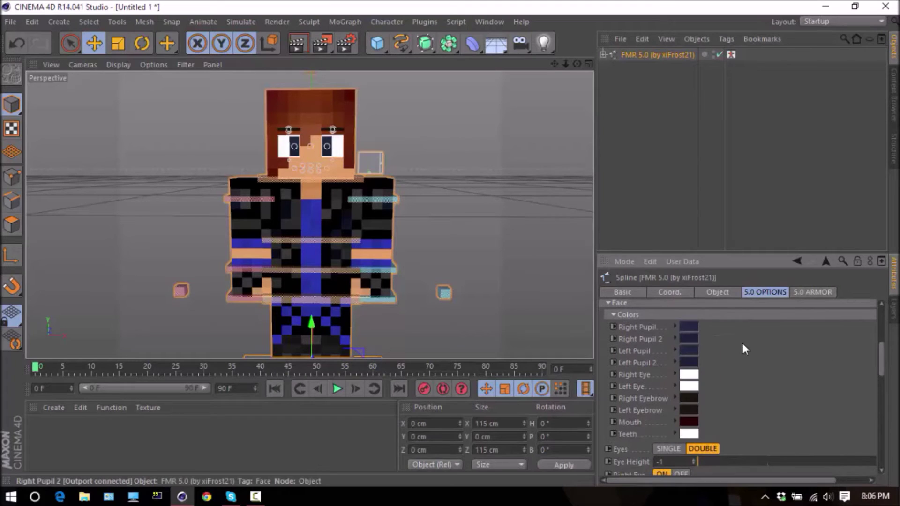
click(690, 327)
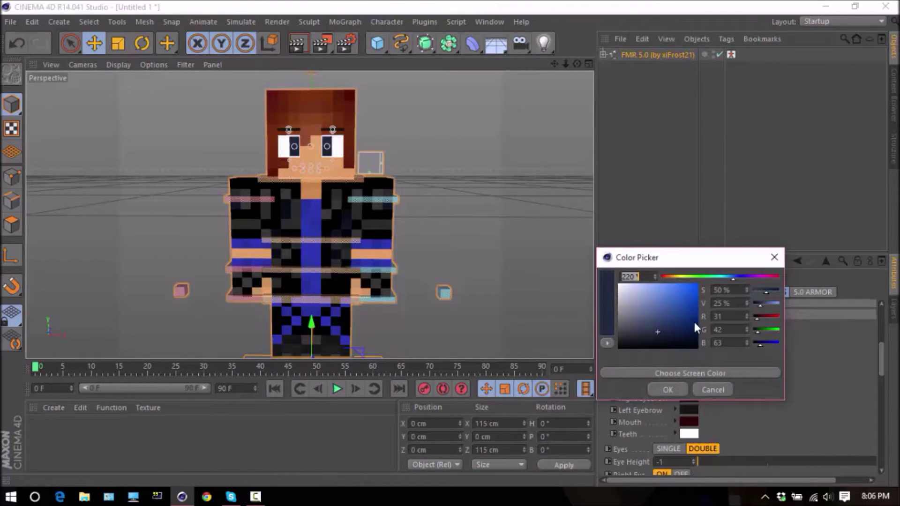
click(696, 307)
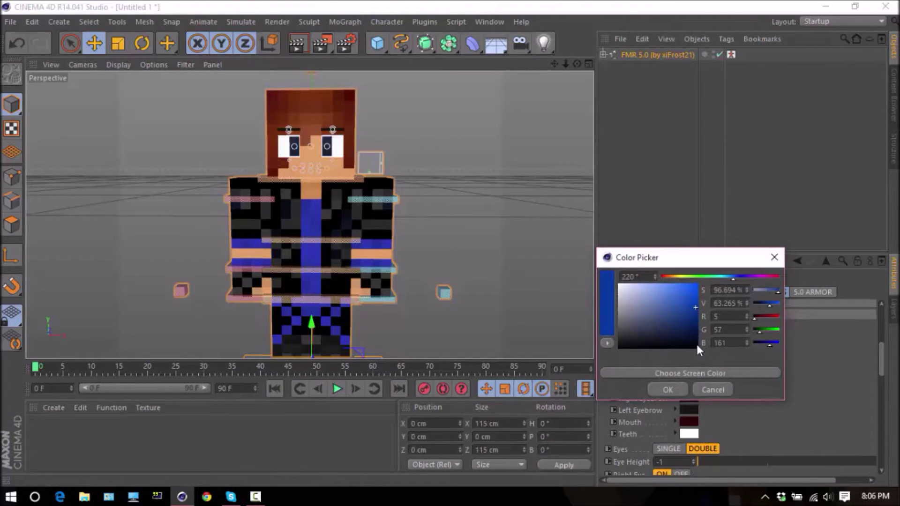
click(671, 389)
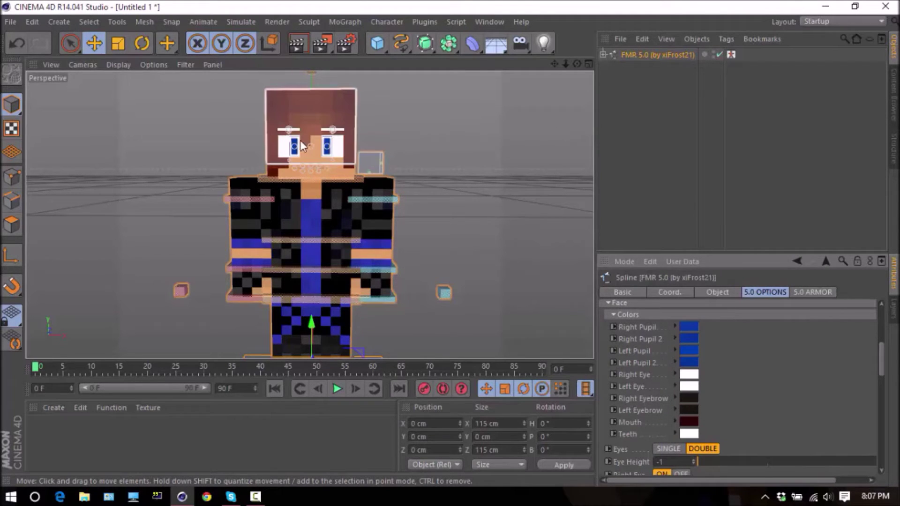
scroll(317, 131, up, 5)
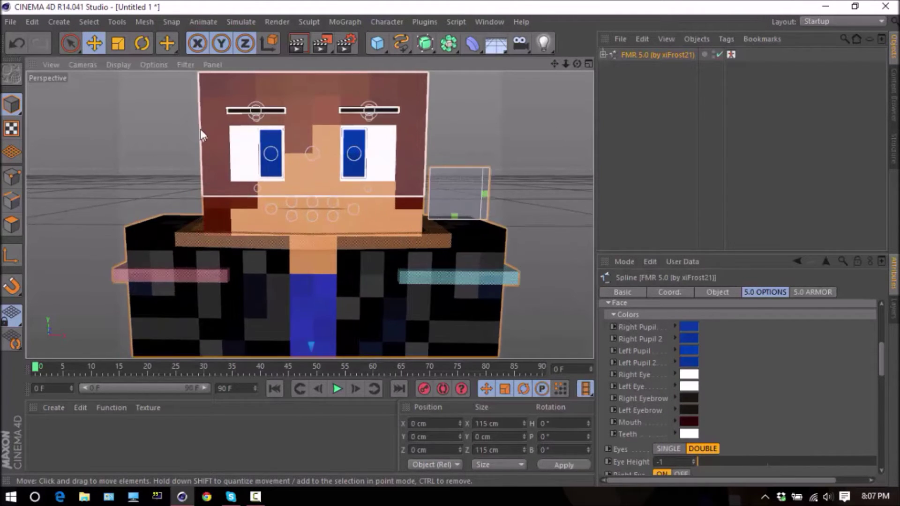
scroll(203, 195, down, 5)
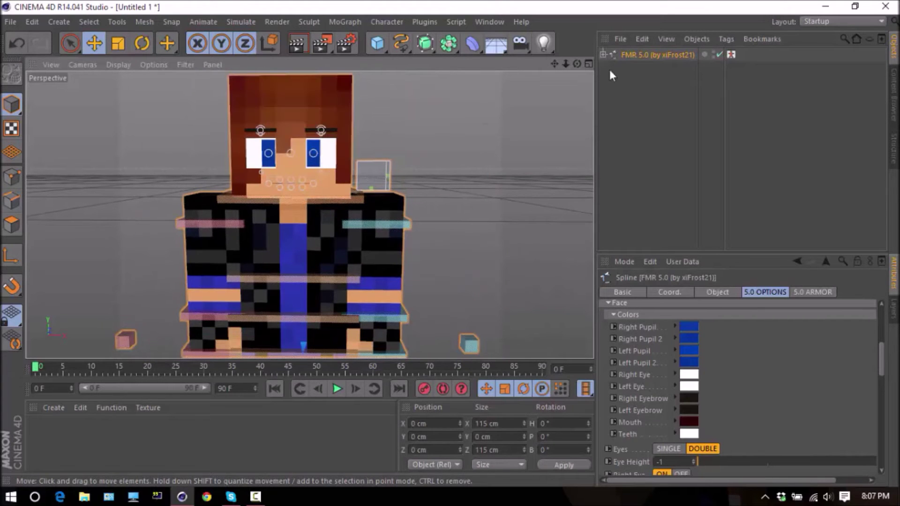
scroll(418, 136, down, 2)
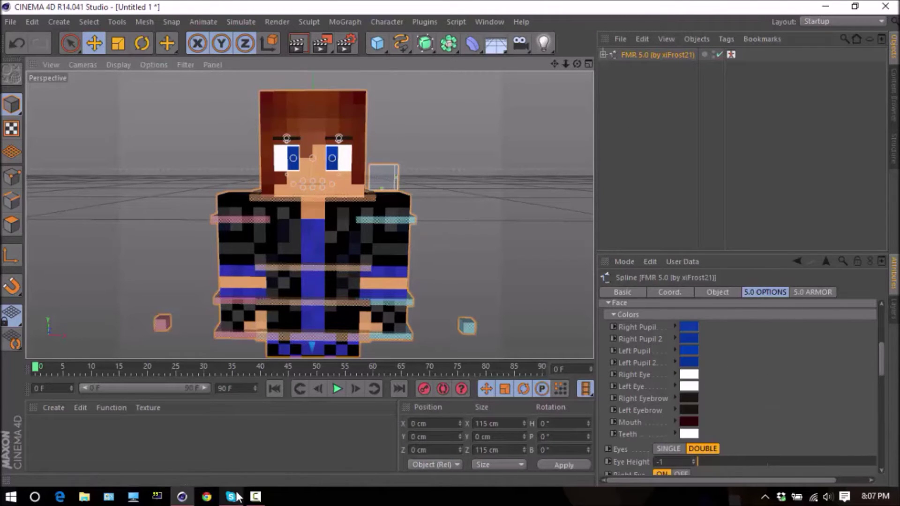
click(182, 496)
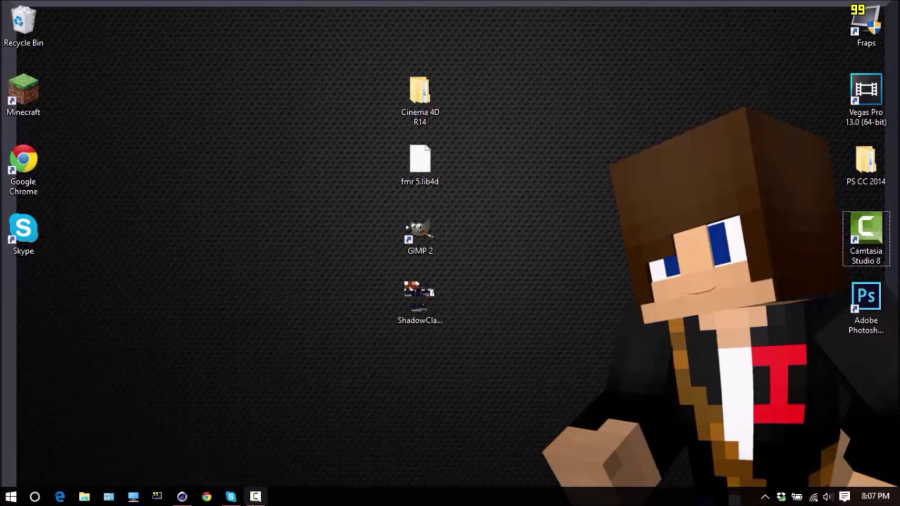
click(255, 496)
click(255, 496)
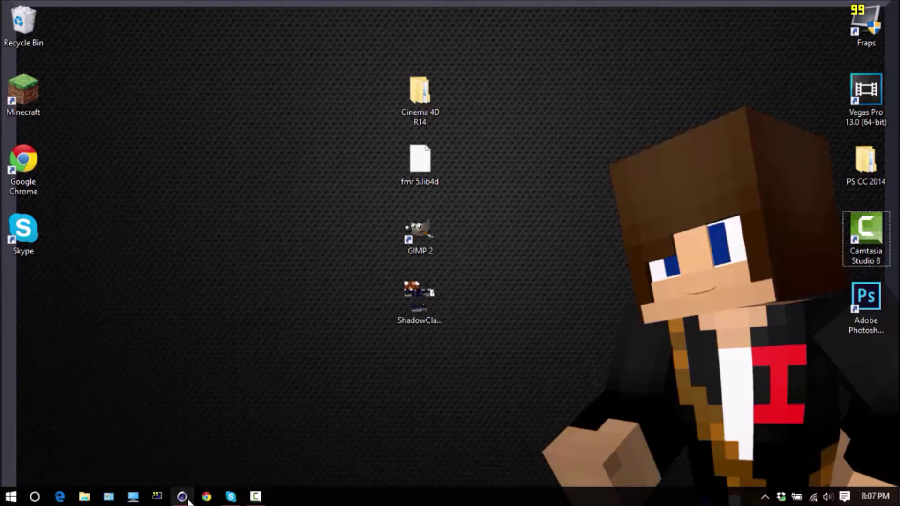
click(182, 496)
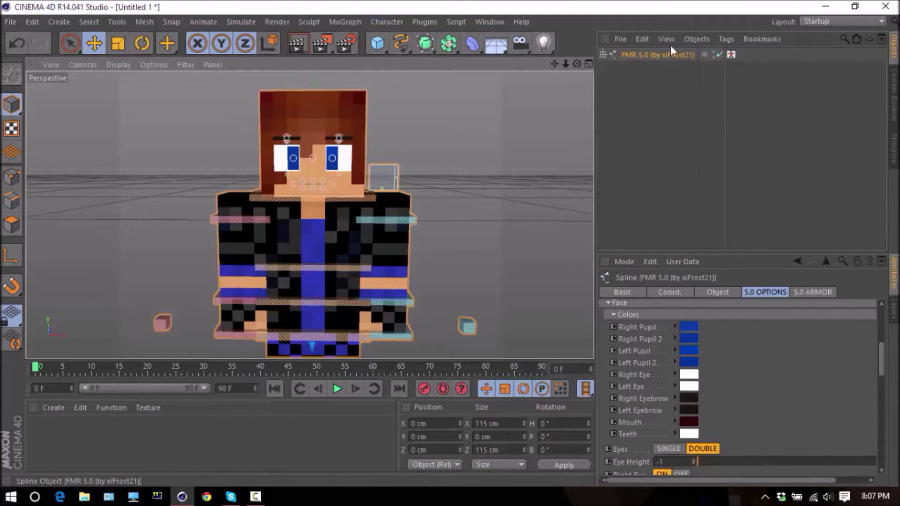
Expand the FMR 5.0 rig and its Head group, and make the EXTRUDE_meshHead object visible
click(603, 54)
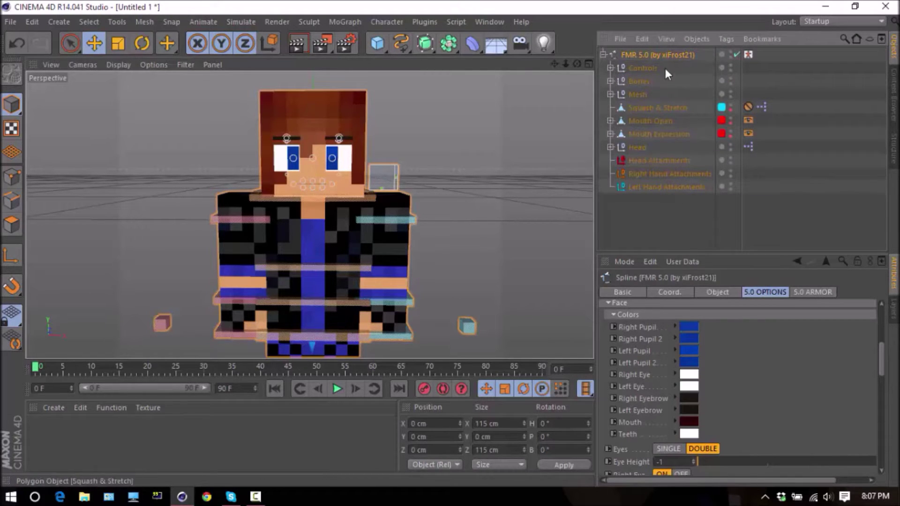
click(610, 147)
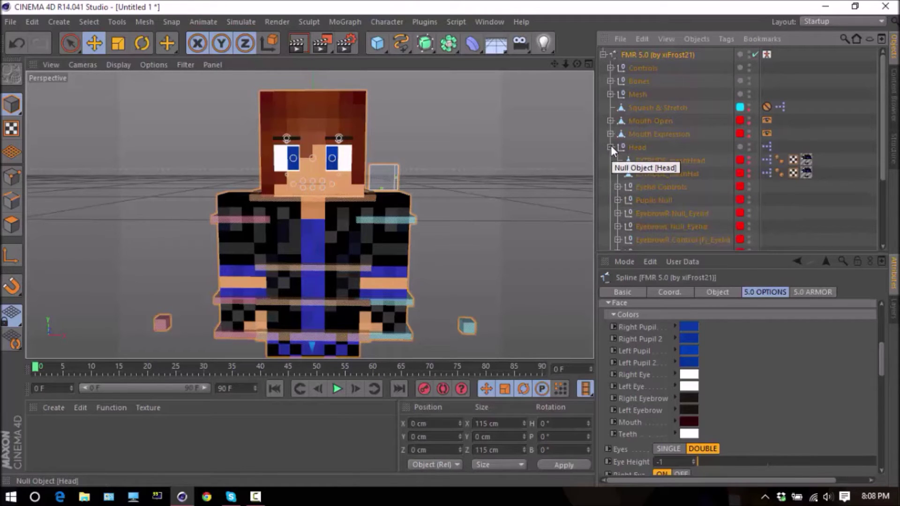
scroll(687, 183, down, 2)
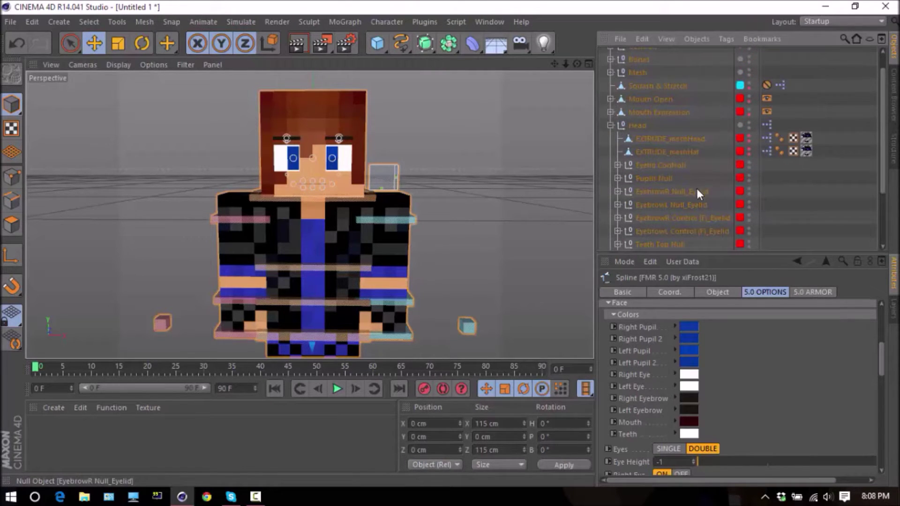
scroll(695, 183, up, 2)
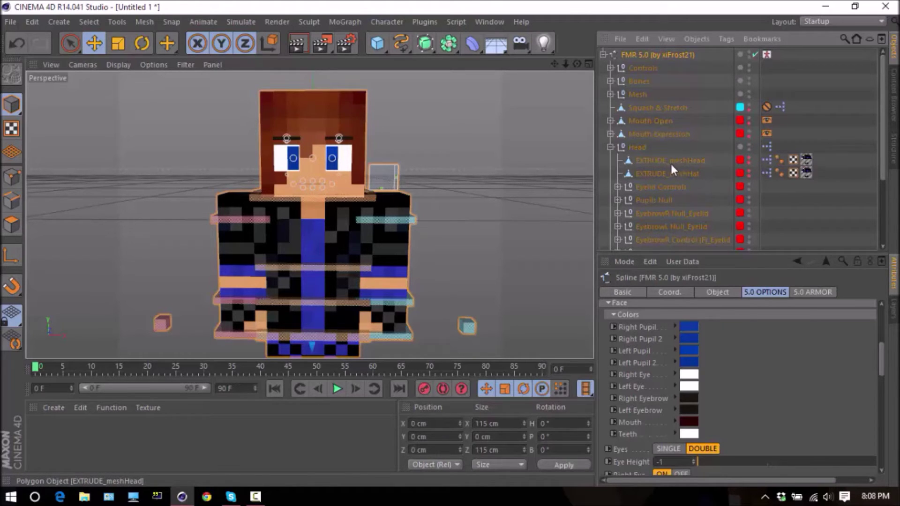
click(749, 158)
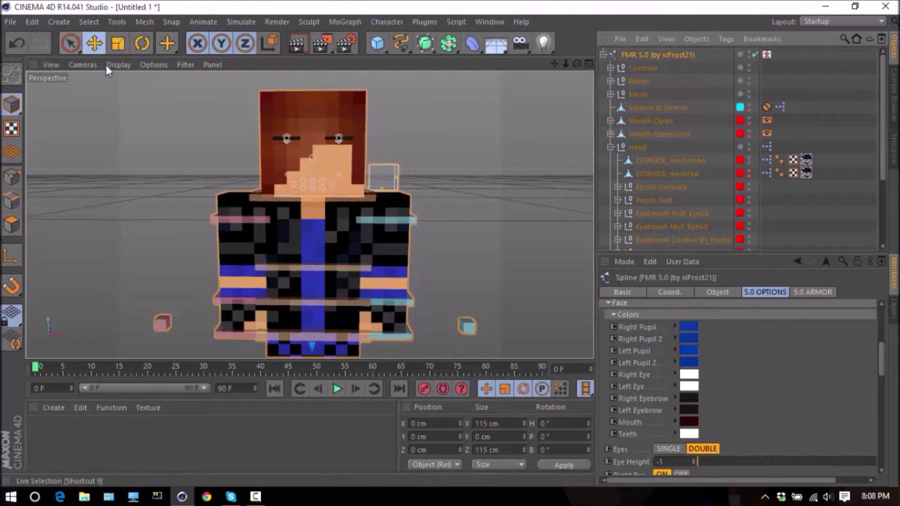
Select the hair polygons on the front face of EXTRUDE_meshHead with Live Selection in polygon mode
click(70, 44)
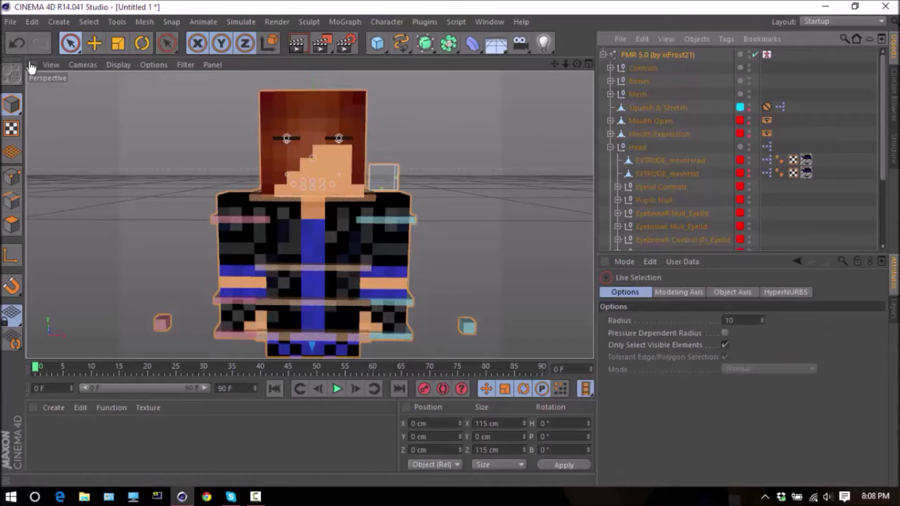
click(13, 228)
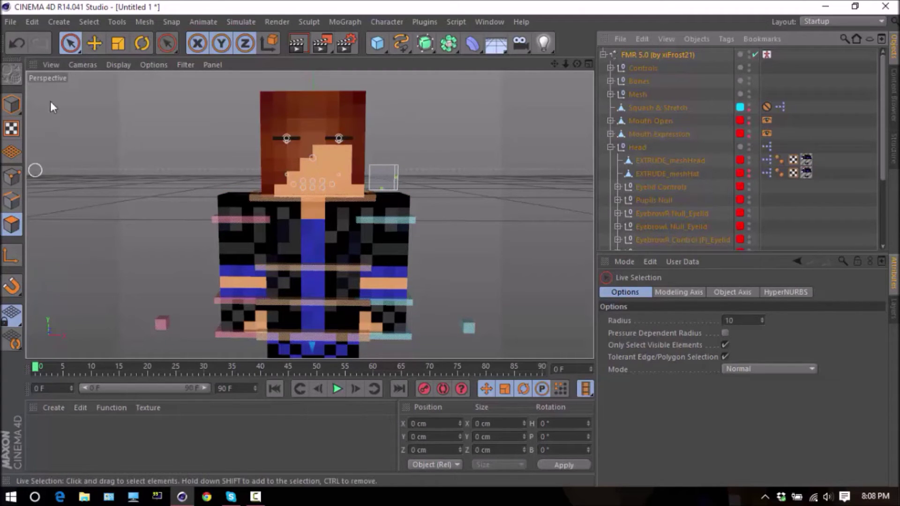
click(684, 160)
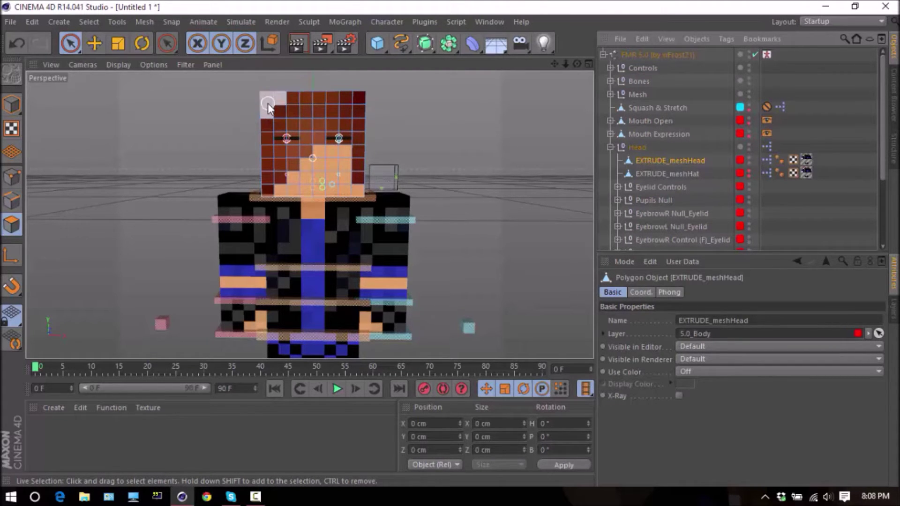
mouse_move(577, 67)
mouse_down()
mouse_move(609, 70)
mouse_move(581, 69)
mouse_up()
mouse_move(283, 96)
mouse_down()
mouse_move(269, 104)
mouse_move(305, 105)
mouse_up()
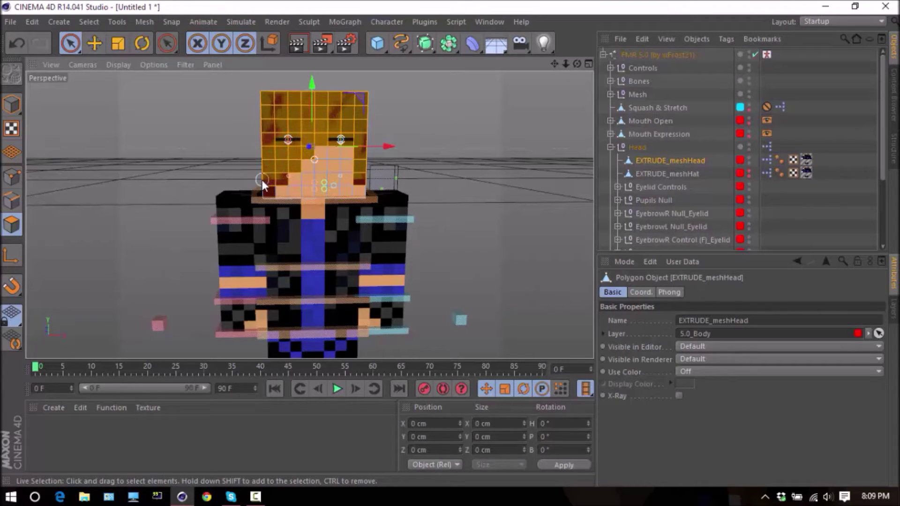
click(282, 119)
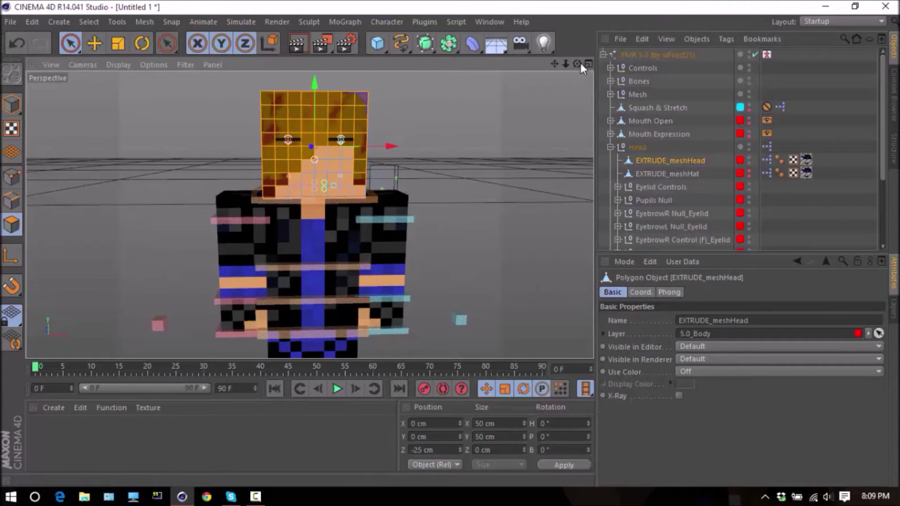
Reselect the front hair polygons of EXTRUDE_meshHead and add the hair polygons on the side of the head
mouse_move(576, 63)
mouse_down()
mouse_move(537, 65)
mouse_move(576, 64)
mouse_up()
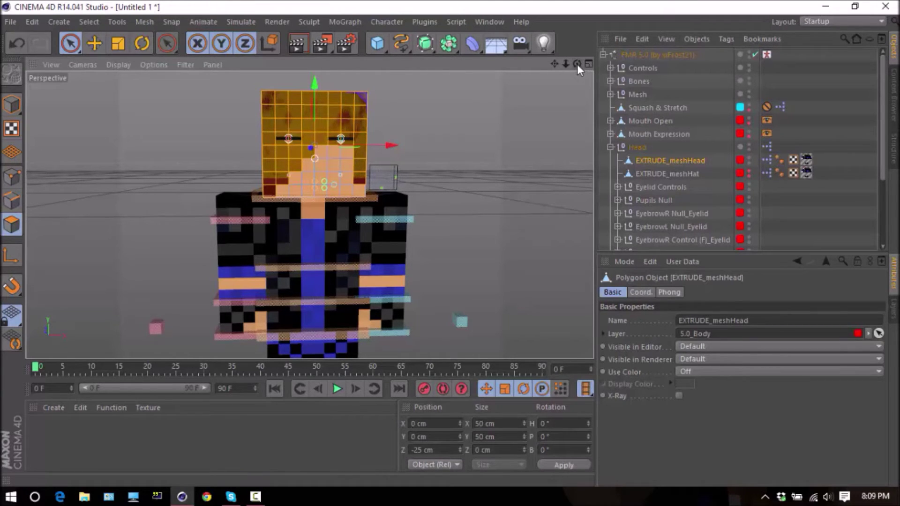
drag(577, 64, 532, 67)
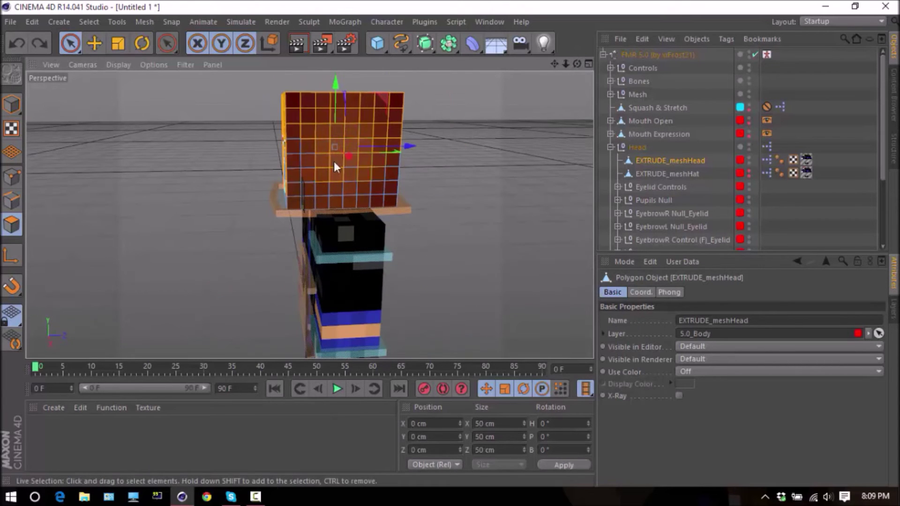
key(ctrl+shift+z)
click(272, 101)
mouse_move(286, 104)
shift+mouse_down()
mouse_move(321, 191)
mouse_move(309, 160)
shift+mouse_up()
drag(577, 64, 527, 66)
mouse_move(317, 127)
shift+mouse_down()
mouse_move(393, 218)
mouse_move(334, 195)
shift+mouse_up()
Add the hair polygons on top of the head to the EXTRUDE_meshHead polygon selection
drag(576, 65, 576, 108)
mouse_move(274, 79)
shift+mouse_down()
mouse_move(281, 117)
mouse_move(346, 112)
shift+mouse_up()
mouse_move(576, 65)
mouse_down()
mouse_move(539, 66)
mouse_move(574, 115)
mouse_move(511, 70)
mouse_move(580, 66)
mouse_up()
key(ctrl+shift+z)
key(ctrl+shift+z)
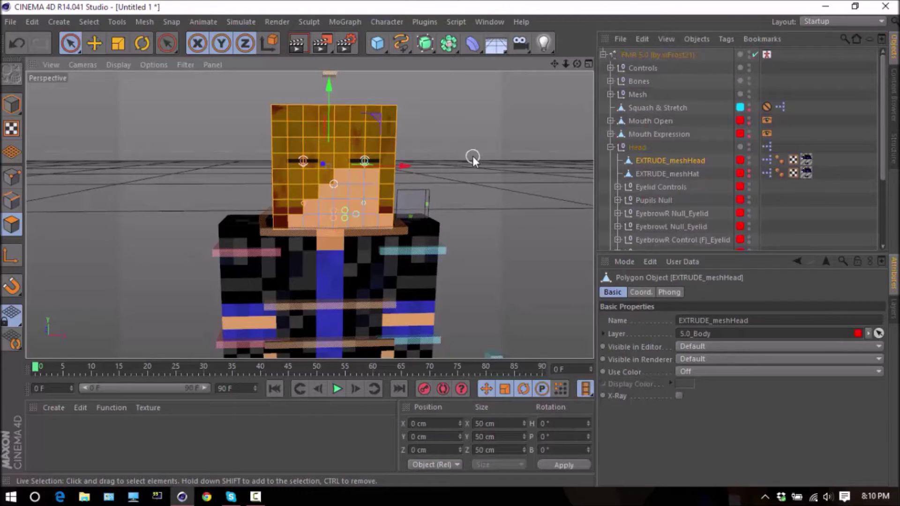
Extrude the selected hair polygons of EXTRUDE_meshHead by 5 cm with a maximum angle of 91°
key(d)
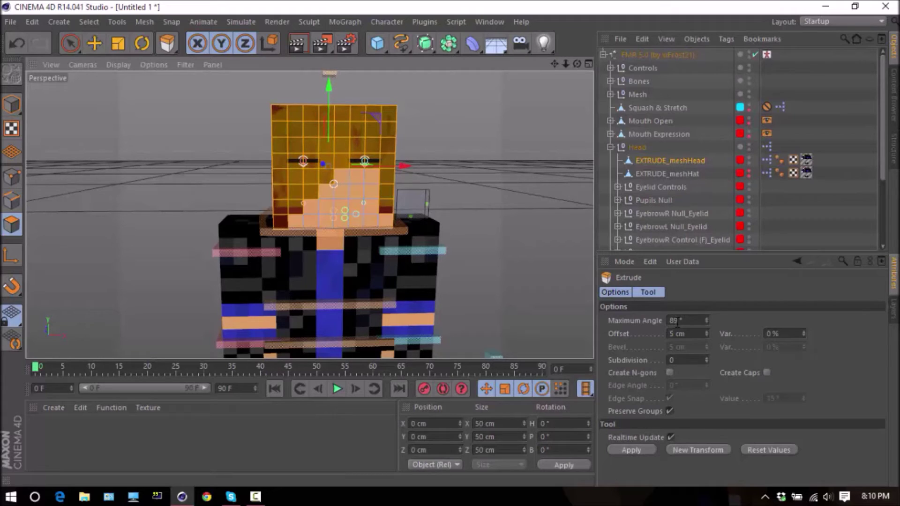
double_click(678, 320)
text(89)
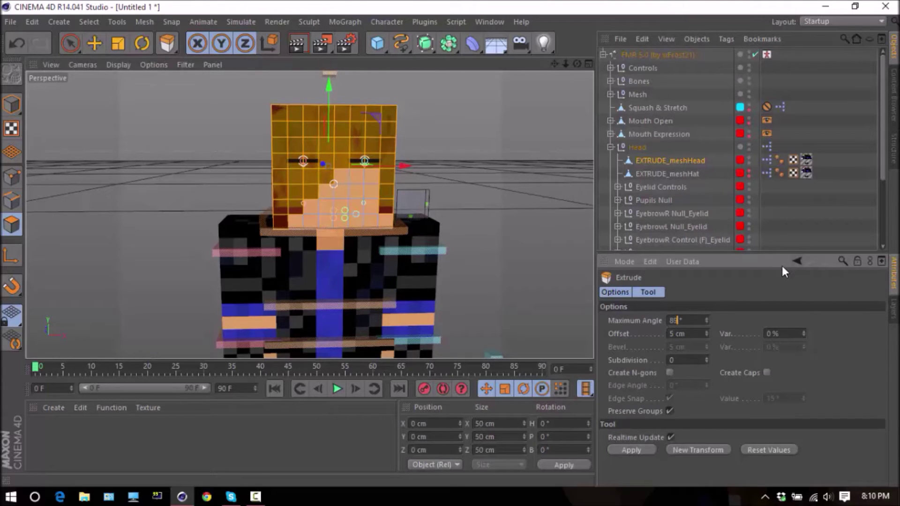
key(BackSpace)
key(BackSpace)
text(91)
key(Return)
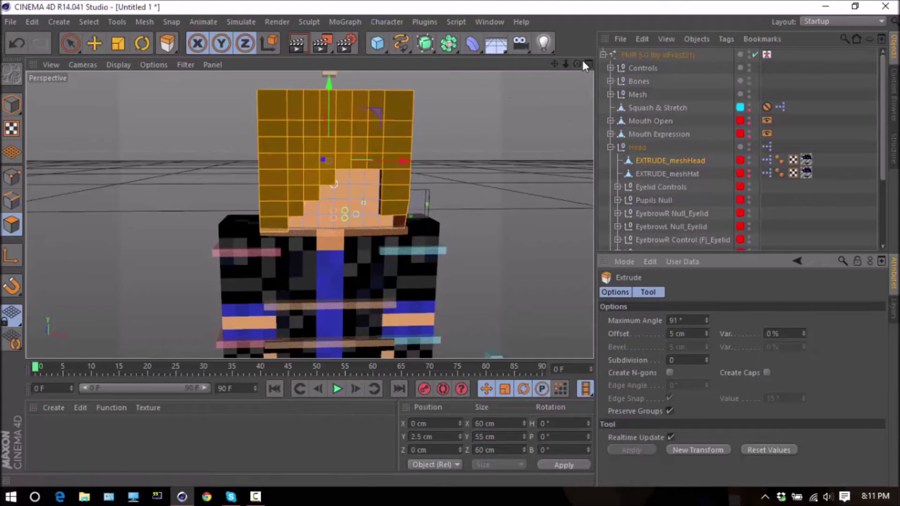
Undo the hair extrusion and add the missed hair polygons on the side of the head with Live Selection
mouse_move(576, 64)
mouse_down()
mouse_move(553, 64)
mouse_move(565, 64)
mouse_up()
alt+drag(309, 214, 307, 213)
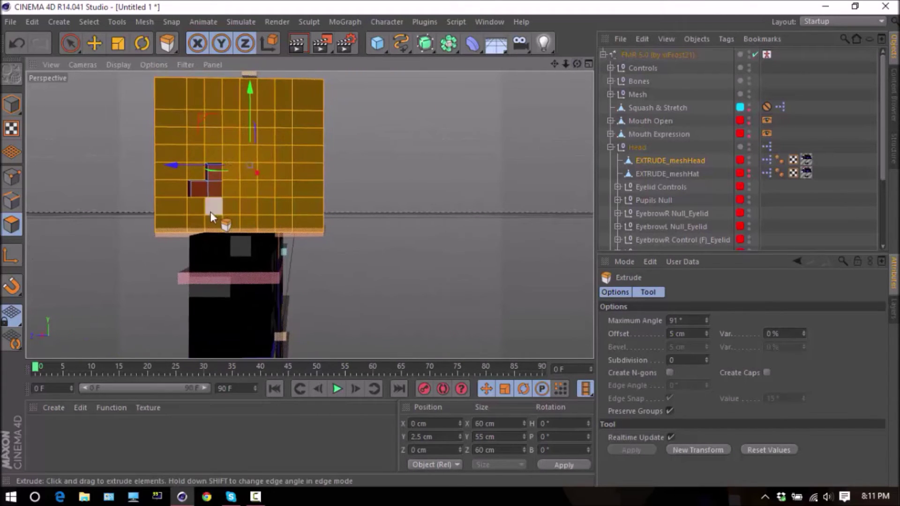
click(24, 44)
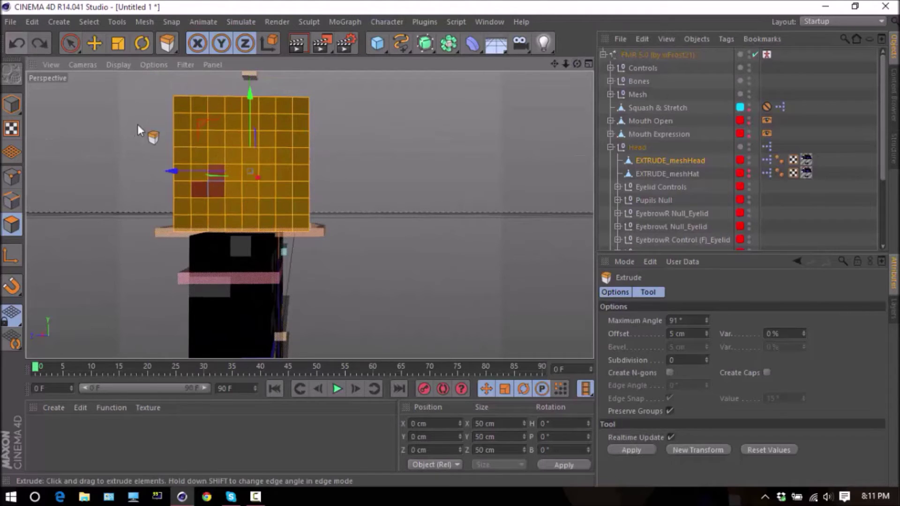
click(68, 47)
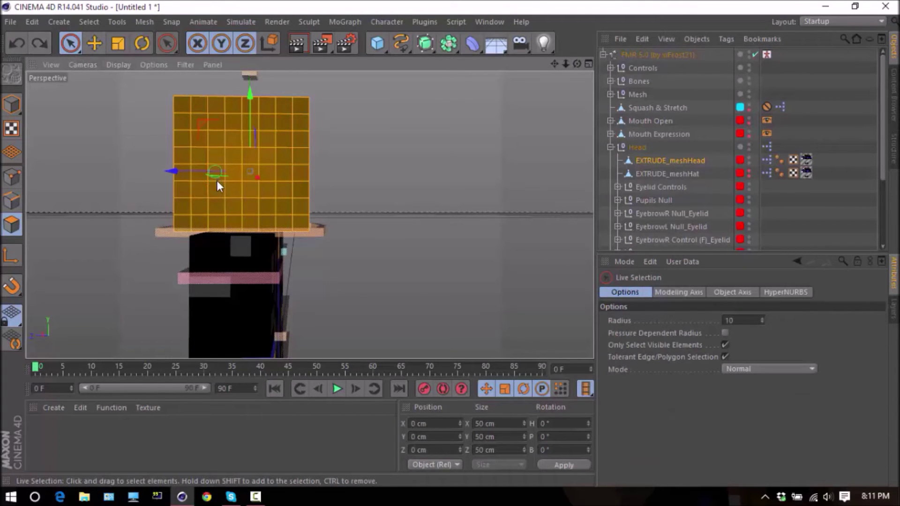
mouse_move(578, 64)
mouse_down()
mouse_move(424, 89)
mouse_move(453, 96)
mouse_move(578, 64)
mouse_up()
Extrude the completed hair selection with a maximum angle of 91° and set the offset to 1 cm
key(d)
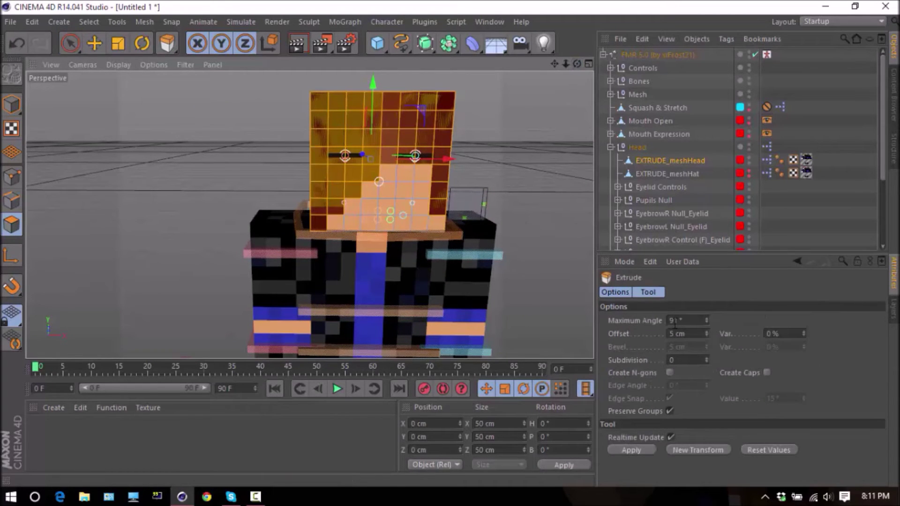
click(677, 321)
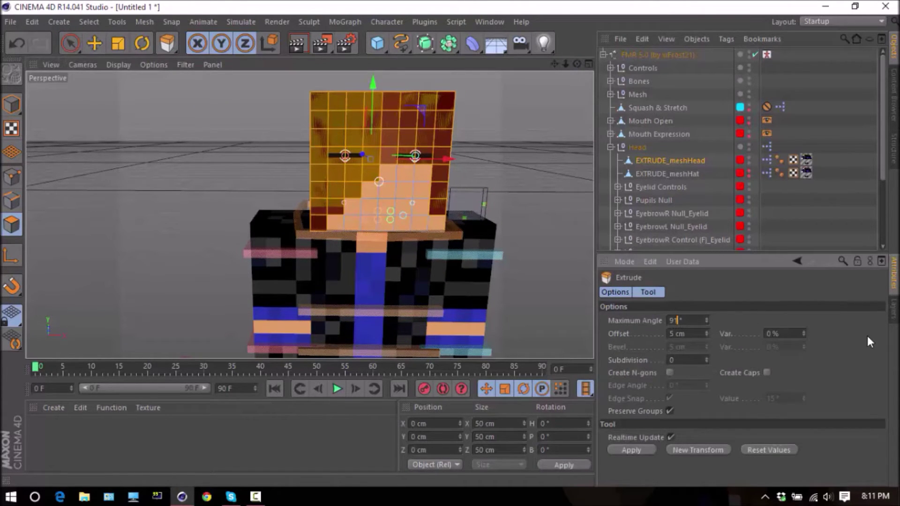
key(Return)
mouse_move(577, 64)
mouse_down()
mouse_move(557, 71)
mouse_move(602, 87)
mouse_move(611, 69)
mouse_move(464, 63)
mouse_move(578, 63)
mouse_up()
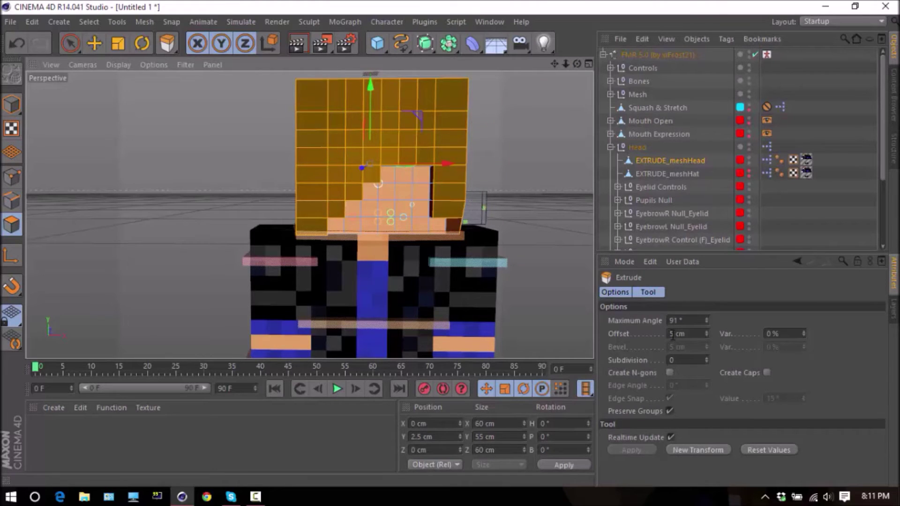
double_click(672, 334)
text(1)
key(Return)
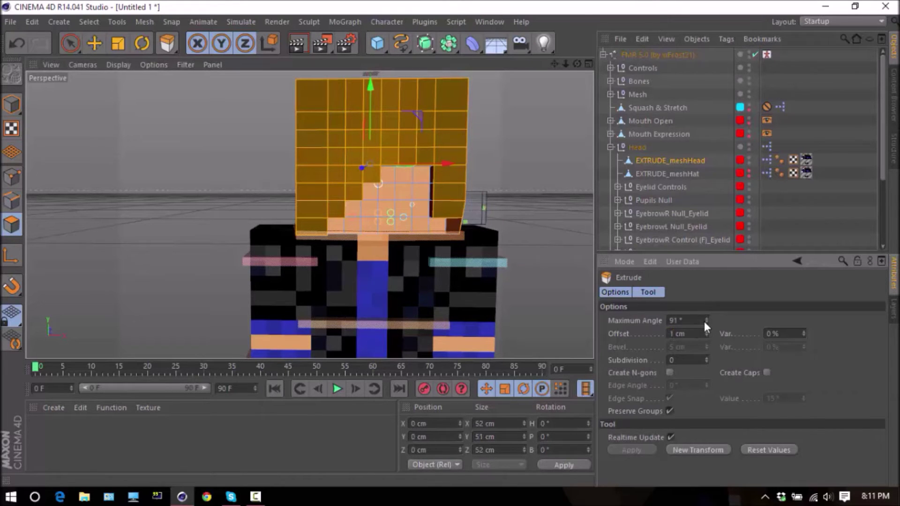
Try a 2 cm extrusion offset for the hair and set it back to 1 cm
drag(577, 64, 774, 212)
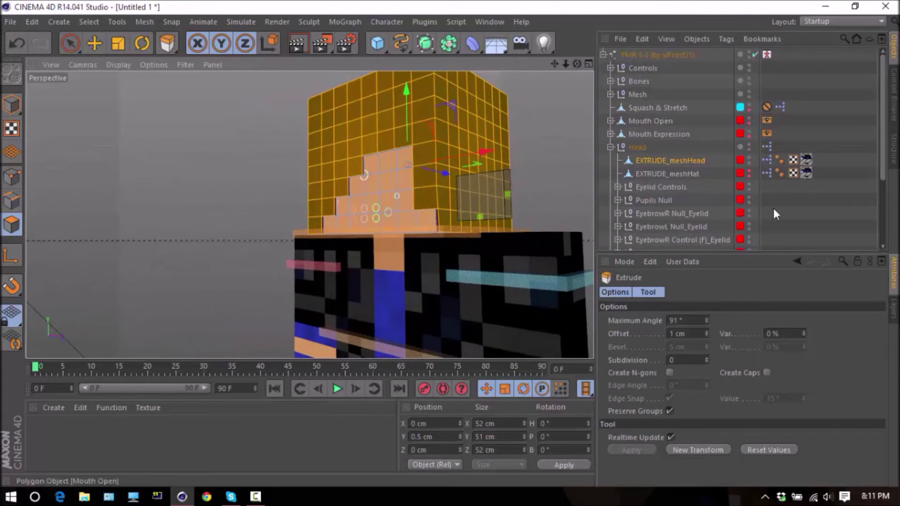
click(677, 334)
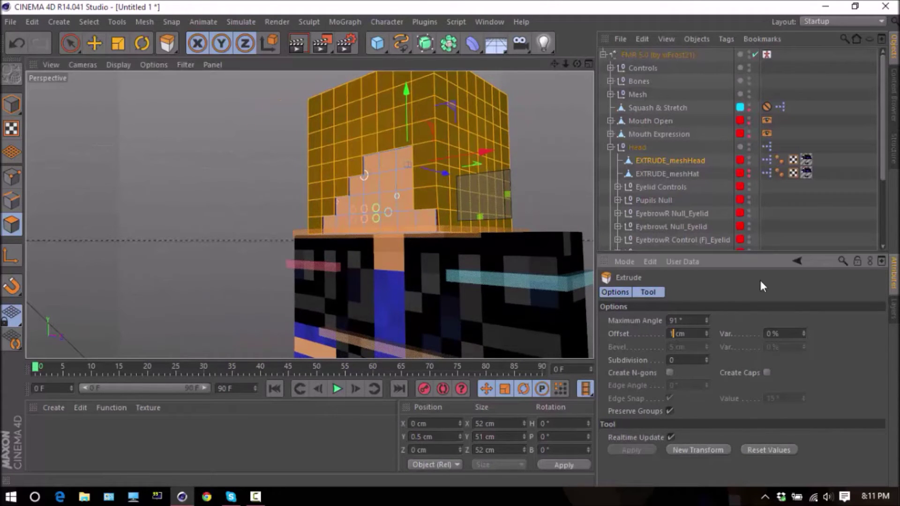
text(2)
key(Return)
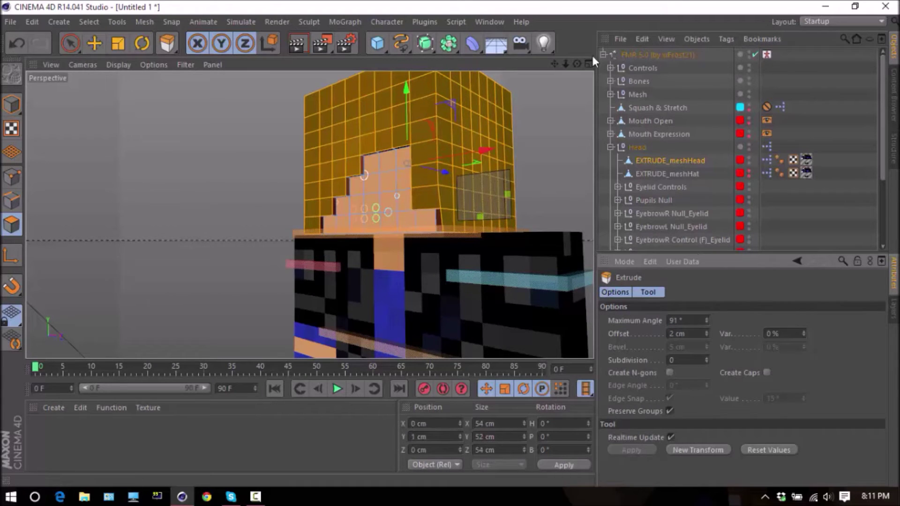
drag(577, 64, 562, 65)
alt+drag(310, 214, 310, 215)
drag(577, 64, 650, 87)
click(673, 334)
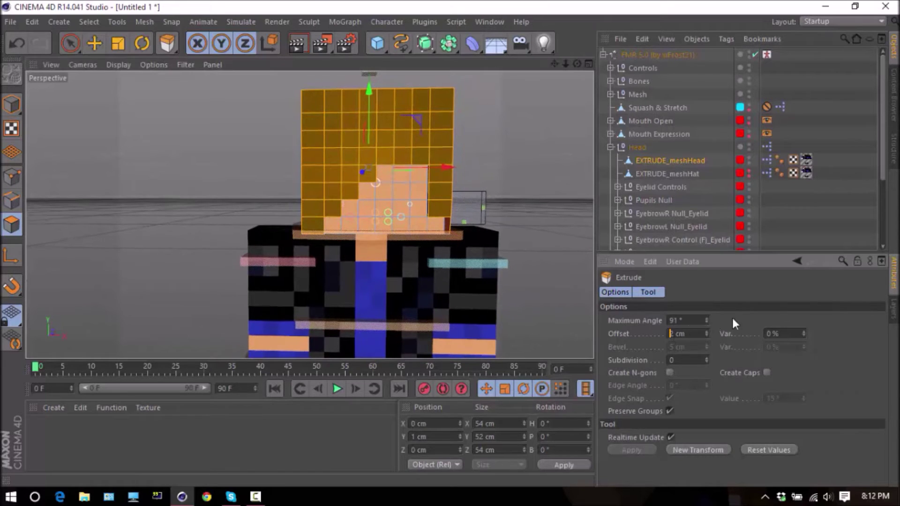
text(1)
key(Return)
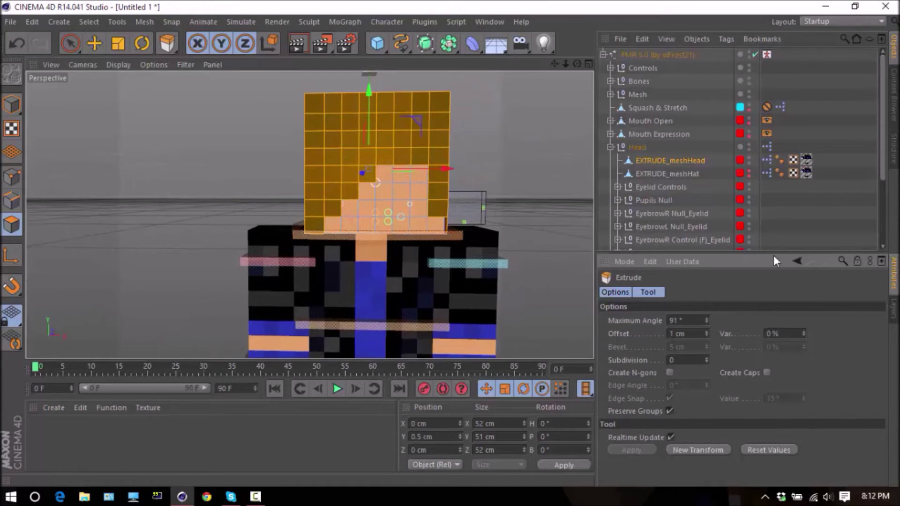
mouse_move(577, 64)
mouse_down()
mouse_move(611, 65)
mouse_move(581, 66)
mouse_move(580, 79)
mouse_up()
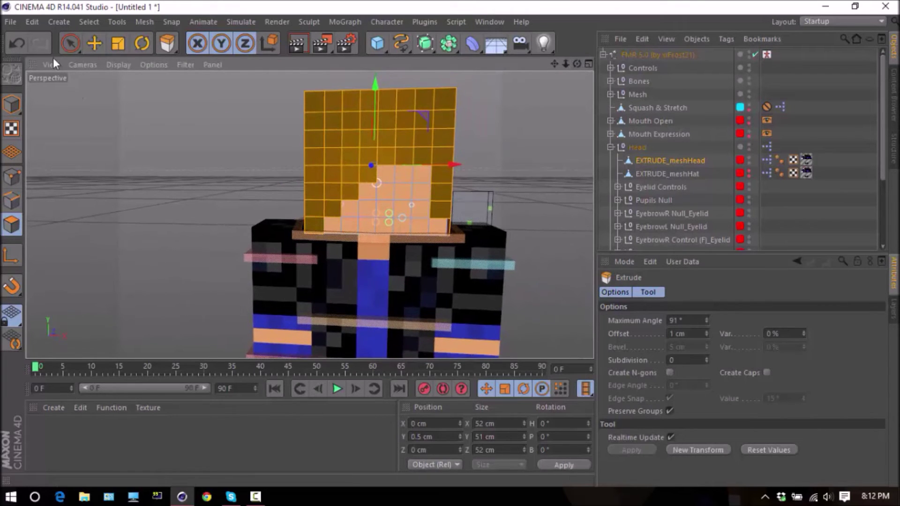
Select the skin polygons on the front face of EXTRUDE_meshHead, below the hair, with Live Selection
click(75, 45)
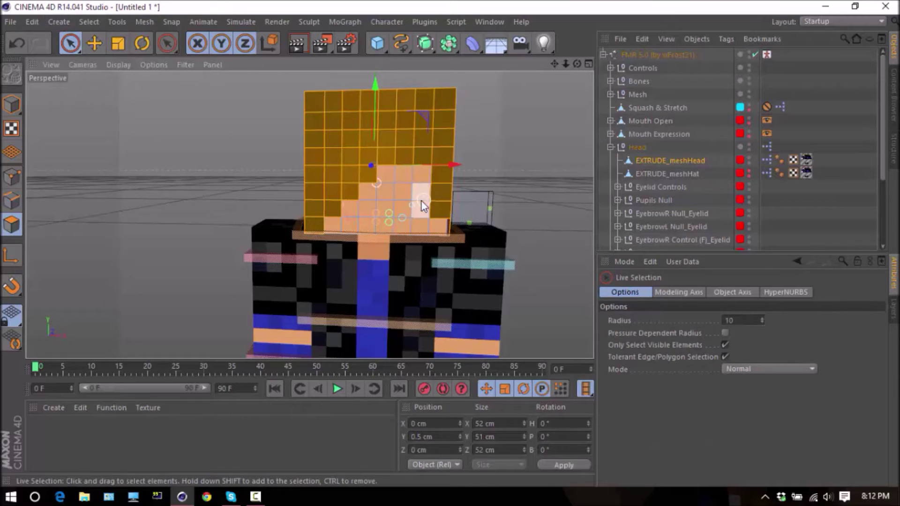
click(385, 218)
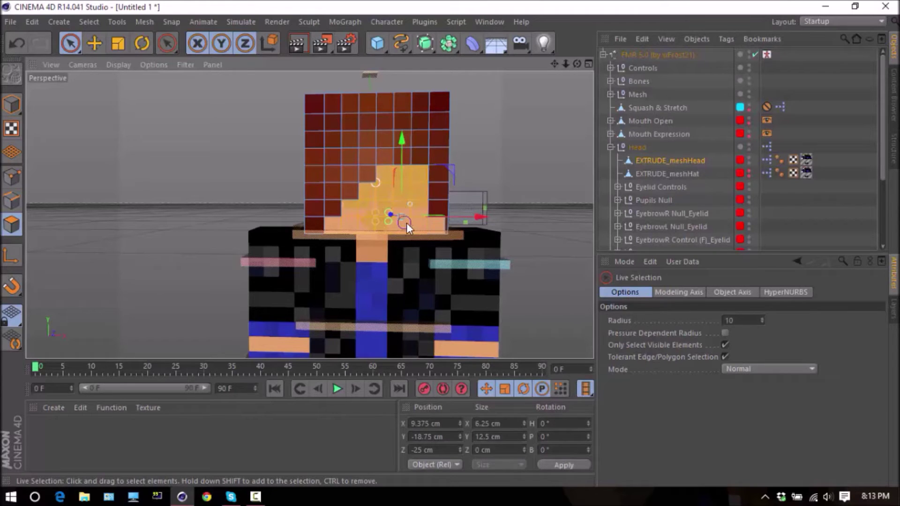
shift+click(434, 227)
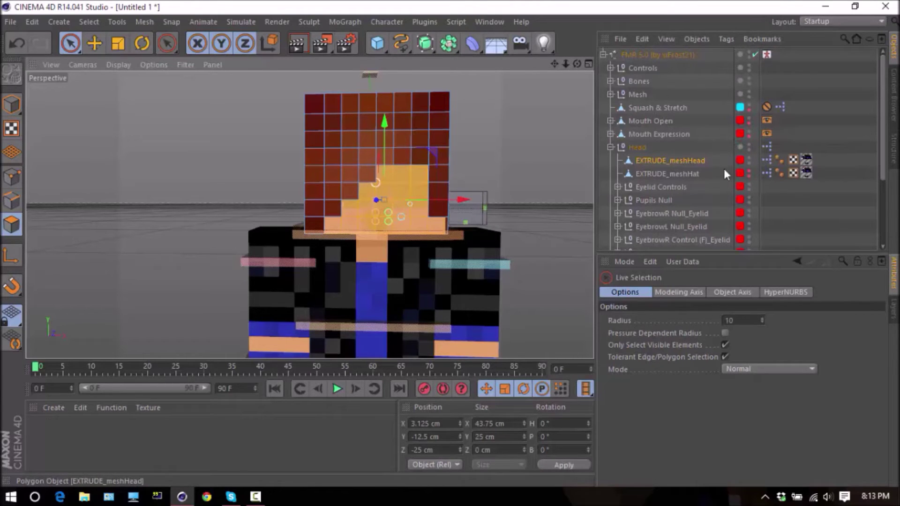
Hide EXTRUDE_meshHead to check the face underneath, and undo the hiding
click(746, 158)
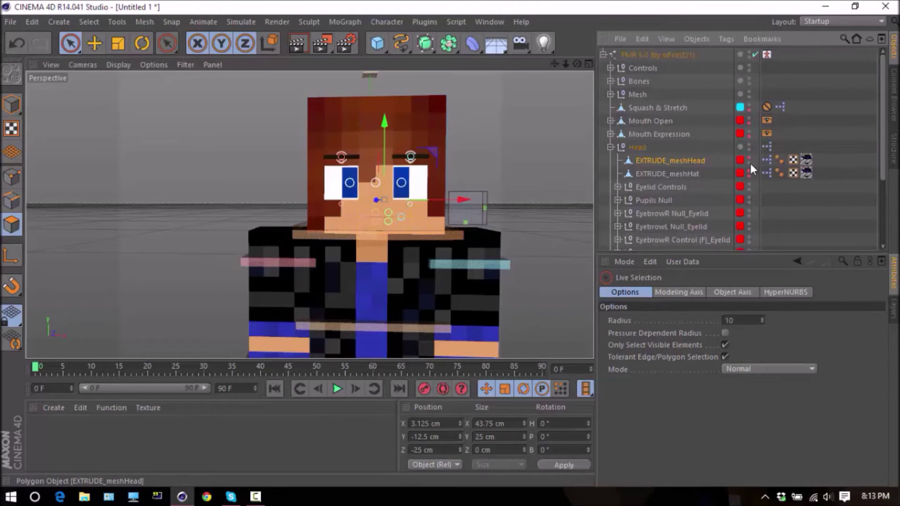
mouse_move(577, 63)
mouse_down()
mouse_move(508, 70)
mouse_move(569, 67)
mouse_up()
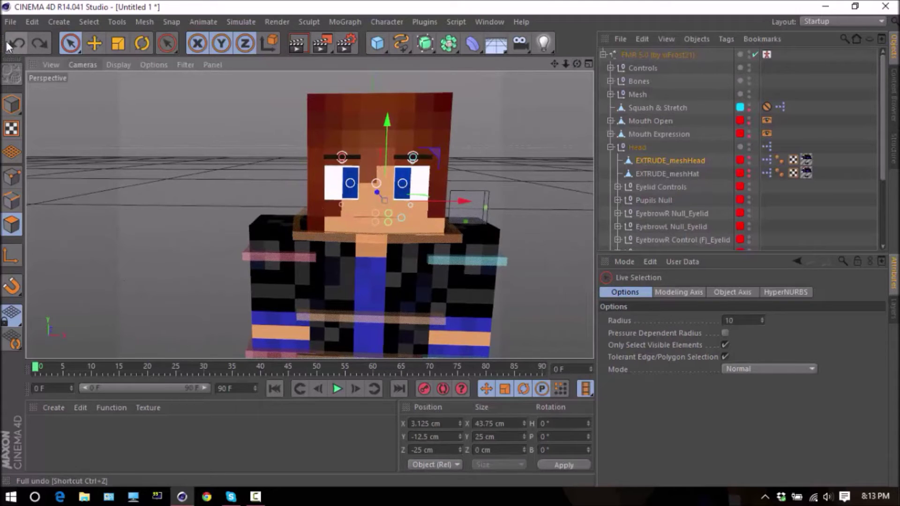
click(10, 42)
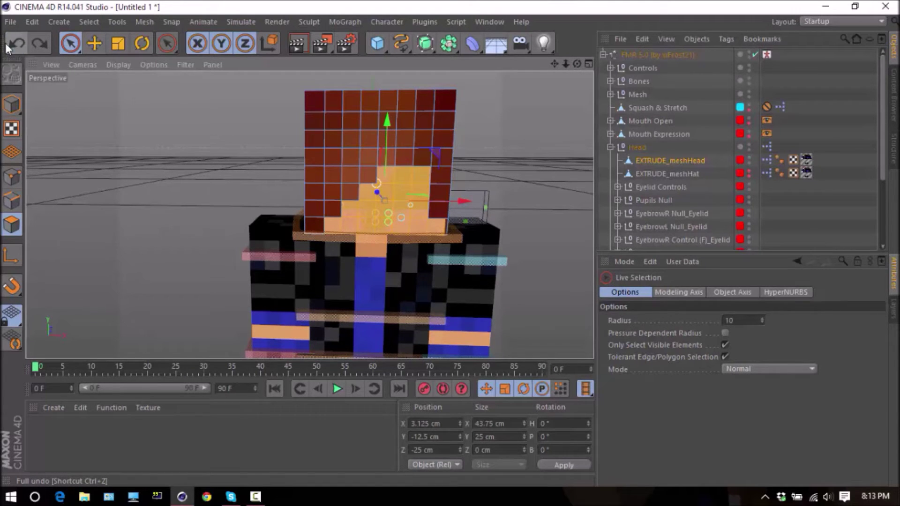
Delete the selected skin polygons of EXTRUDE_meshHead to uncover the rig's face, and check the head from different angles
click(334, 229)
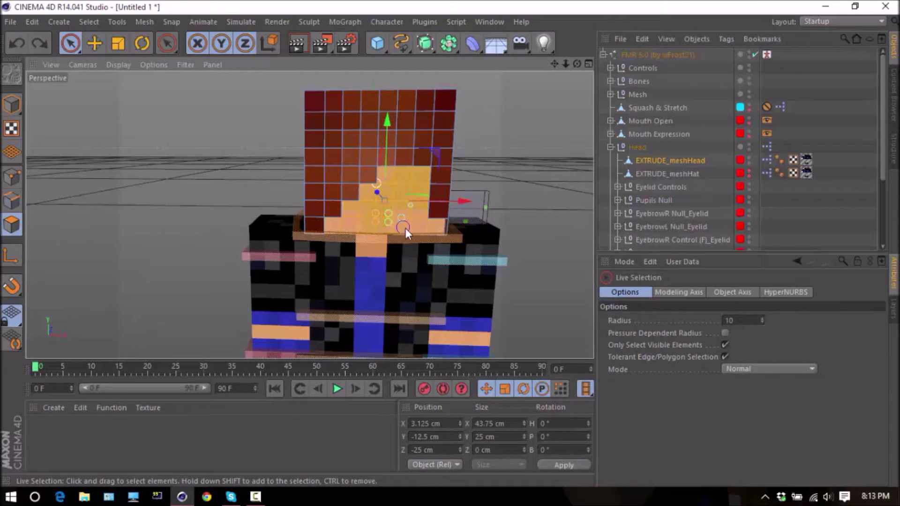
click(389, 229)
key(ctrl+shift+a)
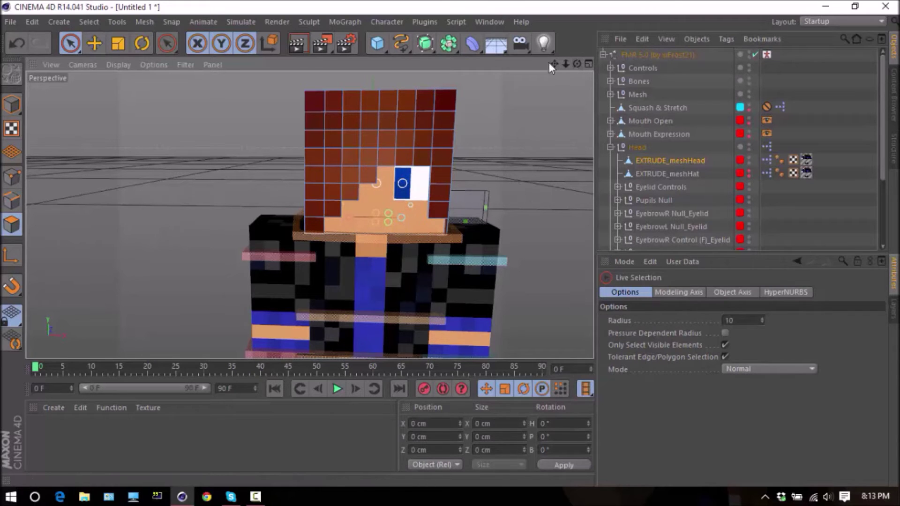
drag(576, 63, 494, 87)
mouse_move(309, 214)
mouse_down()
mouse_move(293, 216)
mouse_move(310, 214)
mouse_up()
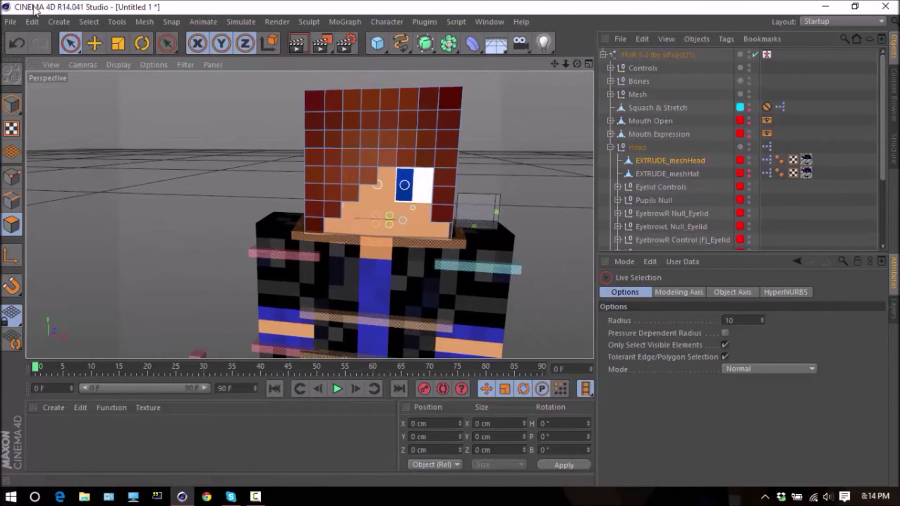
drag(577, 63, 577, 63)
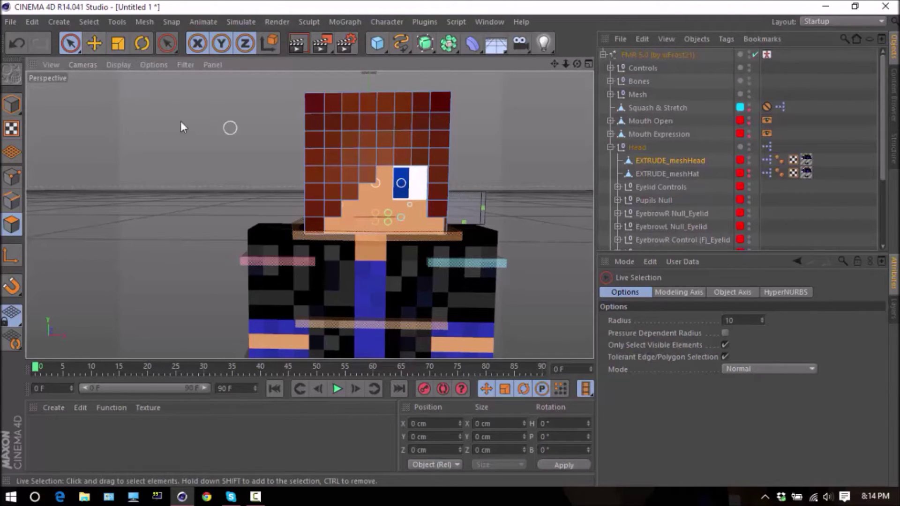
In model mode, move the Control under Mouth Open to about X -1.2 cm, Y 3.2 cm to open the mouth slightly
click(96, 44)
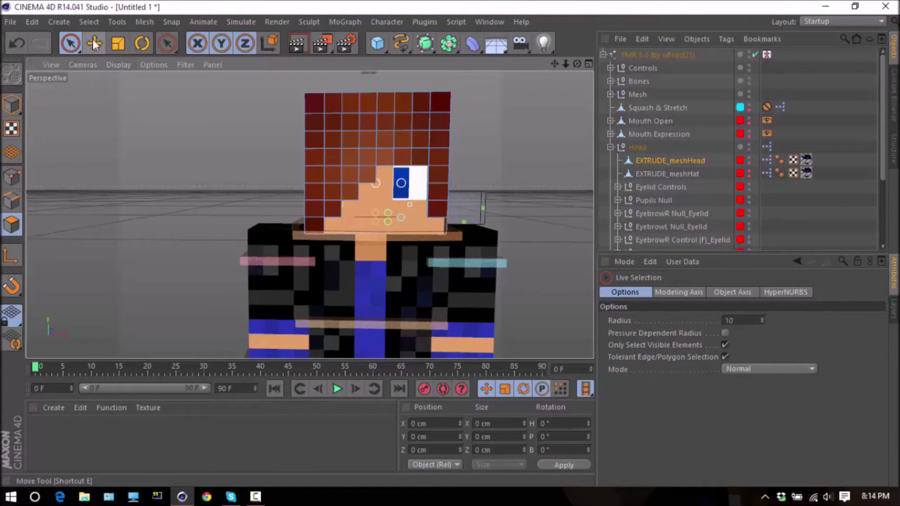
click(8, 105)
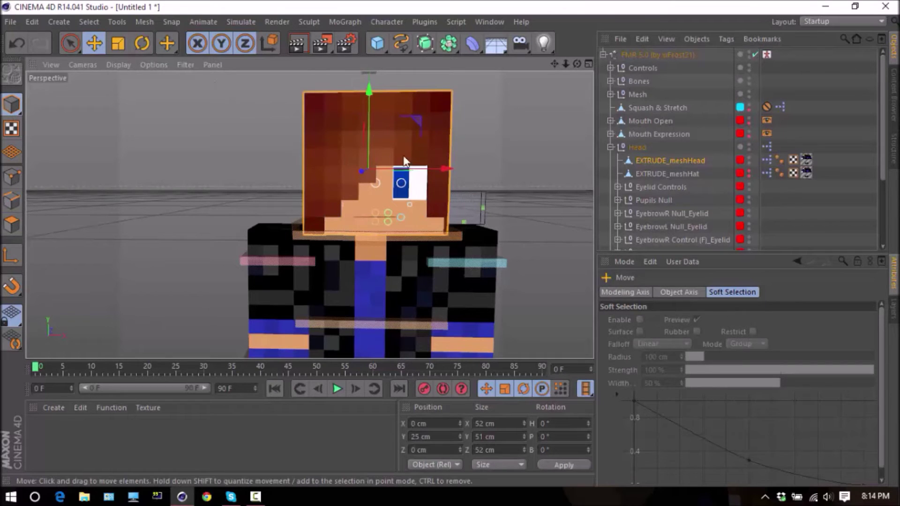
drag(576, 63, 520, 112)
drag(309, 214, 309, 214)
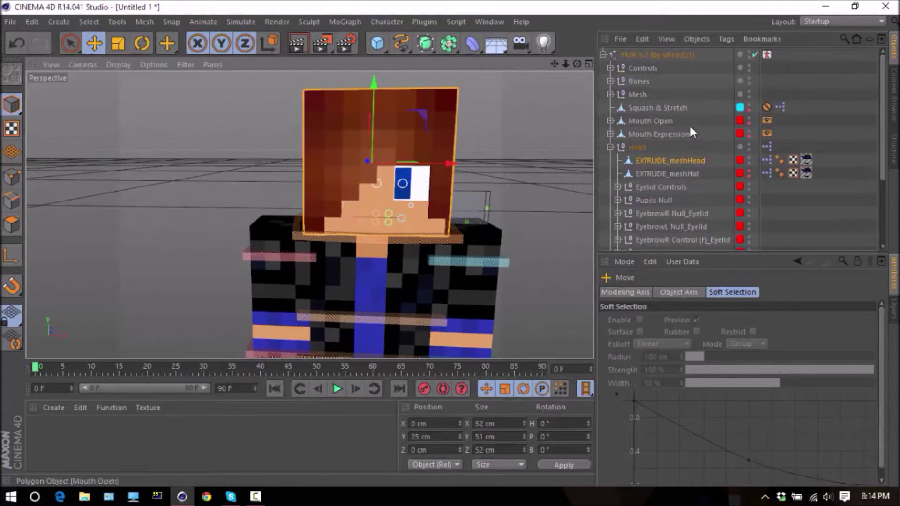
click(610, 121)
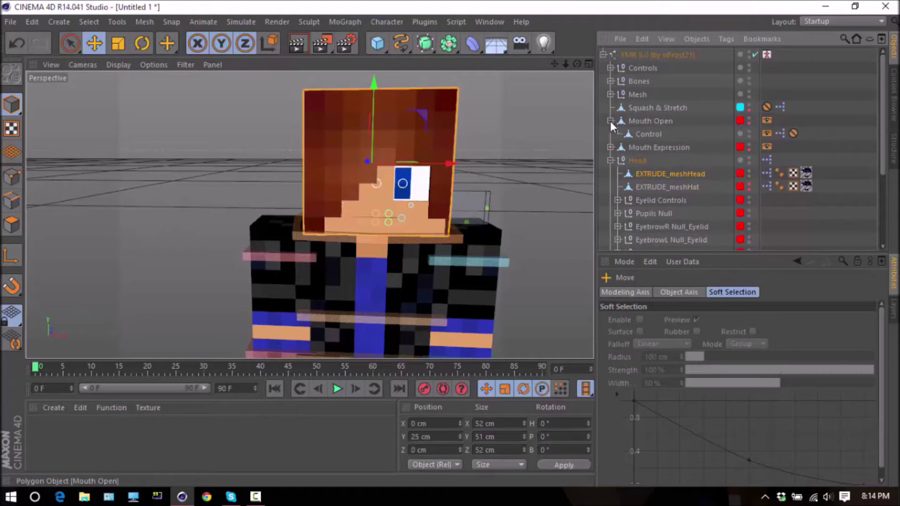
click(656, 134)
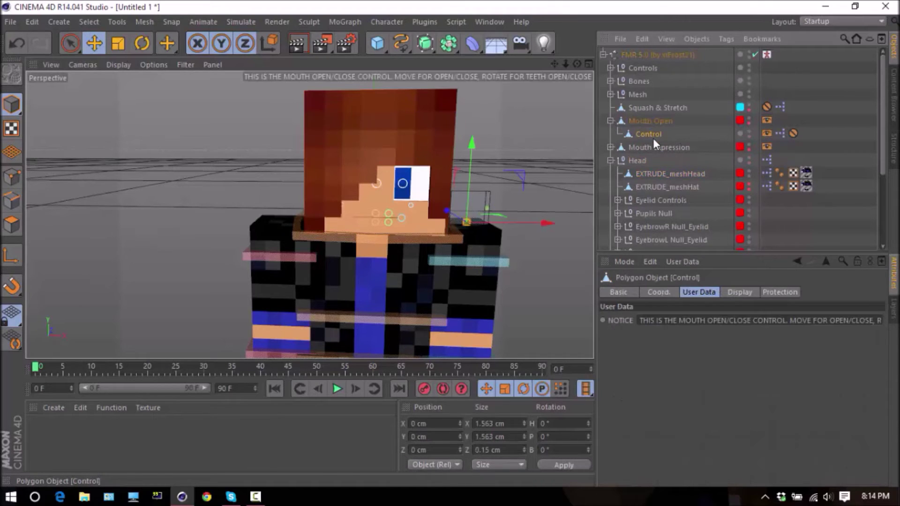
drag(392, 220, 394, 192)
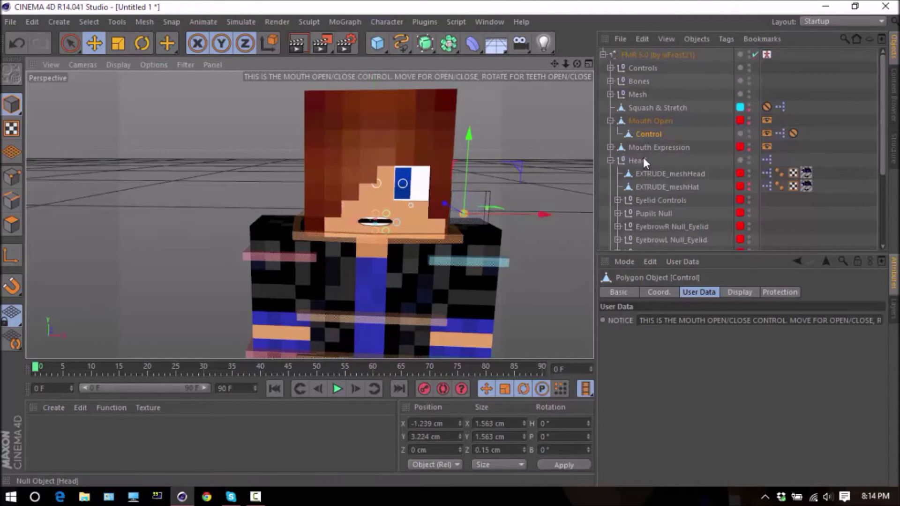
Shape the mouth into a smile with the Mouth Expression Control, and readjust the Mouth Open Control to about X -0.25 cm, Y 3 cm
click(610, 148)
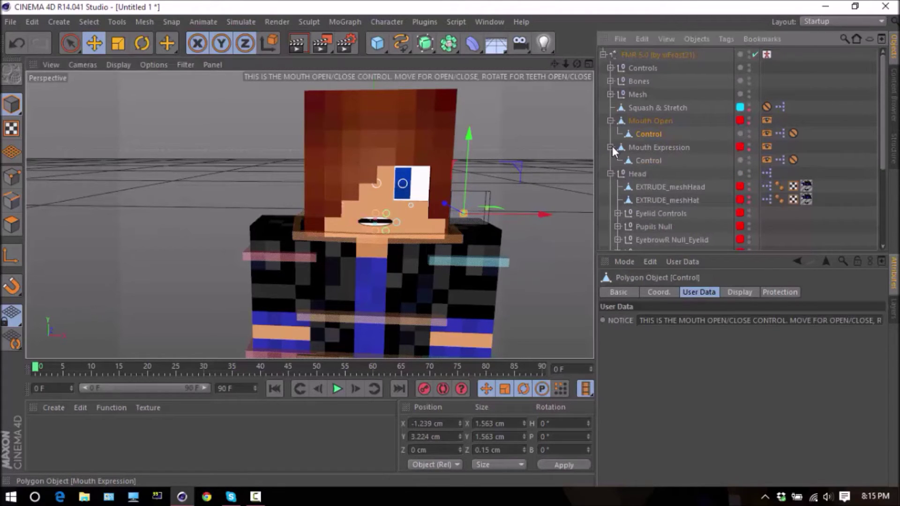
click(648, 161)
mouse_move(400, 209)
mouse_down()
mouse_move(408, 207)
mouse_move(415, 226)
mouse_move(411, 210)
mouse_move(400, 215)
mouse_up()
click(653, 132)
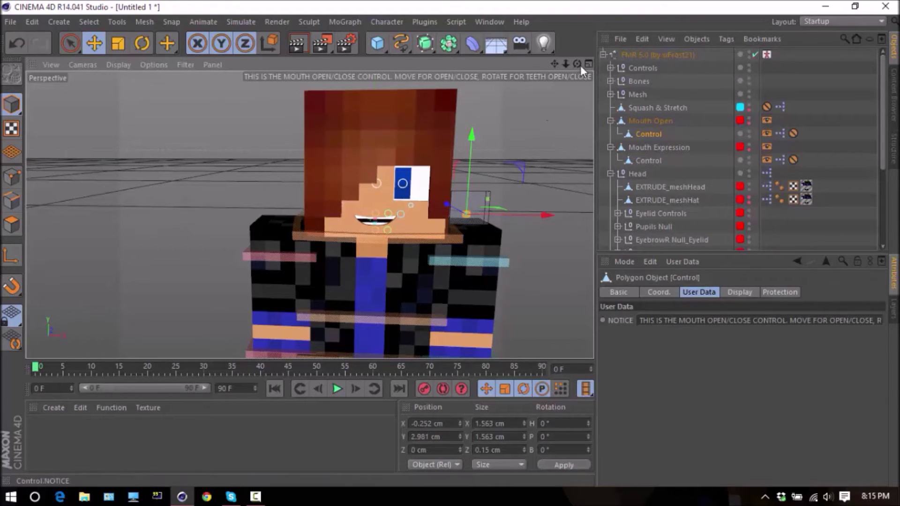
drag(556, 63, 522, 72)
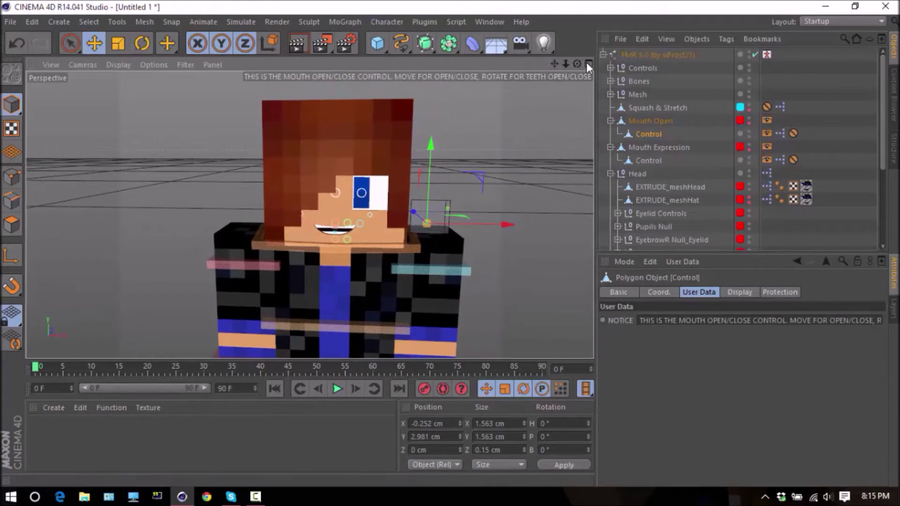
Turn on the Hat/Second Layer option of the FMR 5.0 rig and check the head from the front
drag(576, 64, 562, 68)
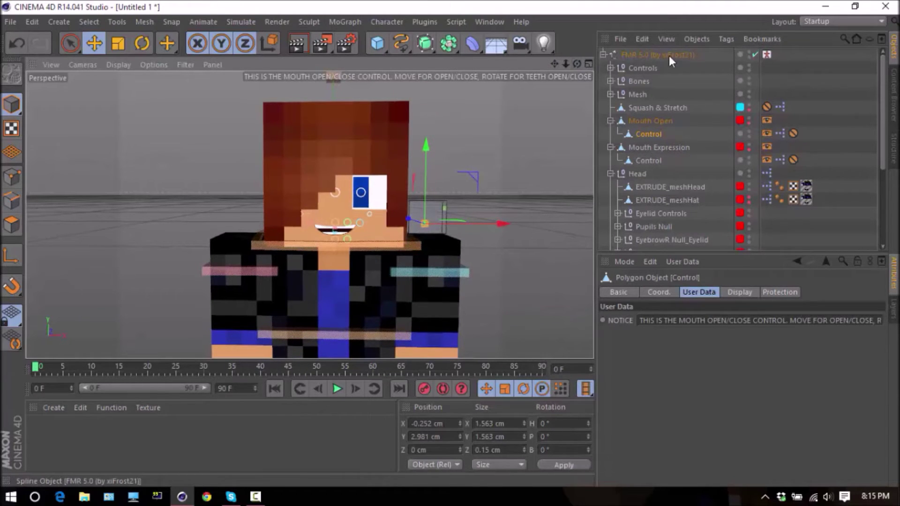
click(639, 54)
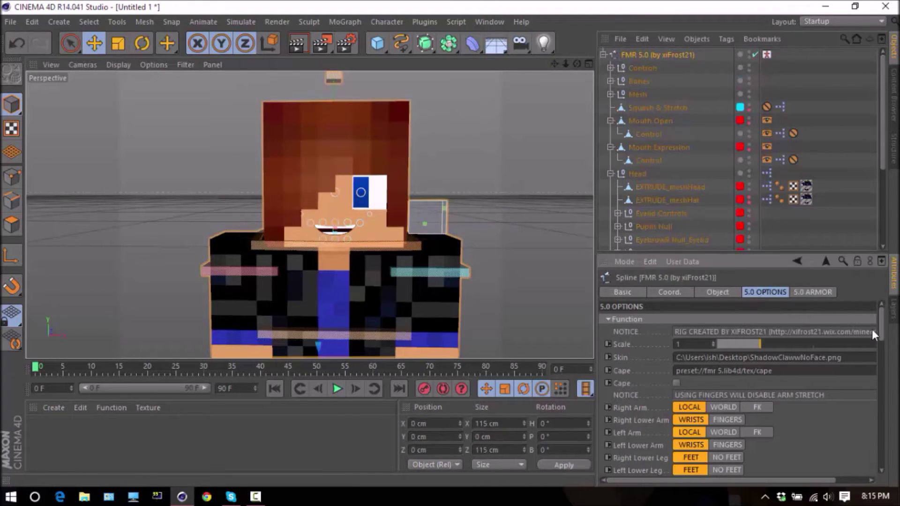
drag(880, 325, 874, 411)
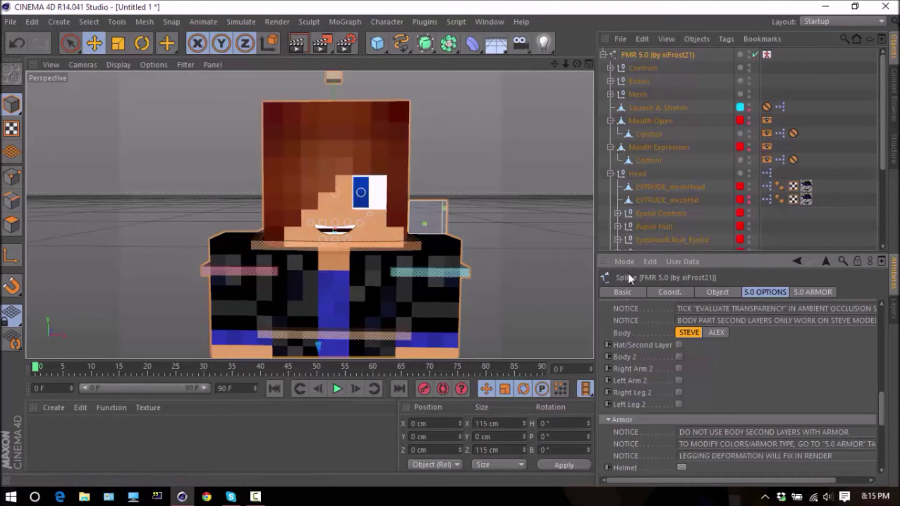
click(678, 344)
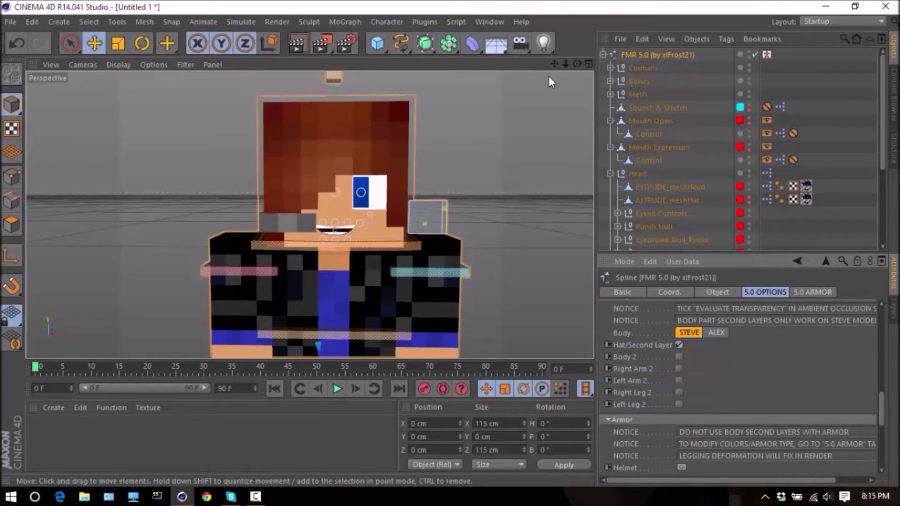
mouse_move(577, 64)
mouse_down()
mouse_move(621, 67)
mouse_move(436, 82)
mouse_move(581, 72)
mouse_move(436, 70)
mouse_move(570, 65)
mouse_move(639, 44)
mouse_move(578, 57)
mouse_up()
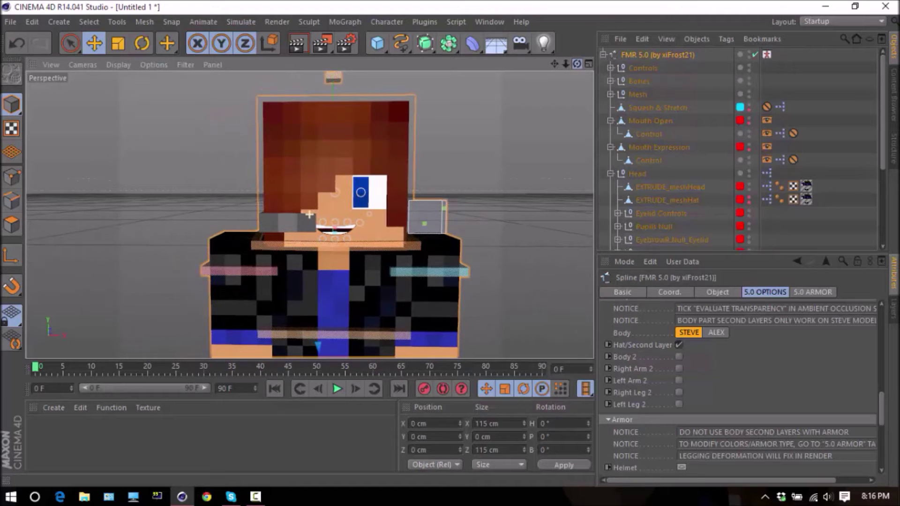
mouse_move(579, 57)
mouse_down()
mouse_move(509, 65)
mouse_move(461, 46)
mouse_move(572, 55)
mouse_up()
Equip the rig with tools by setting Sword Right to Iron and Left Bow (Classic) to 2
drag(879, 401, 878, 451)
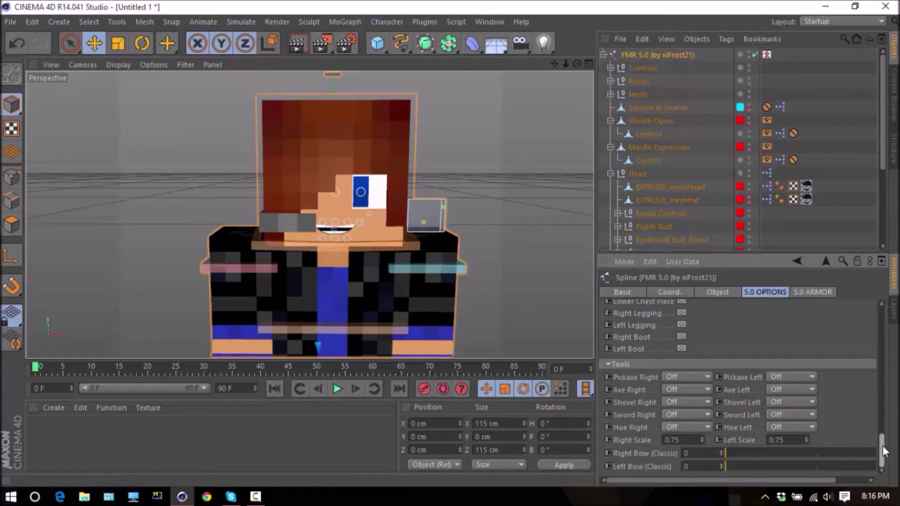
scroll(882, 446, up, 1)
scroll(883, 443, up, 5)
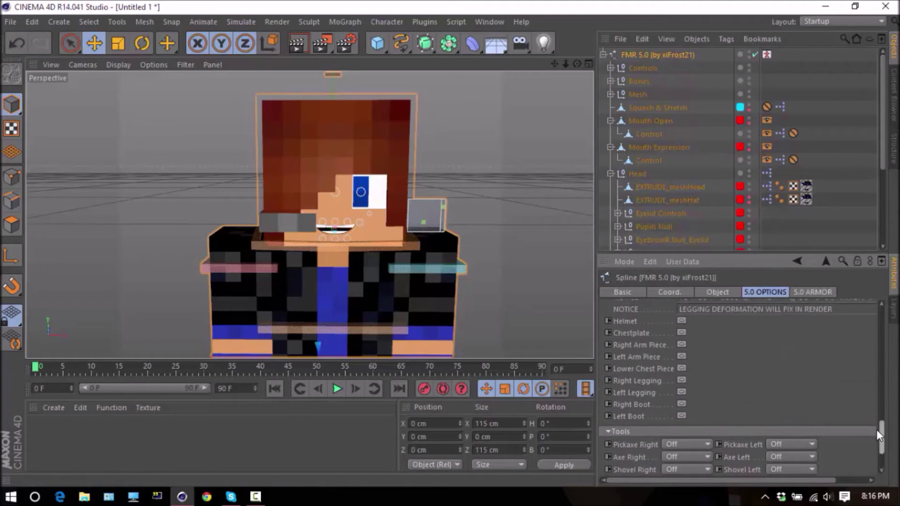
scroll(883, 442, down, 5)
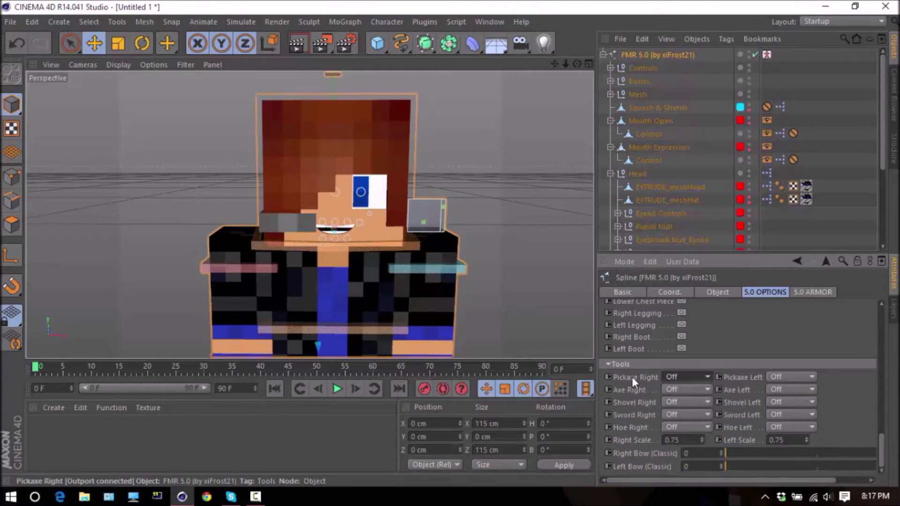
drag(883, 443, 882, 447)
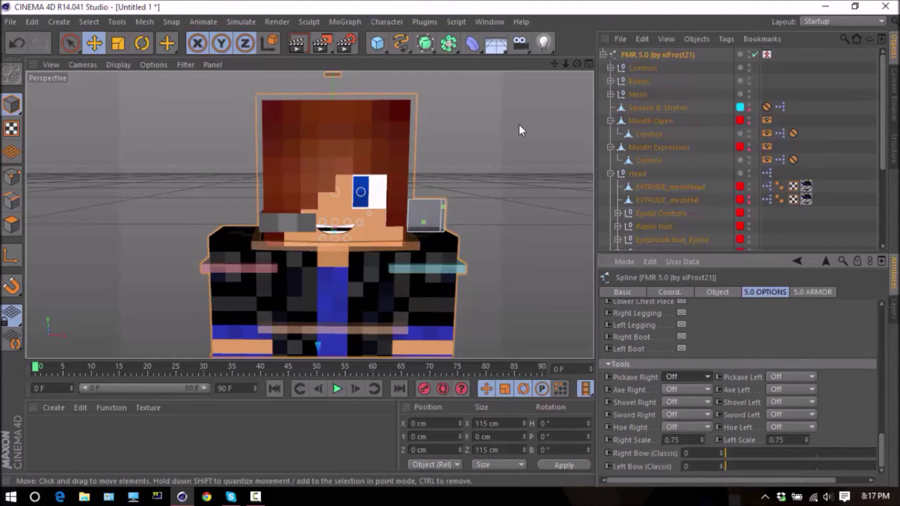
drag(555, 64, 555, 54)
right_drag(556, 66, 554, 74)
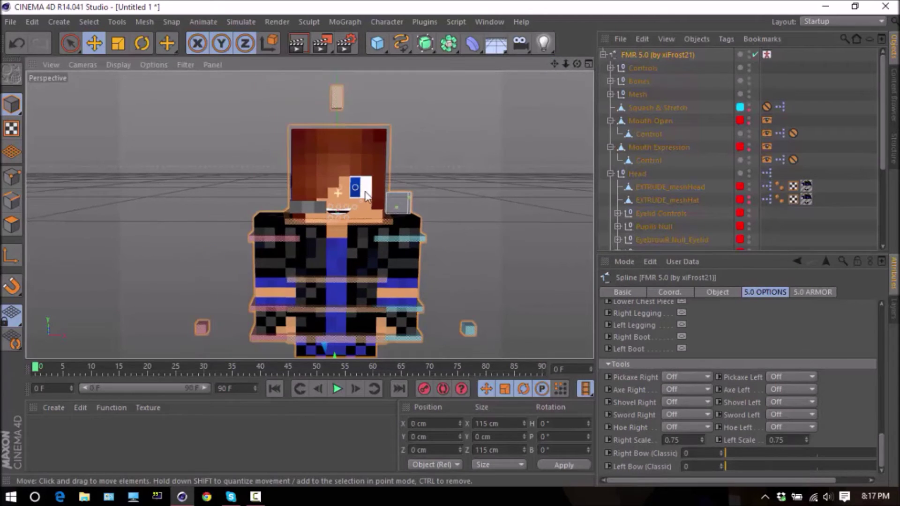
drag(554, 68, 555, 31)
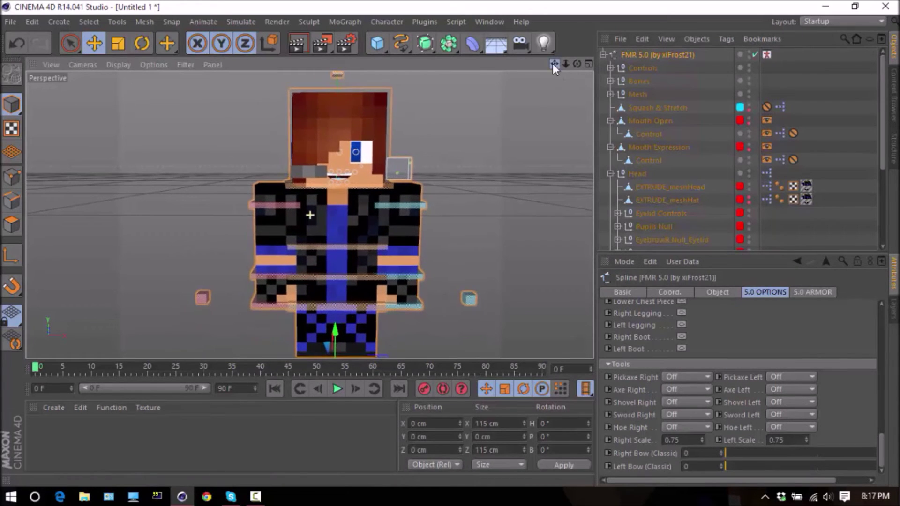
click(705, 416)
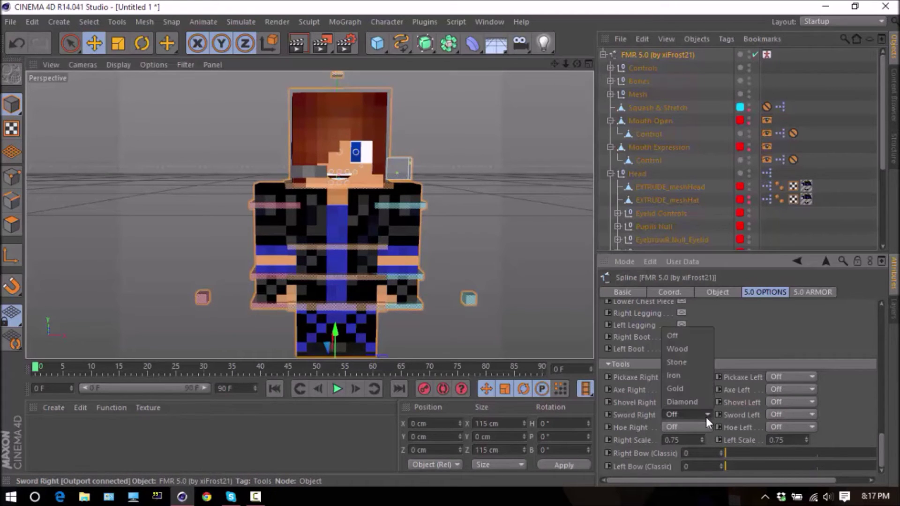
click(688, 374)
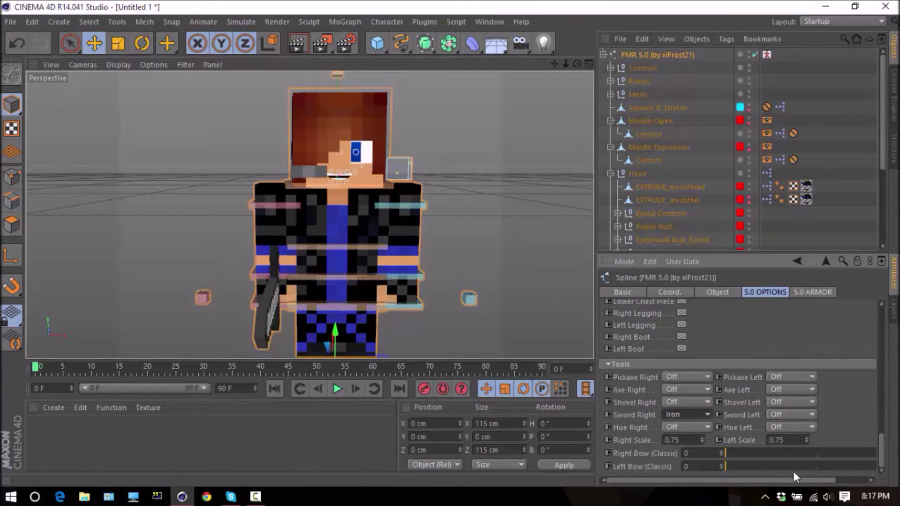
click(720, 464)
click(720, 464)
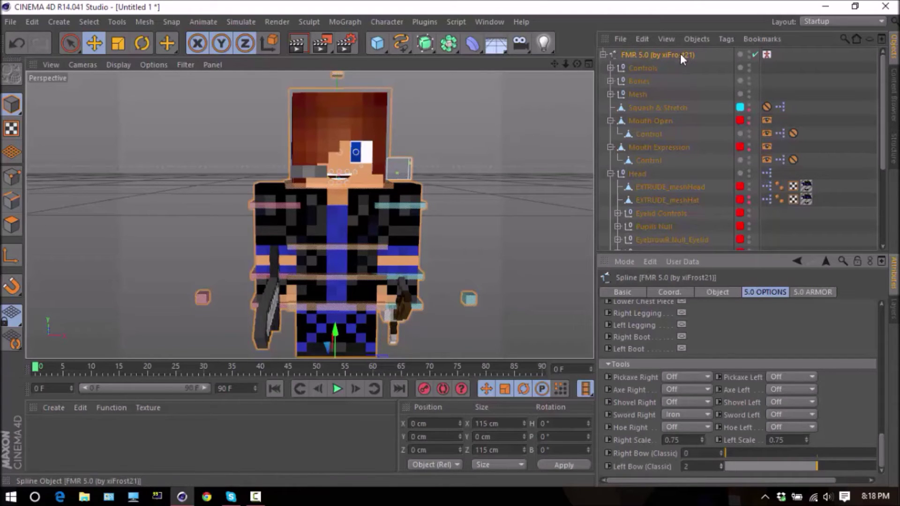
Set the rig's Chest armor type to Diamond in the 5.0 armor settings
drag(885, 433, 879, 426)
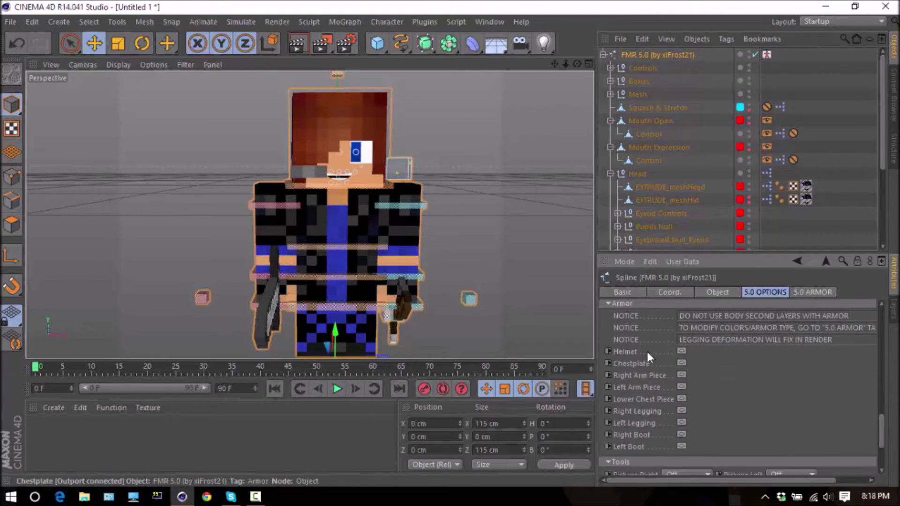
click(681, 351)
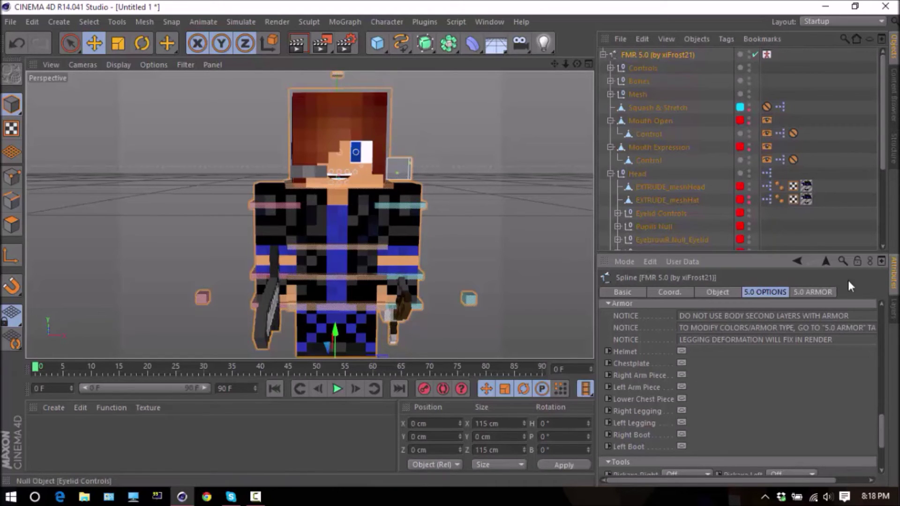
click(813, 294)
drag(884, 391, 875, 302)
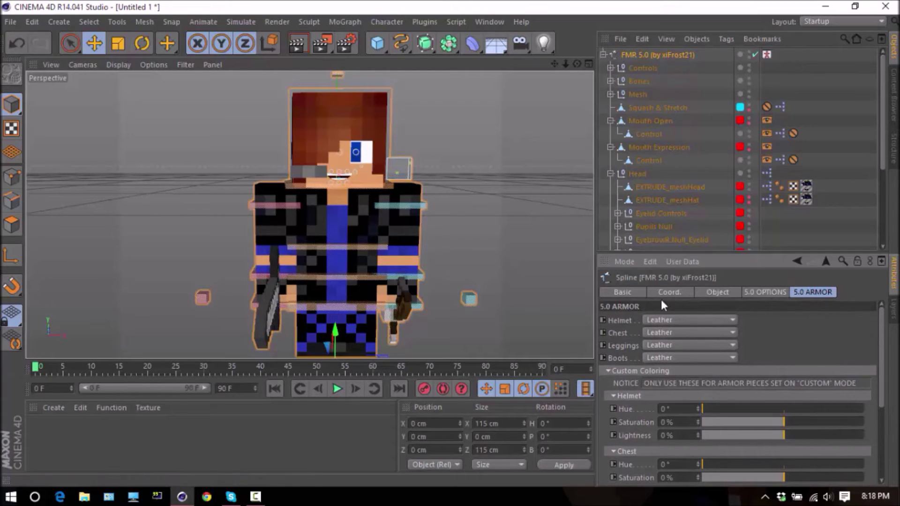
click(722, 330)
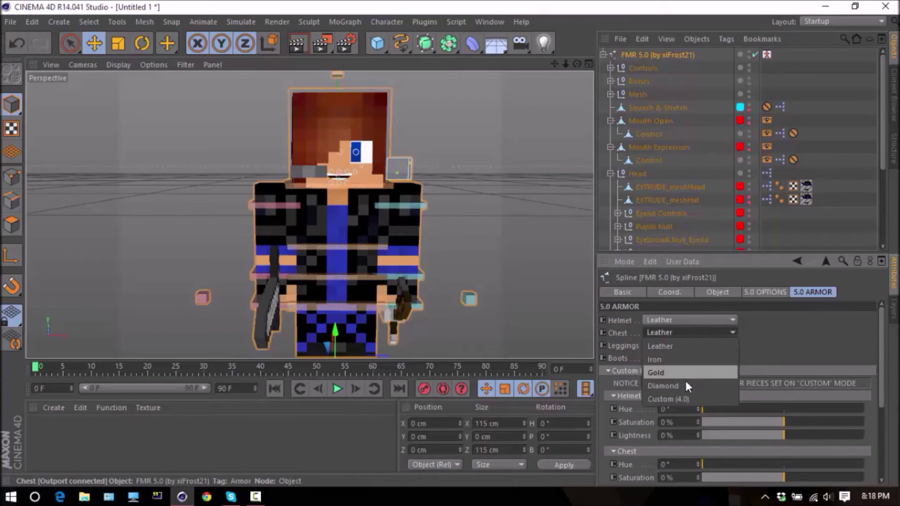
click(671, 389)
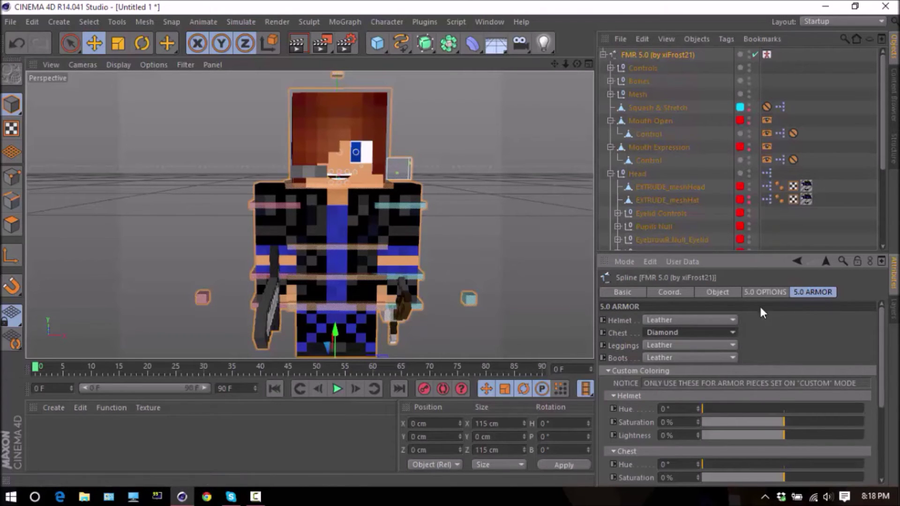
Show the rig's Chestplate, Right Arm Piece, Left Arm Piece and Lower Chest Piece armor
click(779, 292)
drag(876, 316, 875, 427)
click(682, 349)
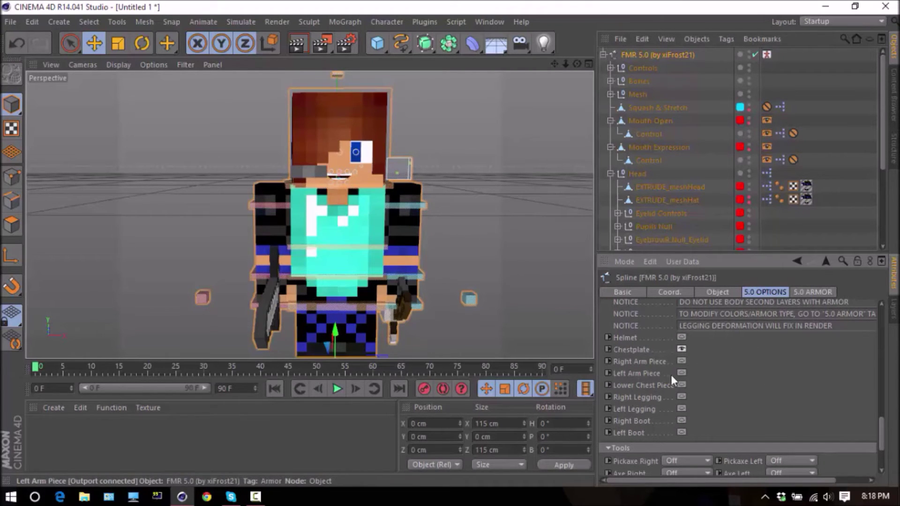
click(682, 361)
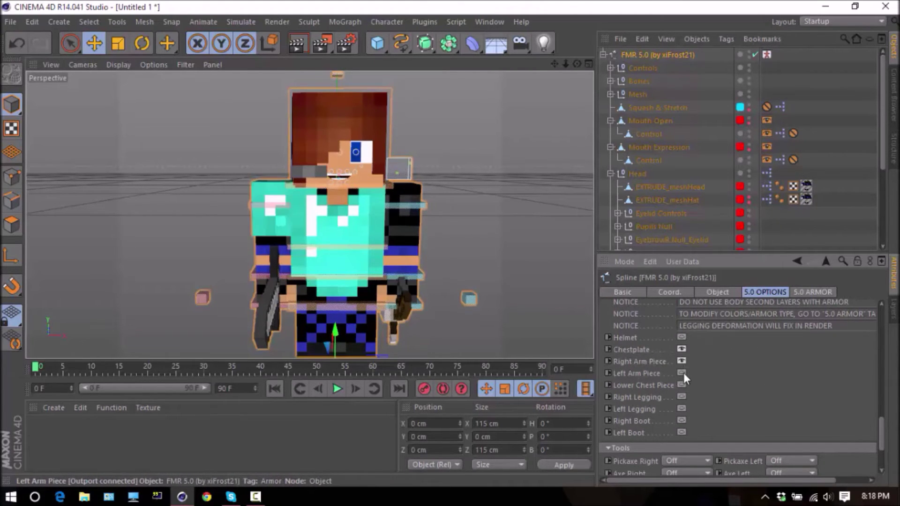
click(680, 373)
click(682, 385)
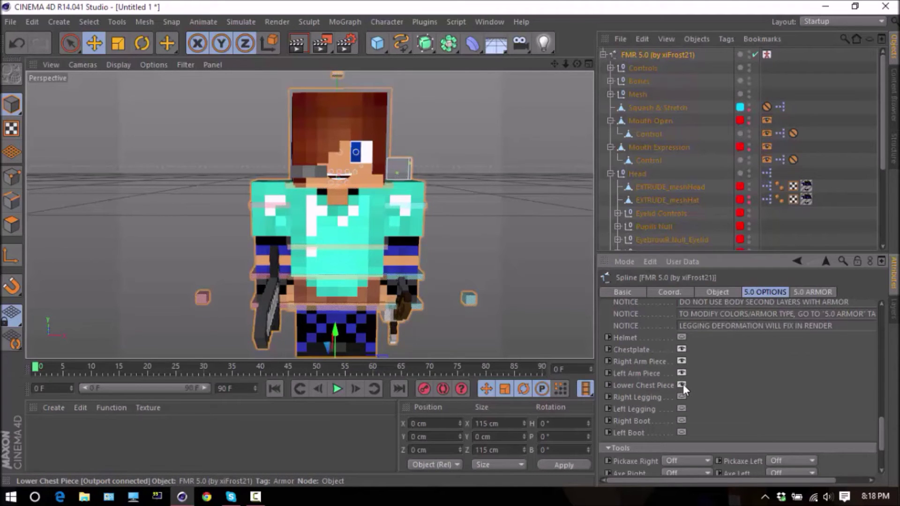
Hide the Lower Chest Piece, both arm pieces and the Chestplate of the armor again
click(681, 384)
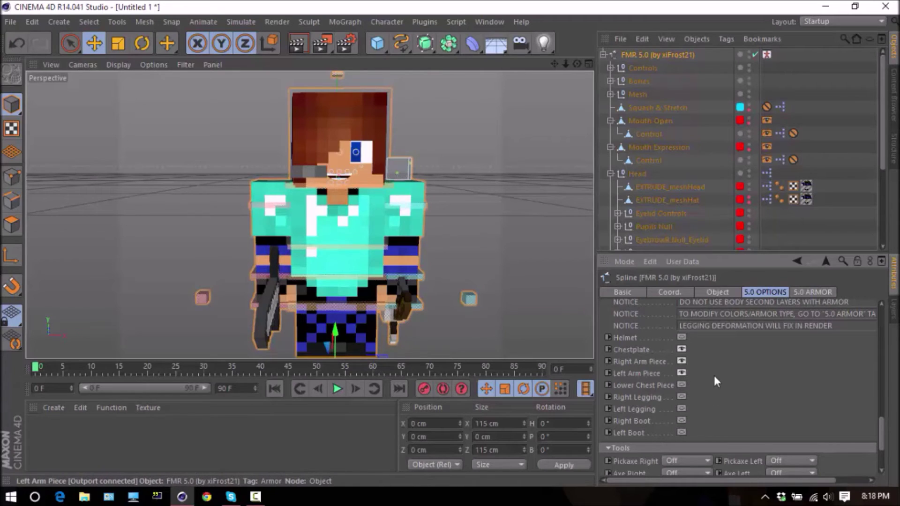
click(681, 374)
click(681, 361)
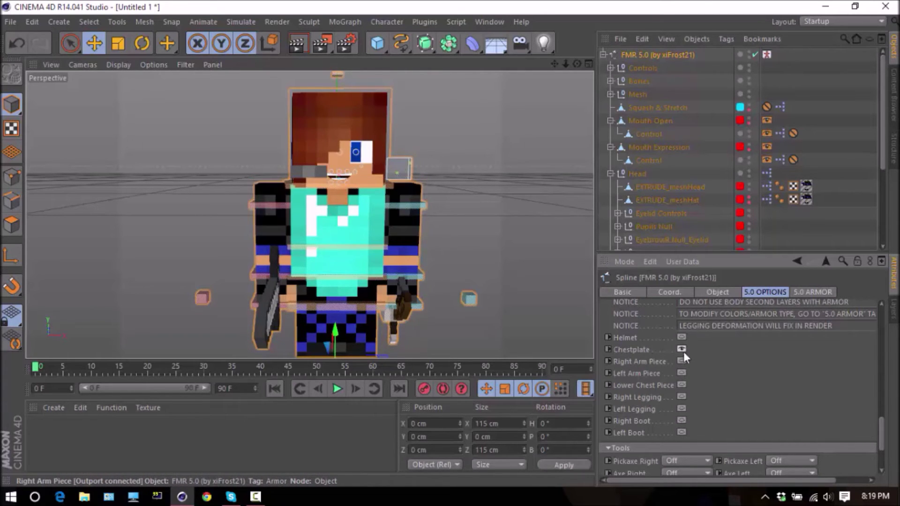
click(681, 349)
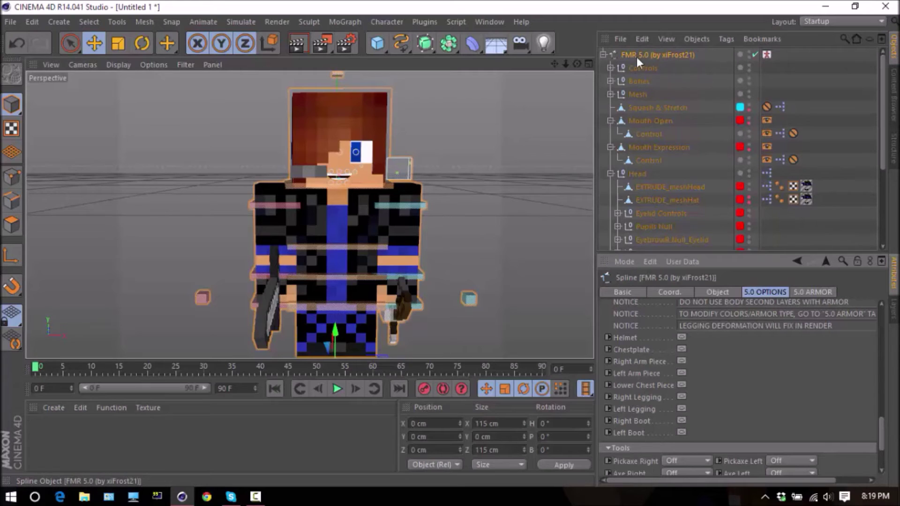
Select the head through the Visual Selector and rotate it to about H -12.8° and P -4°
click(765, 55)
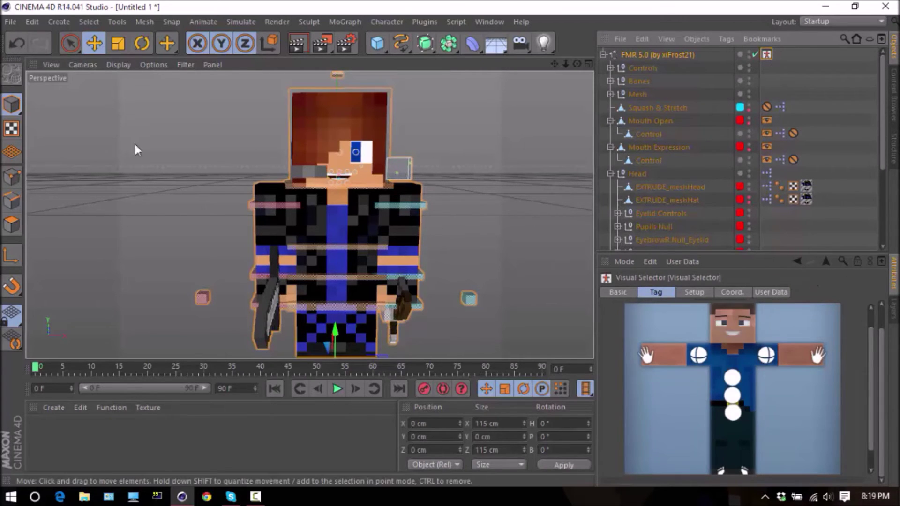
click(739, 331)
key(r)
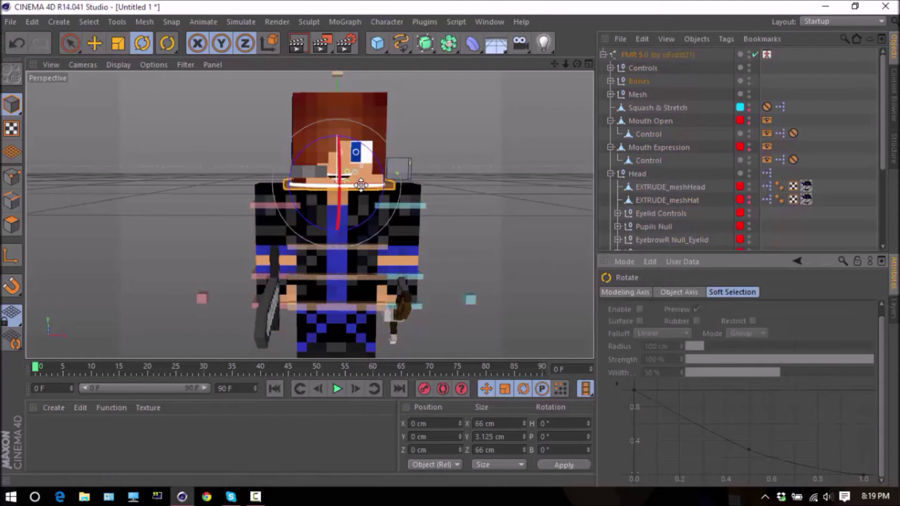
drag(361, 185, 334, 182)
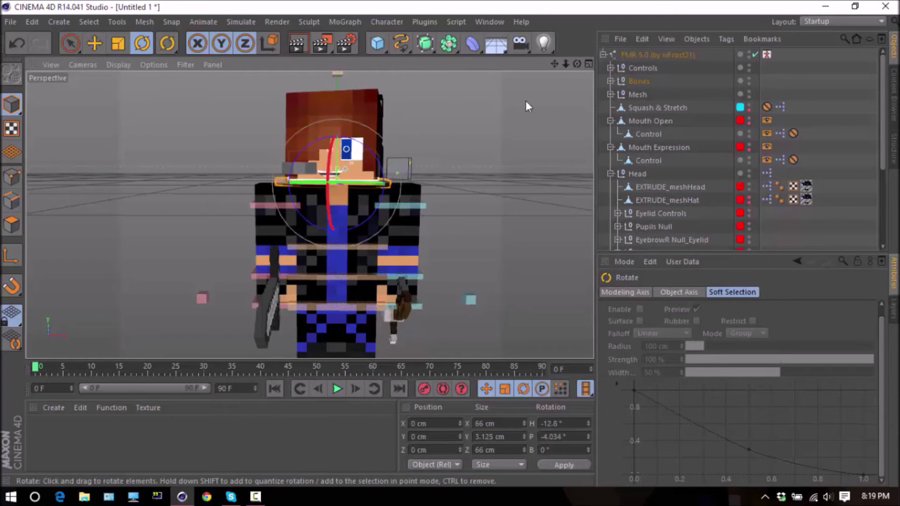
drag(577, 64, 559, 80)
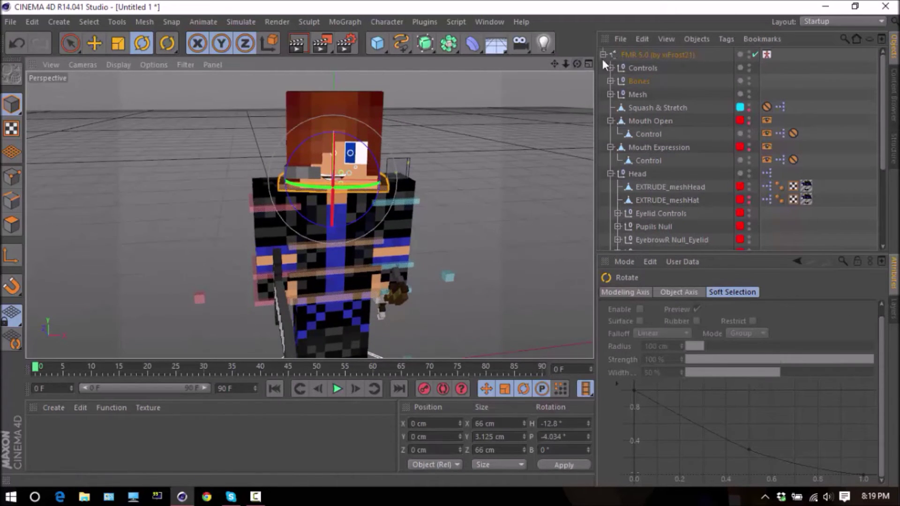
Rotate the sword arm's shoulder to about P -48.6° and move its hand control to about X -38.3, Y 30.7, Z -10.7 cm
click(766, 55)
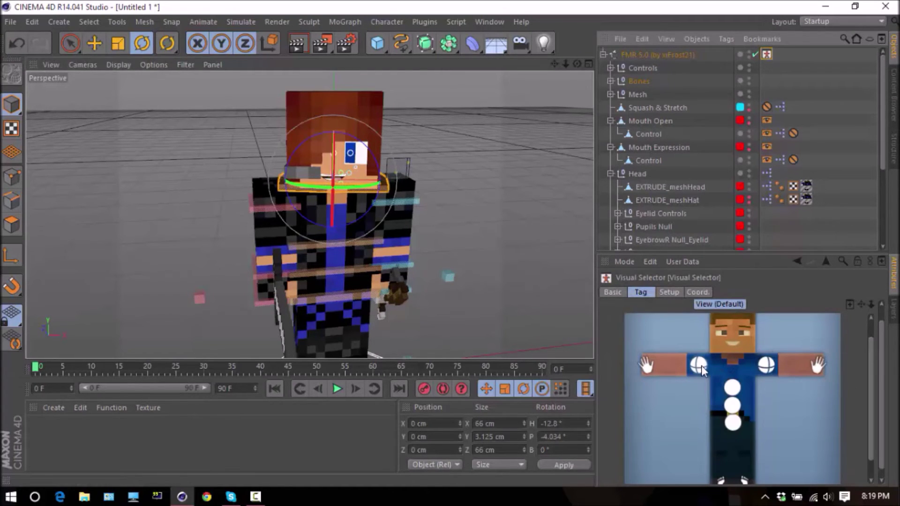
click(702, 370)
drag(289, 220, 277, 120)
click(765, 55)
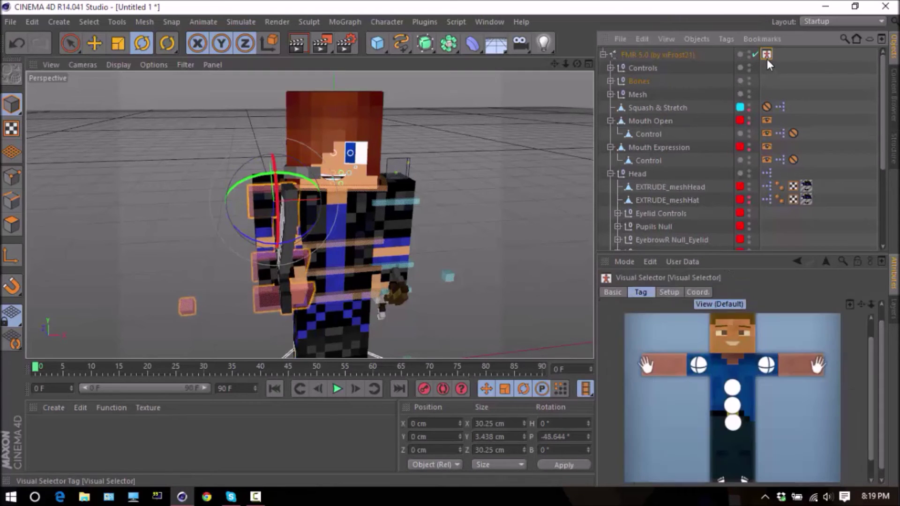
click(665, 347)
drag(459, 254, 198, 223)
Select the bow arm's shoulder through the Visual Selector and rotate it to about H -46.3° and P -57.2°
click(766, 55)
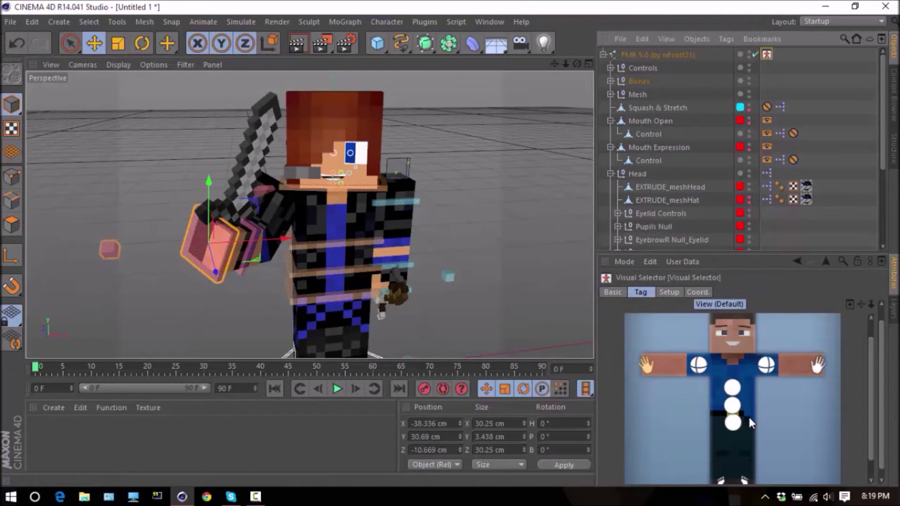
click(765, 370)
key(r)
drag(382, 202, 265, 240)
drag(360, 213, 367, 146)
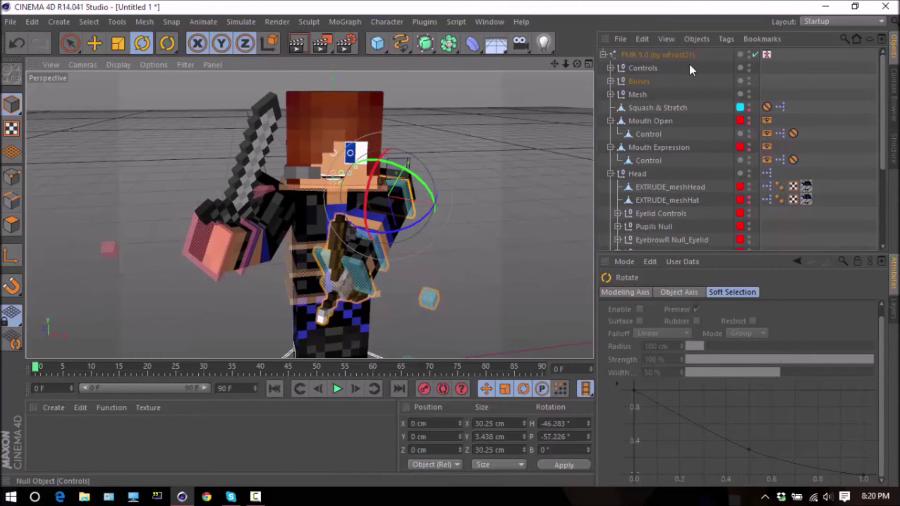
Move the bow arm's hand control up and inward so the bow is held in front of the chest
click(766, 54)
click(820, 367)
key(e)
drag(359, 258, 314, 215)
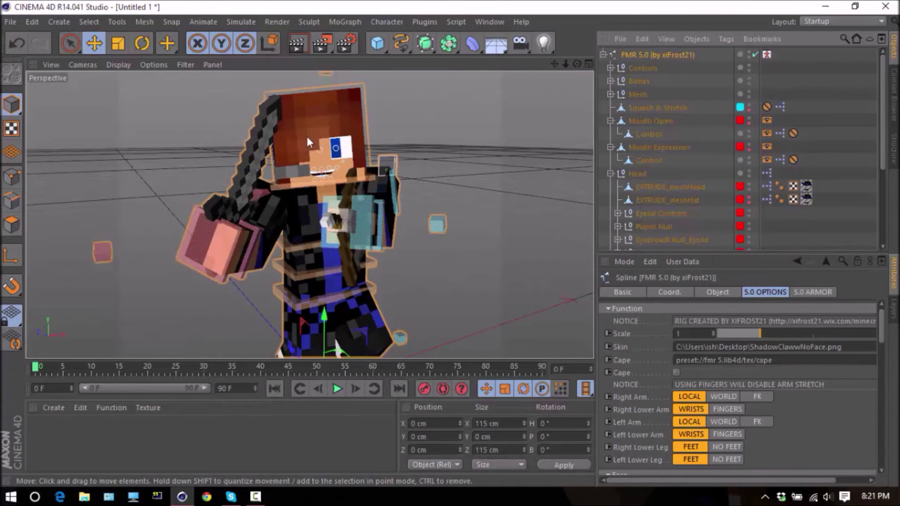
scroll(310, 183, down, 3)
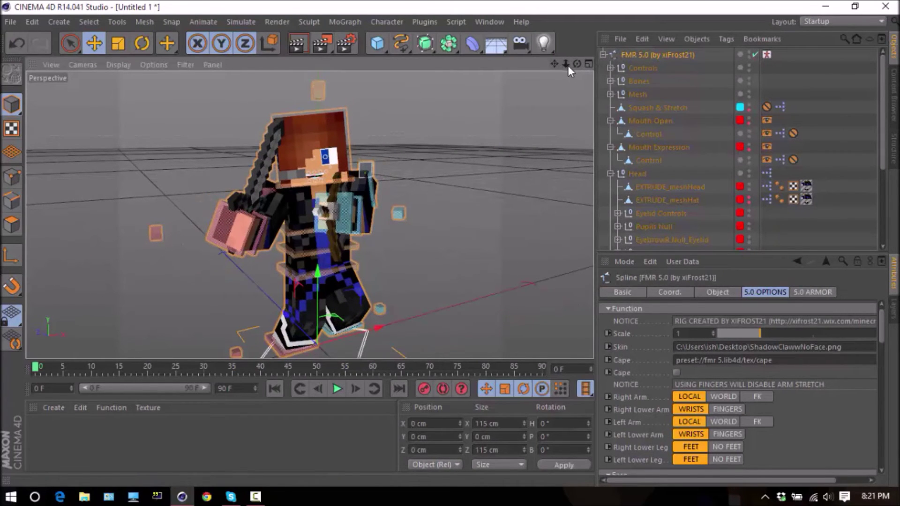
Set the render output size to 2000 pixels wide and 2000 pixels high in the render settings
scroll(296, 130, up, 1)
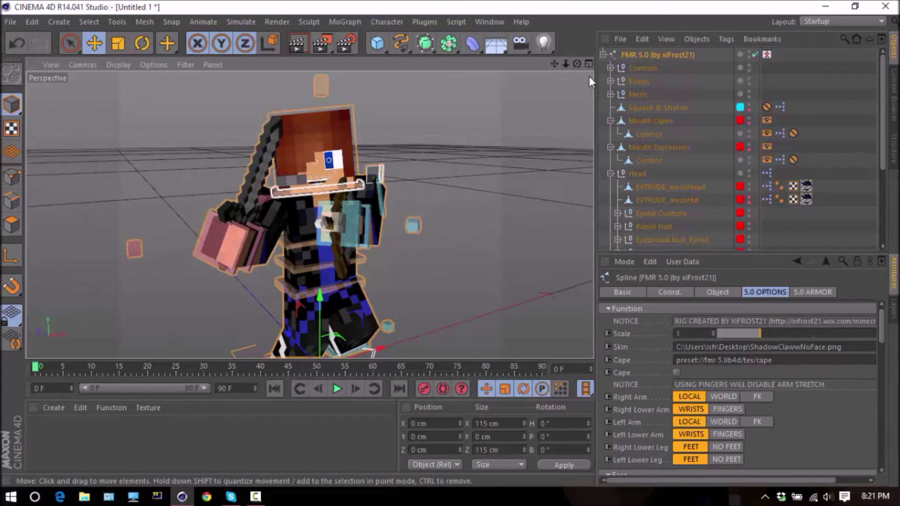
drag(576, 63, 591, 65)
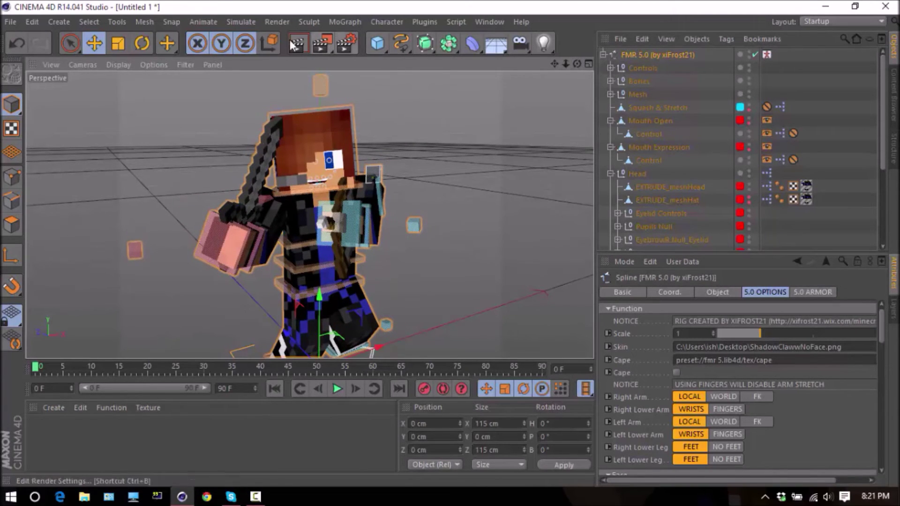
click(347, 42)
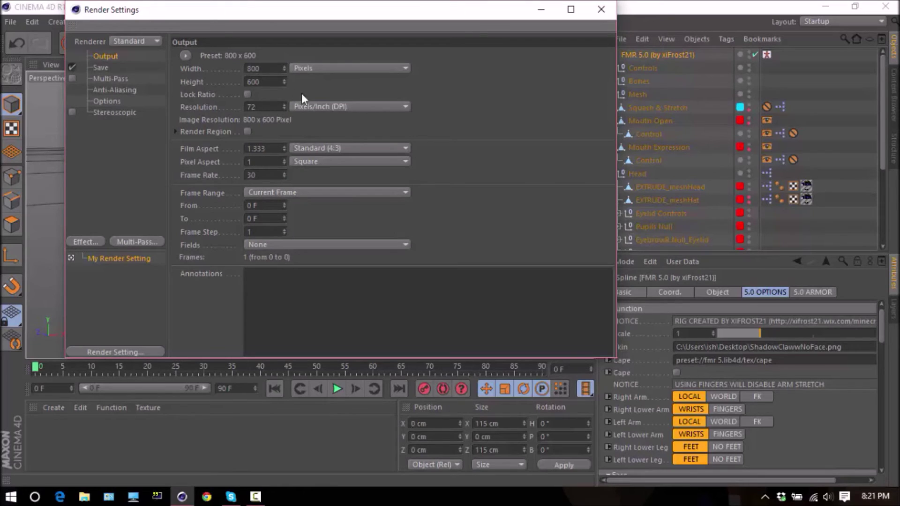
double_click(269, 70)
text(2000)
key(Tab)
text(2000)
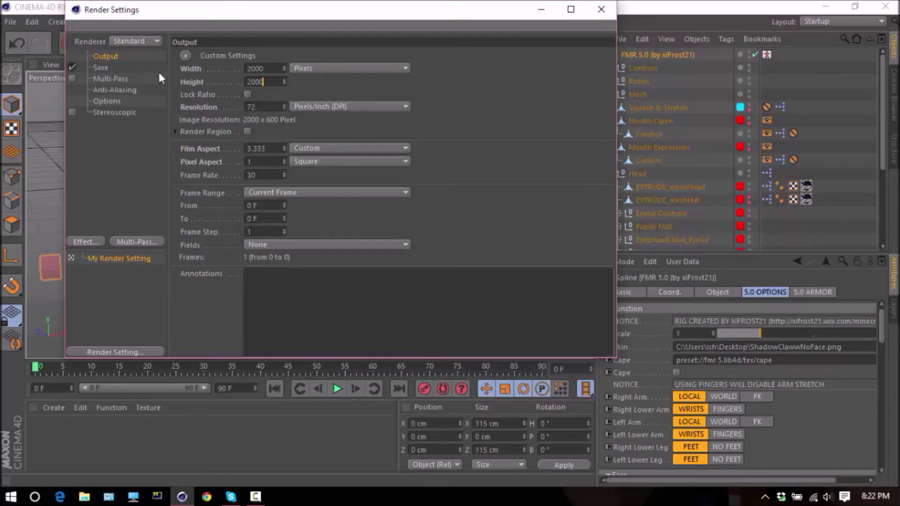
key(Return)
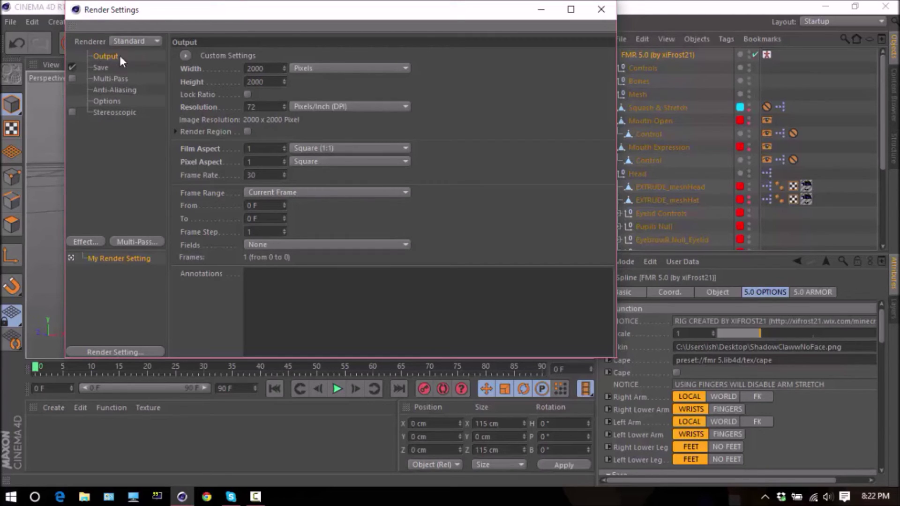
Set the render's save file to ShadowClaww-1 in the Cinema 4D Stuff folder on the C: drive
click(101, 68)
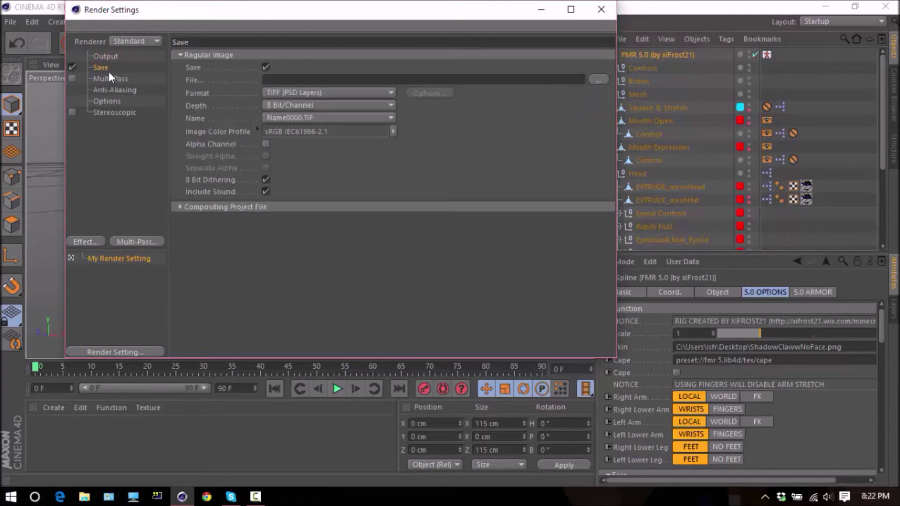
click(598, 80)
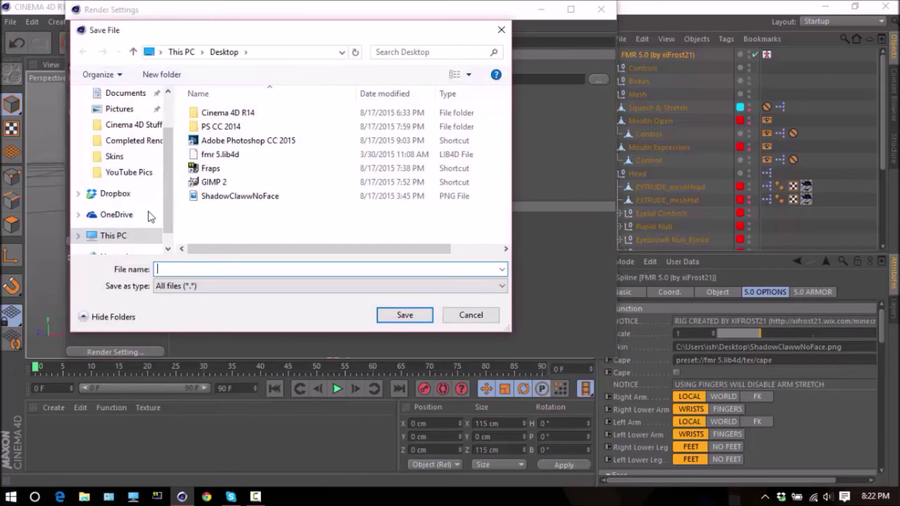
drag(170, 175, 171, 202)
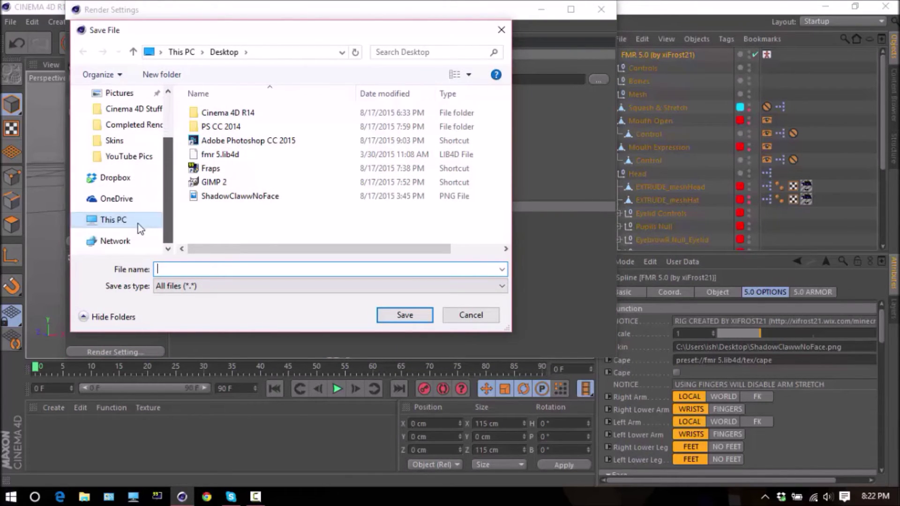
click(141, 223)
scroll(454, 173, down, 3)
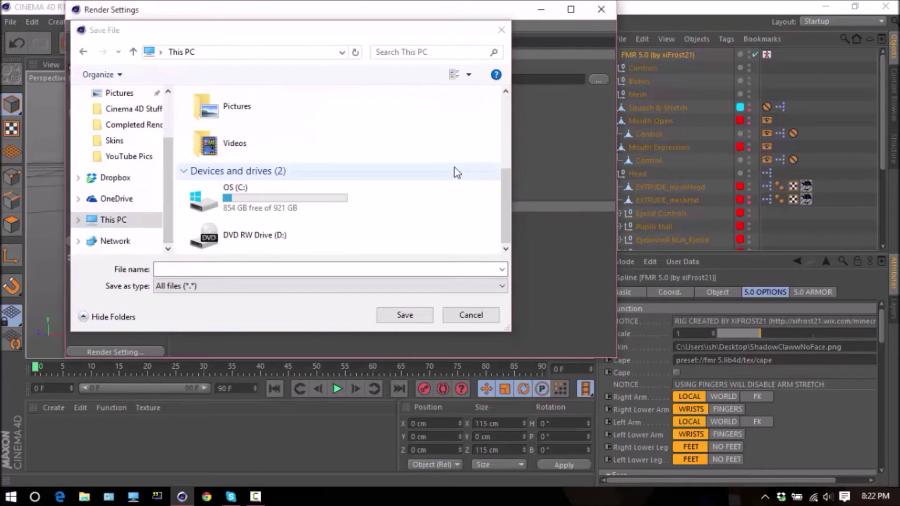
double_click(319, 203)
double_click(218, 114)
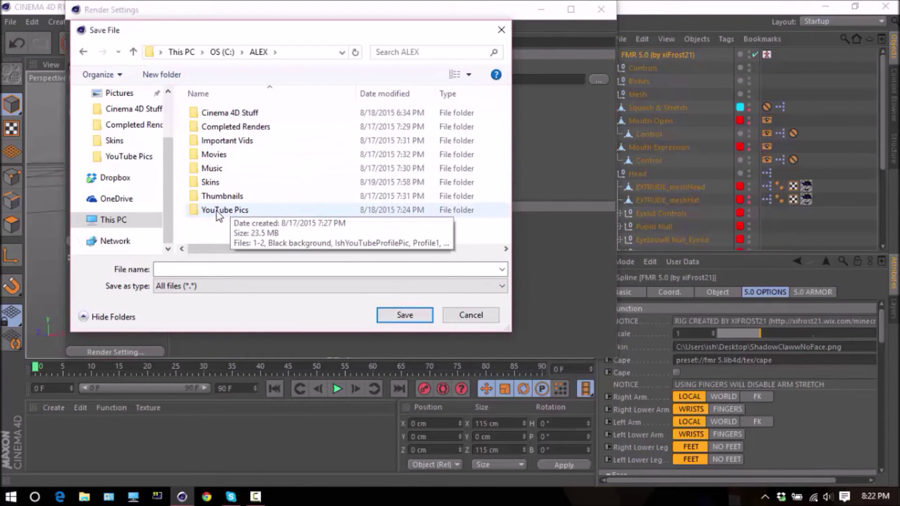
double_click(226, 113)
click(215, 269)
text(ShadowClaww-1)
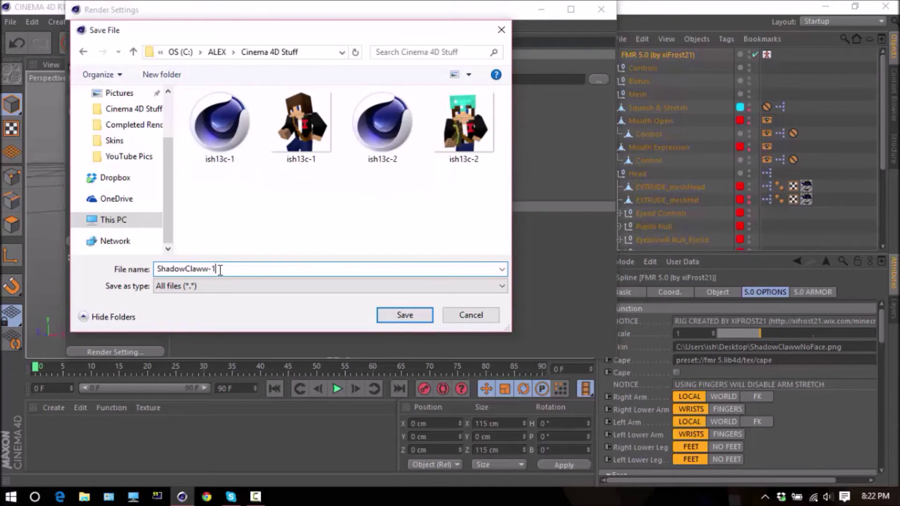
key(Return)
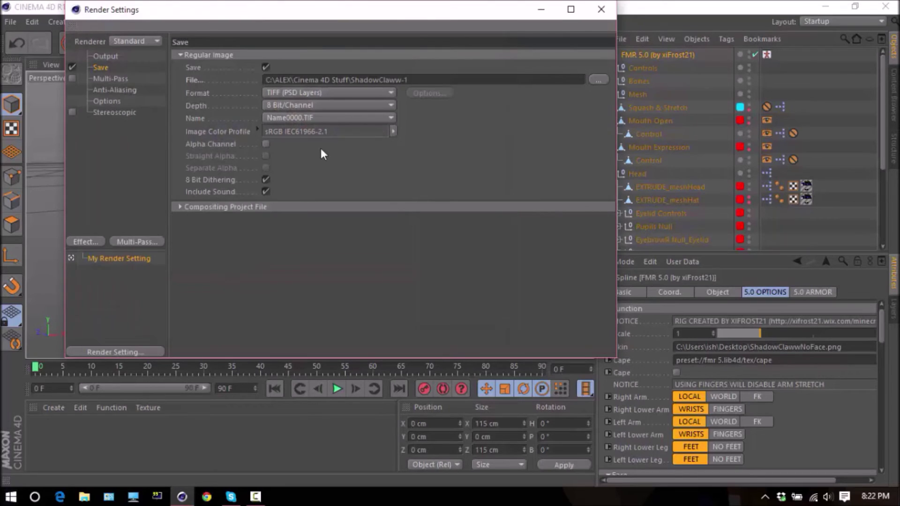
Set the saved image format to PNG with the alpha channel enabled, and close the render settings
click(373, 94)
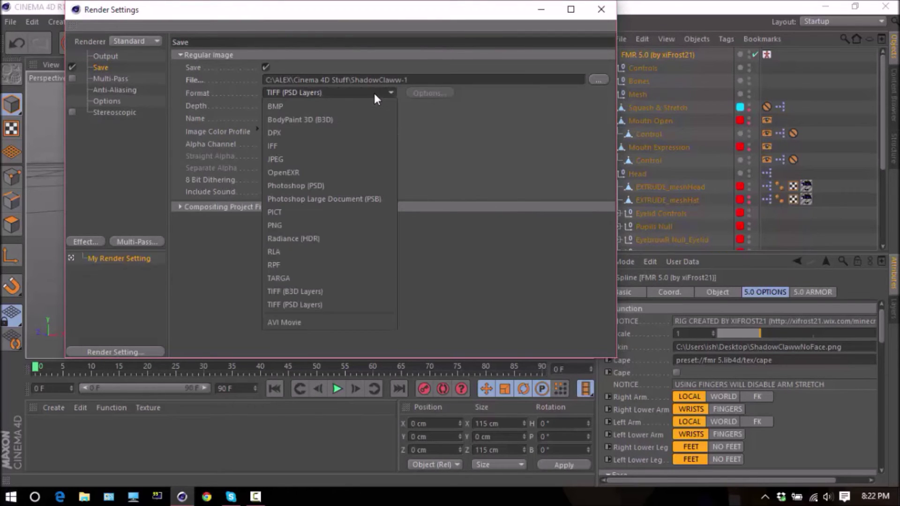
click(305, 224)
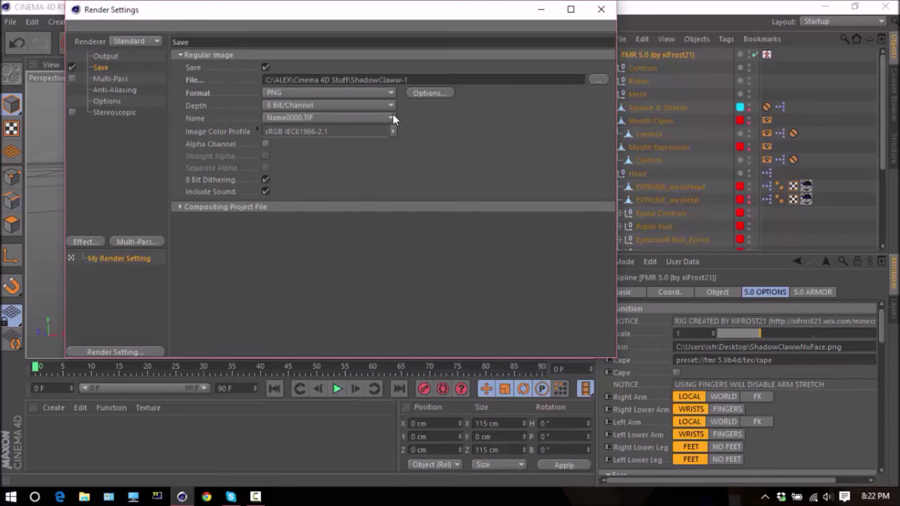
click(265, 144)
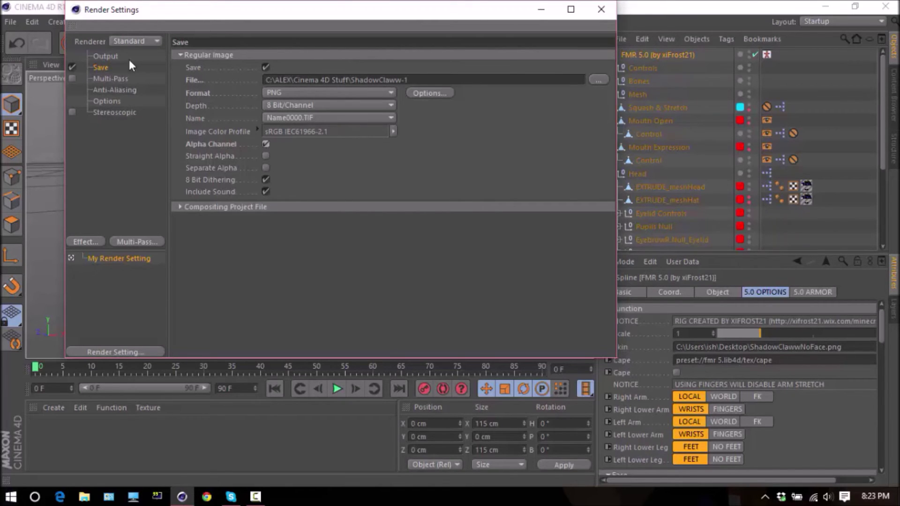
click(602, 17)
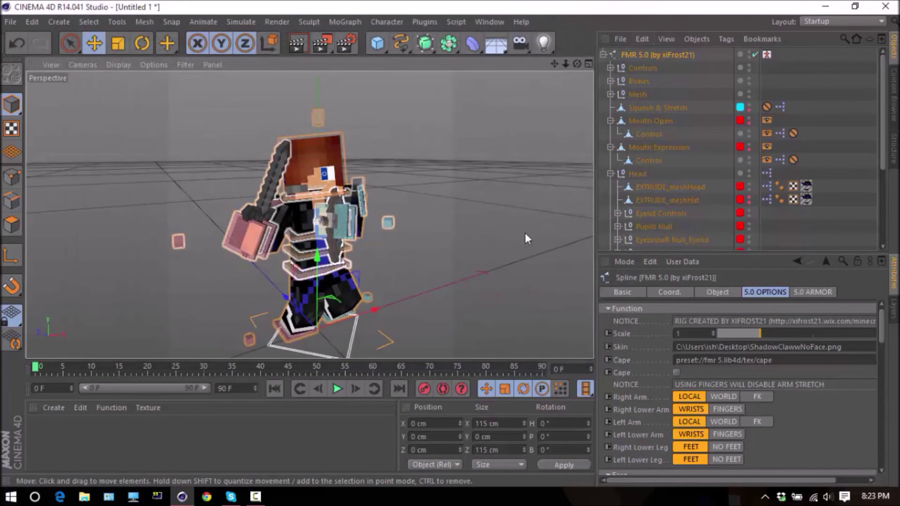
Render the character, framed full-body from head to feet, to the Picture Viewer
drag(553, 63, 545, 78)
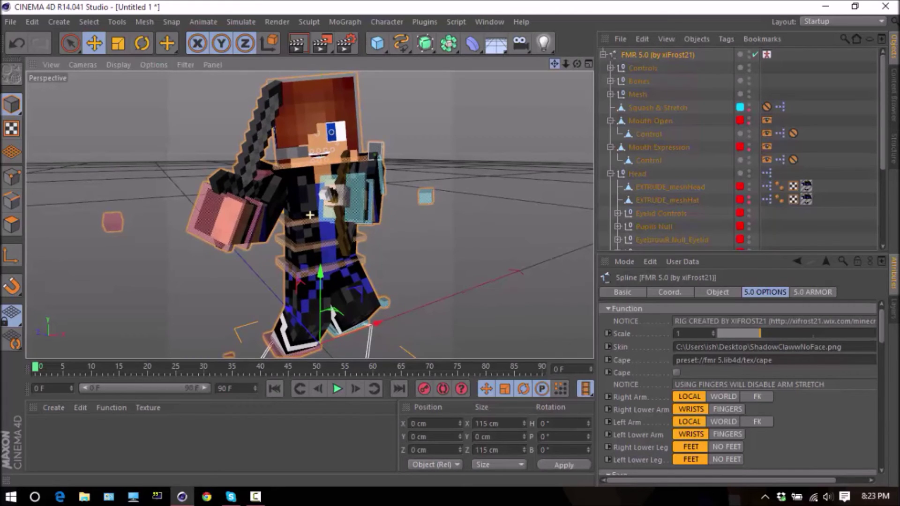
drag(545, 78, 544, 77)
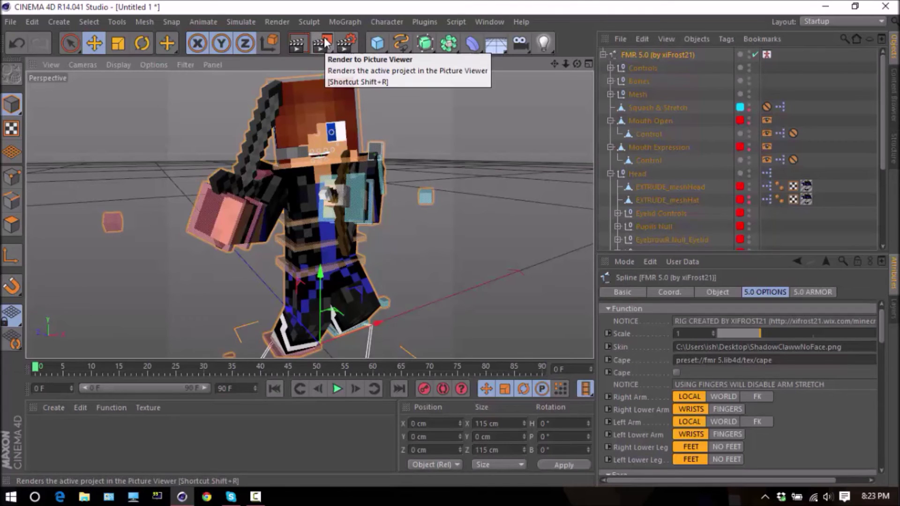
drag(324, 43, 320, 47)
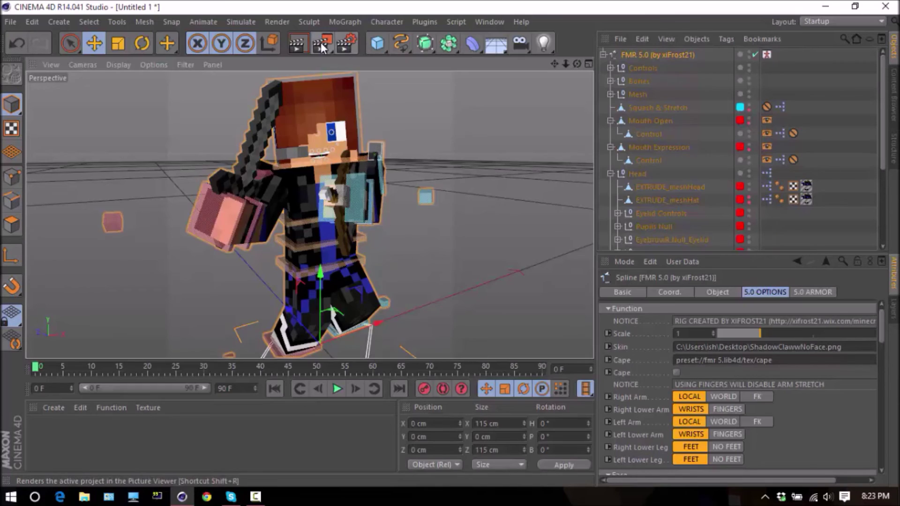
click(321, 42)
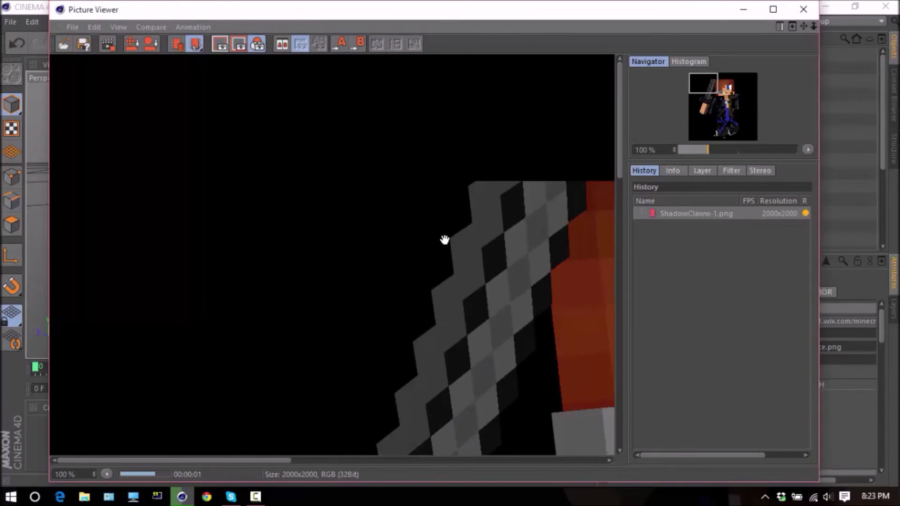
Examine the finished render's face, sword, bow and overall pose up close and as a whole, then close the Picture Viewer
drag(506, 263, 244, 324)
drag(528, 307, 421, 305)
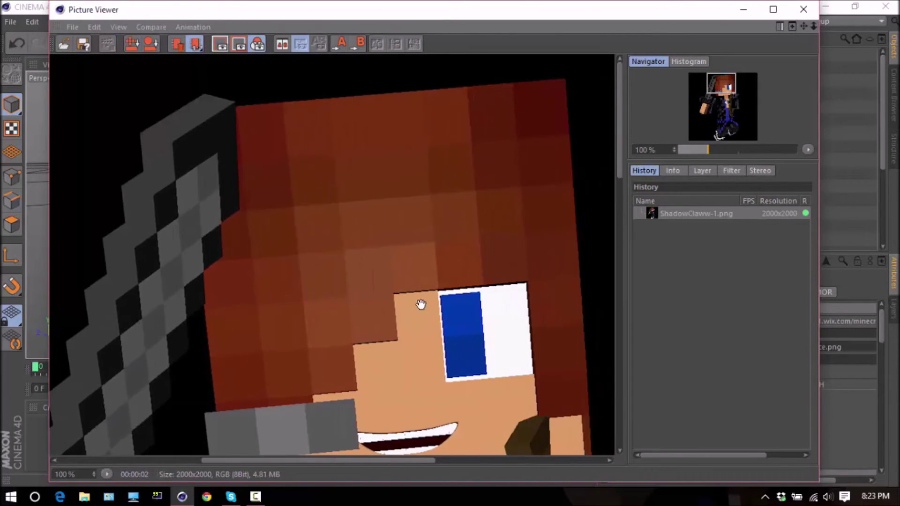
drag(550, 375, 443, 375)
drag(514, 438, 458, 226)
drag(503, 330, 482, 231)
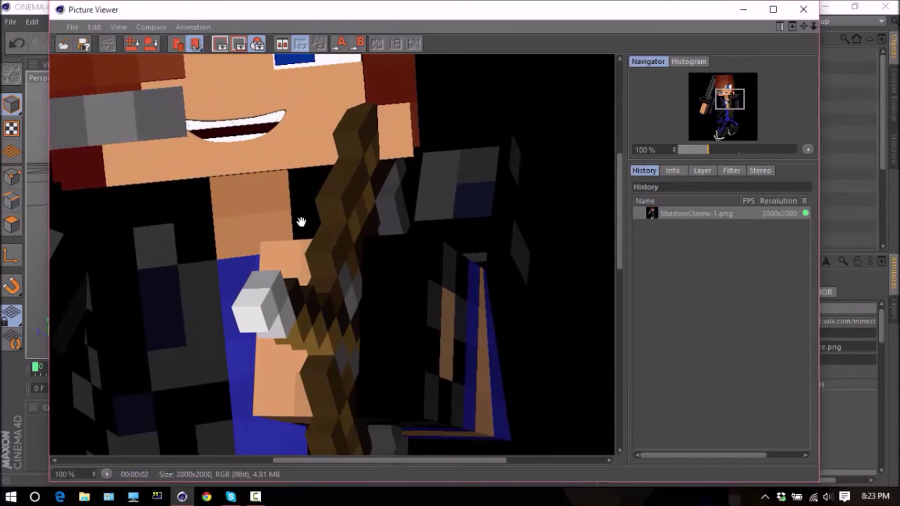
drag(302, 221, 445, 315)
drag(474, 468, 500, 311)
drag(605, 337, 415, 371)
scroll(373, 217, down, 4)
scroll(378, 217, down, 3)
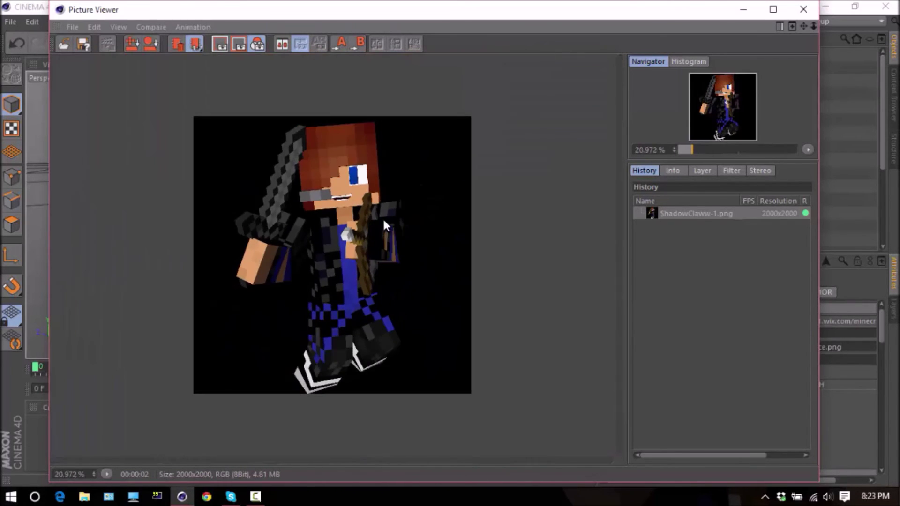
scroll(337, 212, up, 1)
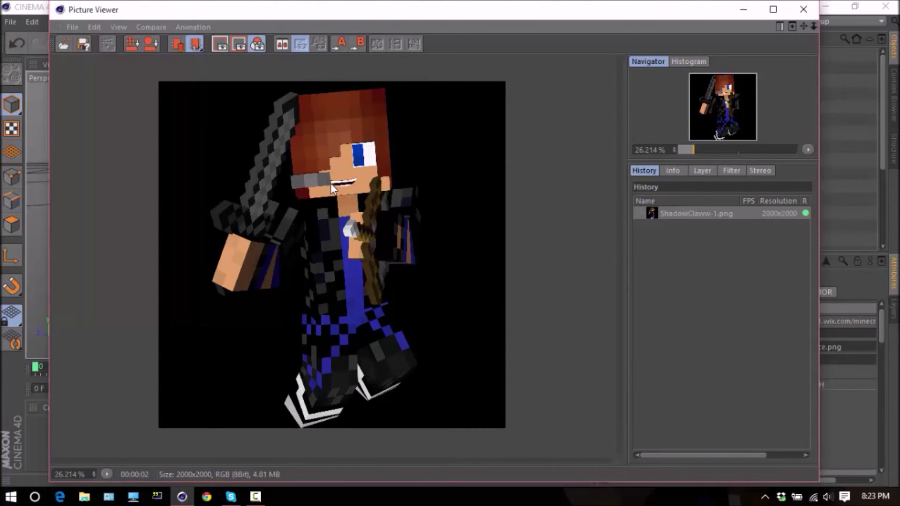
click(803, 9)
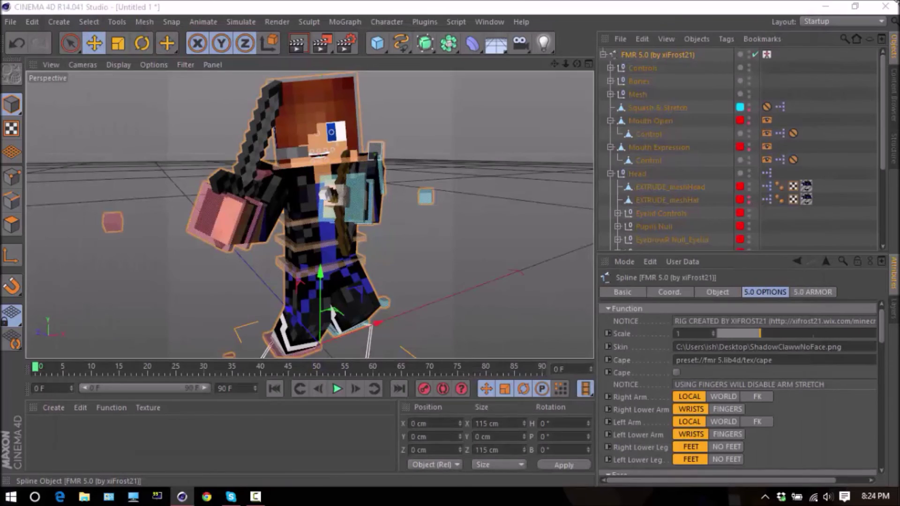
Quit Cinema 4D, saving the project as ShadowClaww-1
click(885, 6)
click(402, 300)
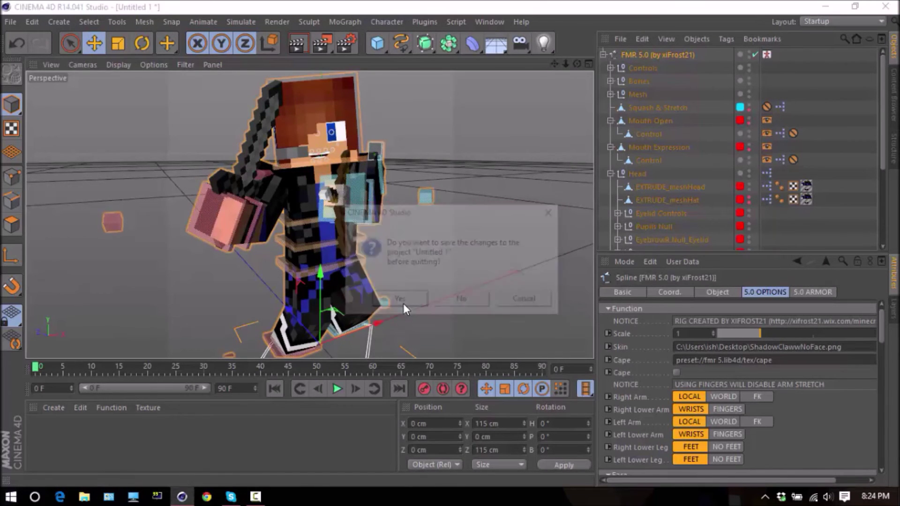
text(ShadowClaww-1)
key(Return)
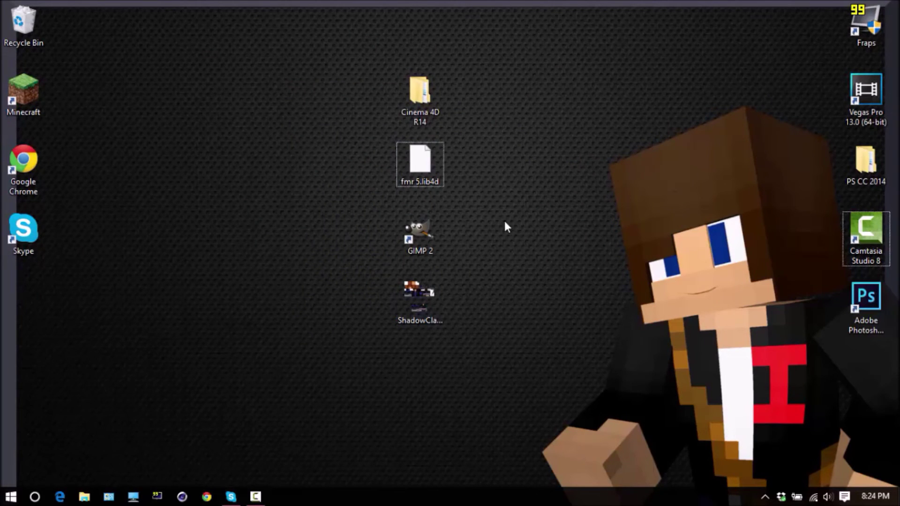
Launch GIMP from the desktop and create a new image of 1000 × 1000 pixels
double_click(423, 227)
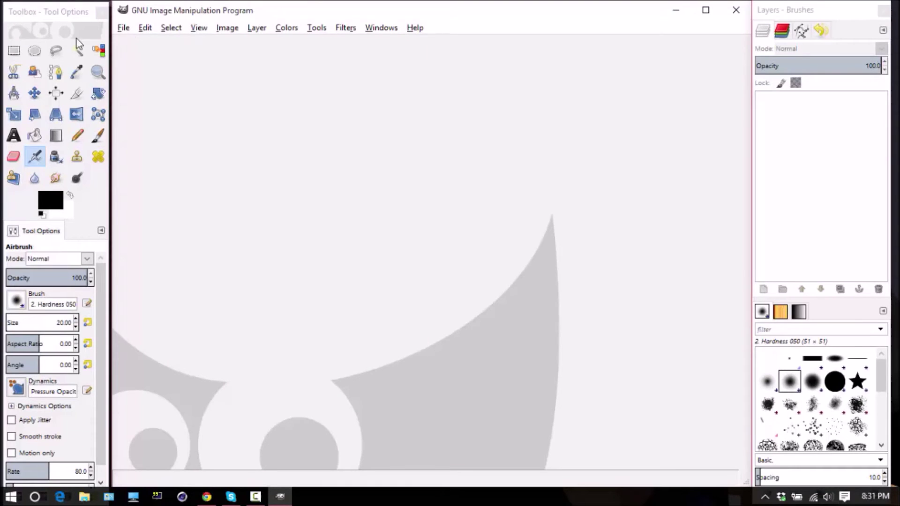
click(124, 29)
click(138, 45)
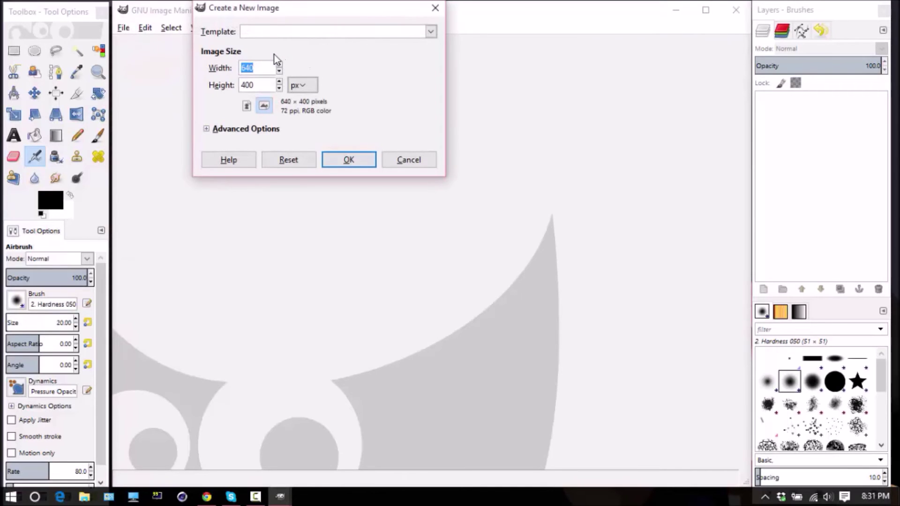
text(1000)
key(Tab)
text(1000)
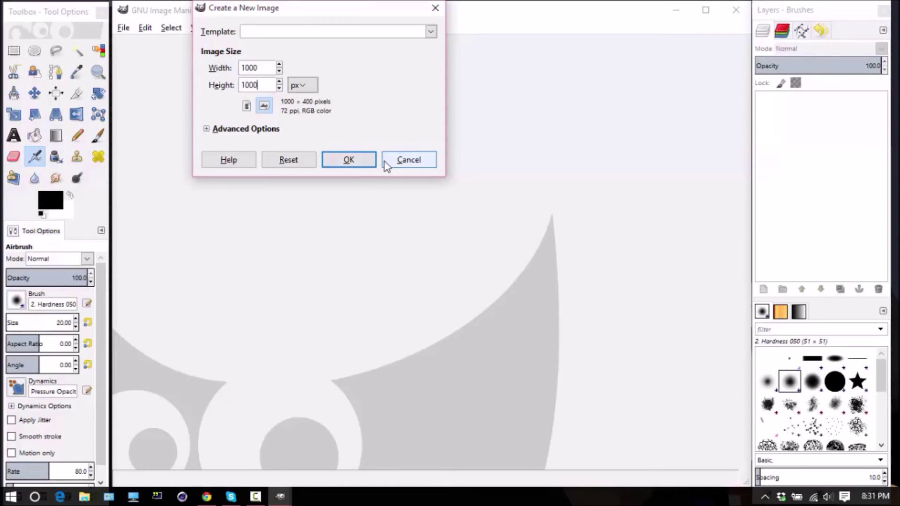
click(349, 161)
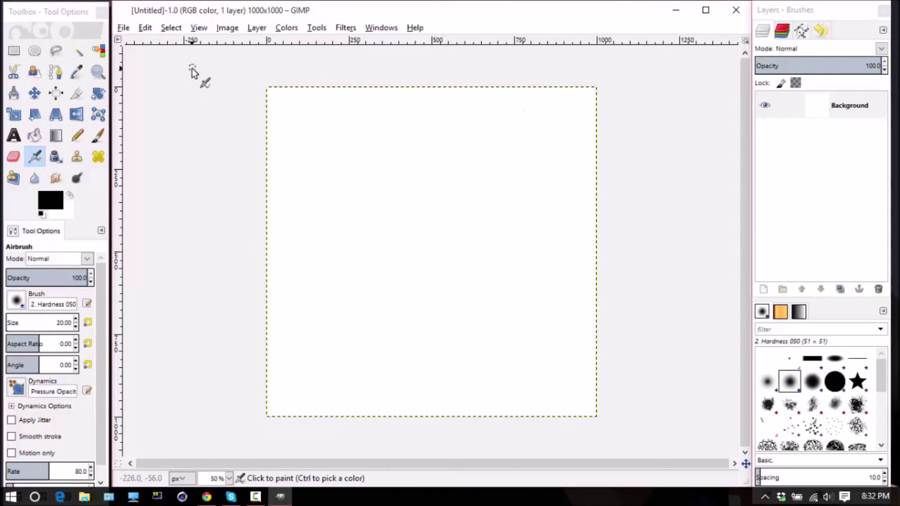
Add Shaders-1.jpg from the YouTube Pics folder to the image as a new layer
click(124, 29)
click(124, 28)
click(124, 28)
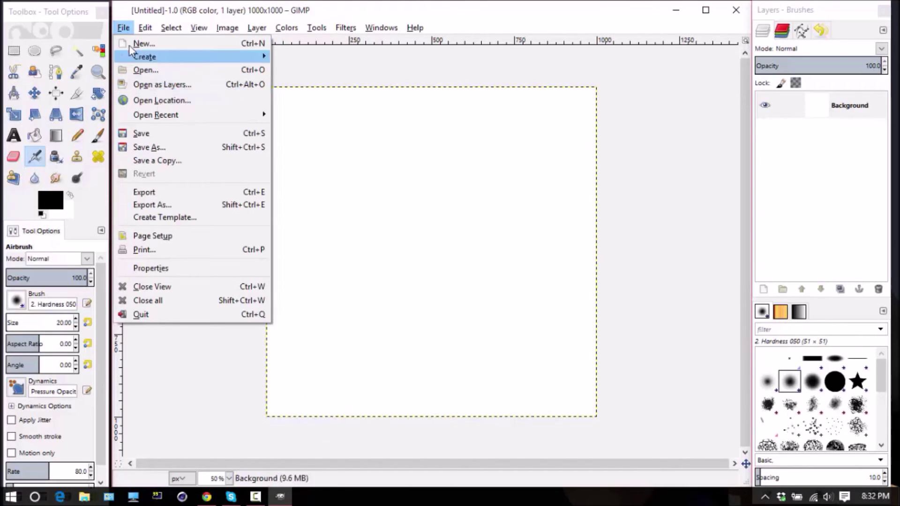
click(150, 84)
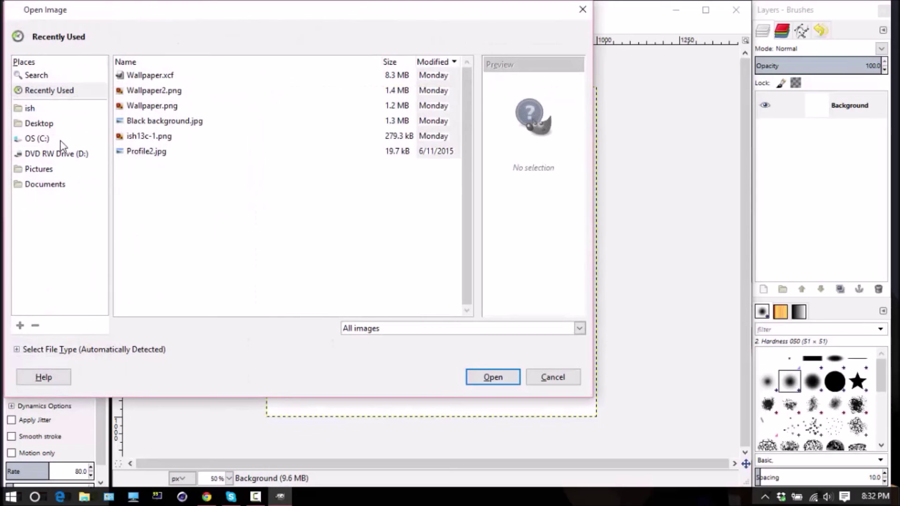
click(36, 138)
double_click(145, 76)
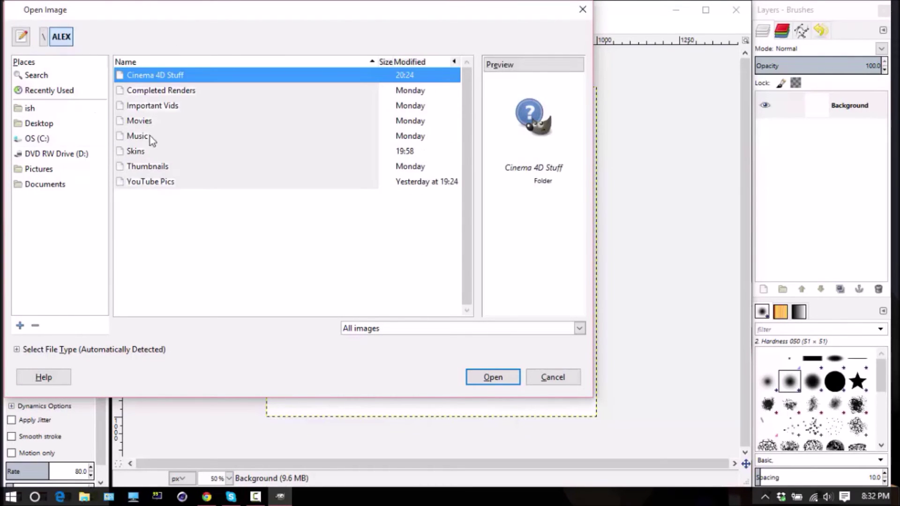
double_click(149, 183)
drag(468, 97, 466, 130)
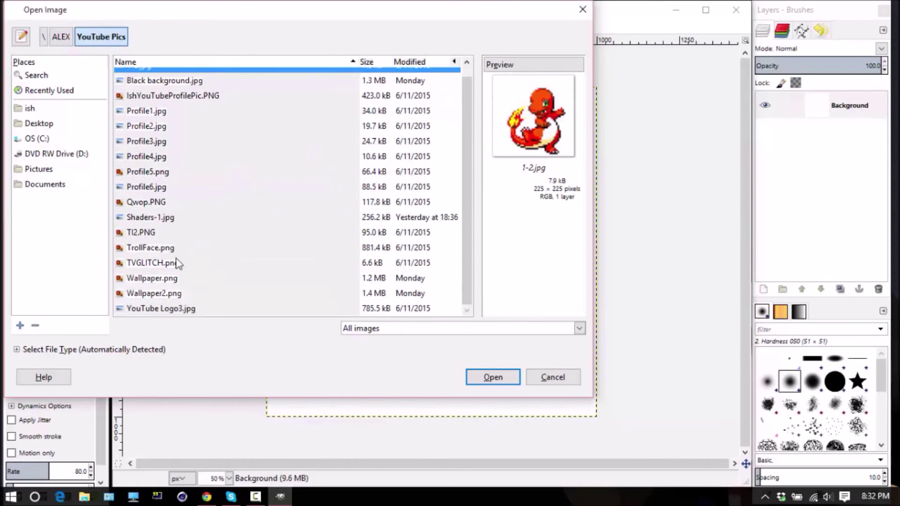
click(166, 217)
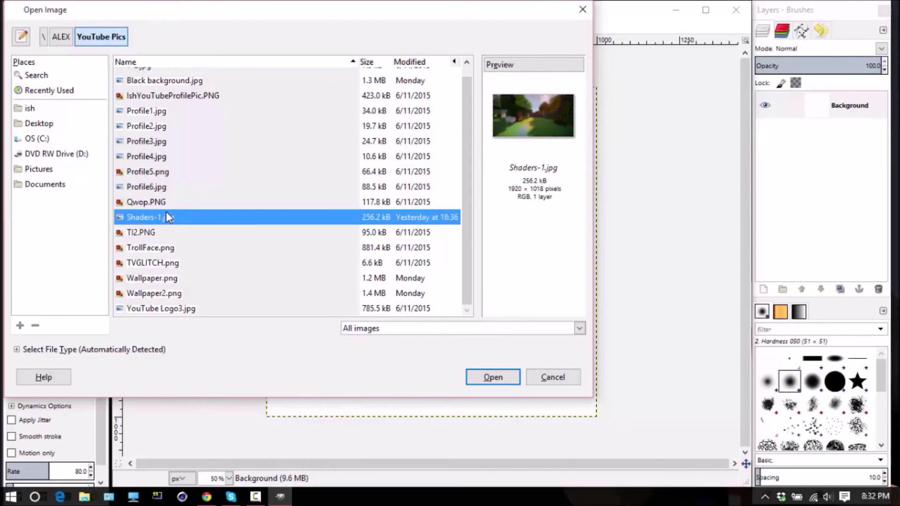
double_click(162, 217)
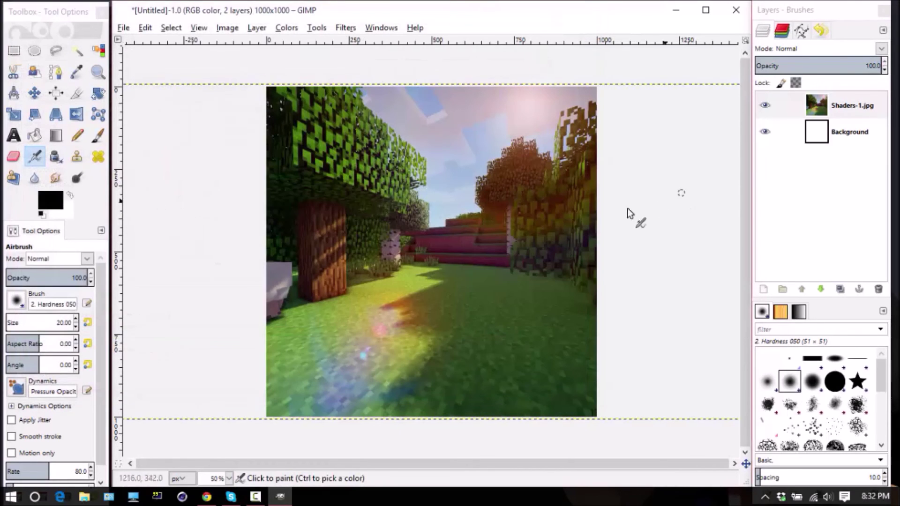
Shift the Shaders-1.jpg scenery layer slightly left on the canvas
click(18, 114)
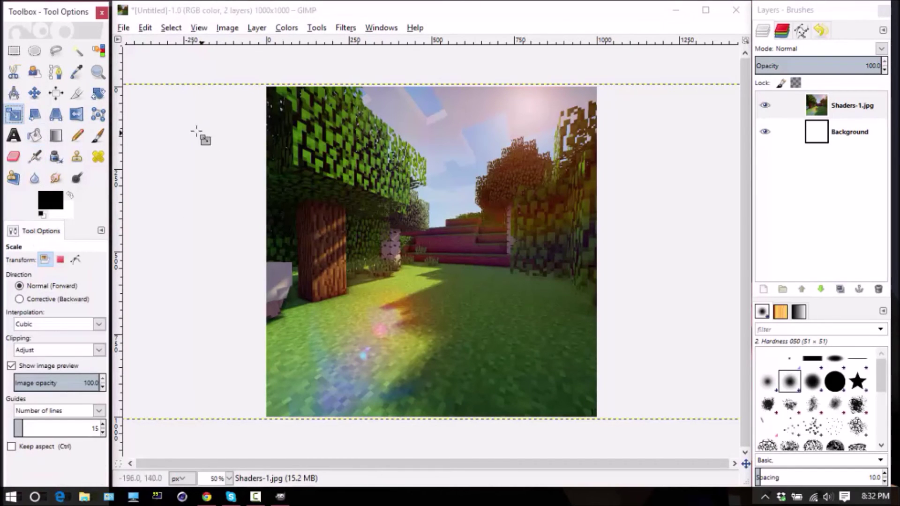
click(32, 93)
click(457, 217)
drag(455, 217, 432, 218)
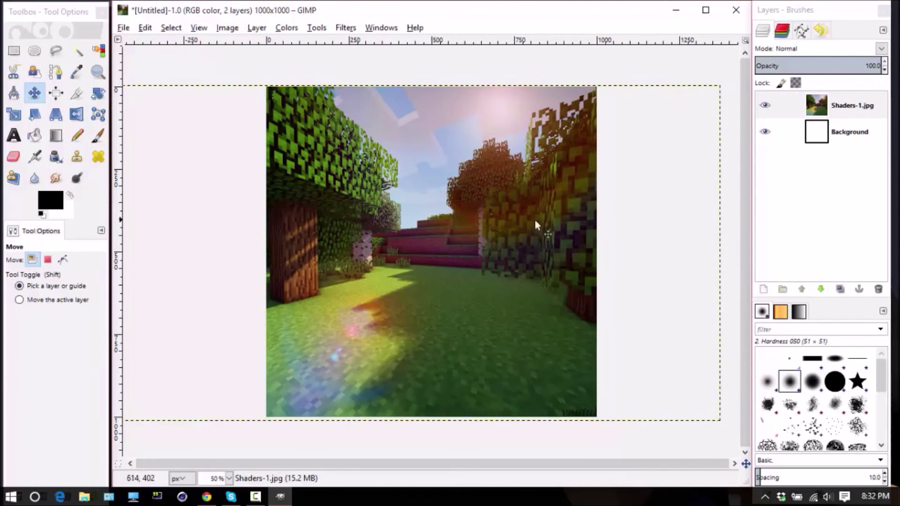
Add the character render ShadowClaww-1.png from the Cinema 4D Stuff folder as a new layer
click(123, 28)
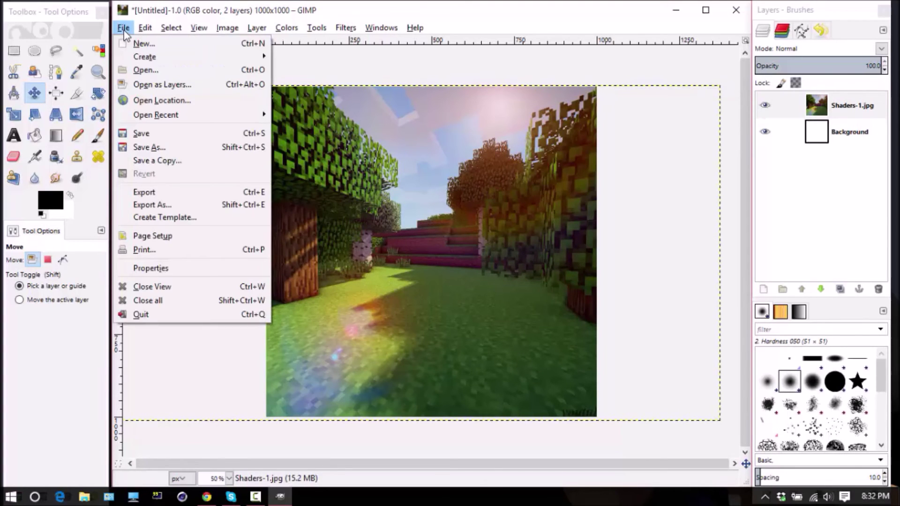
click(152, 84)
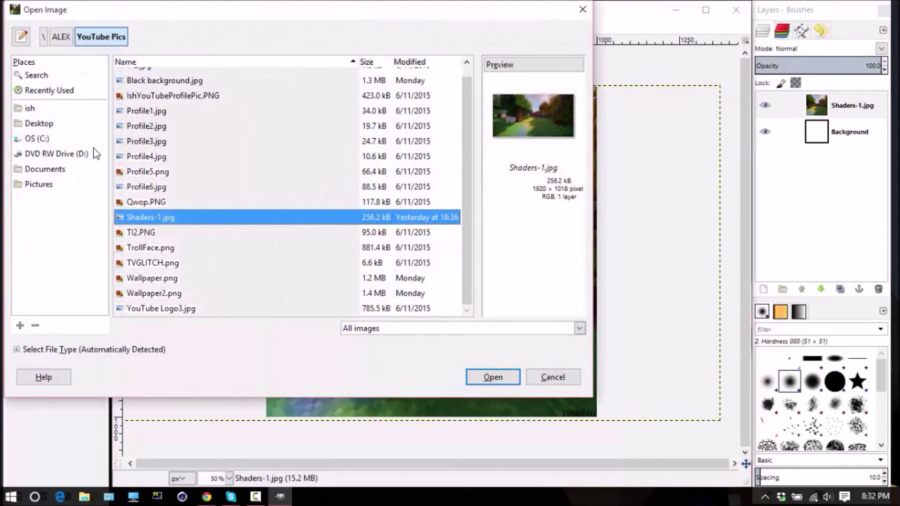
click(45, 139)
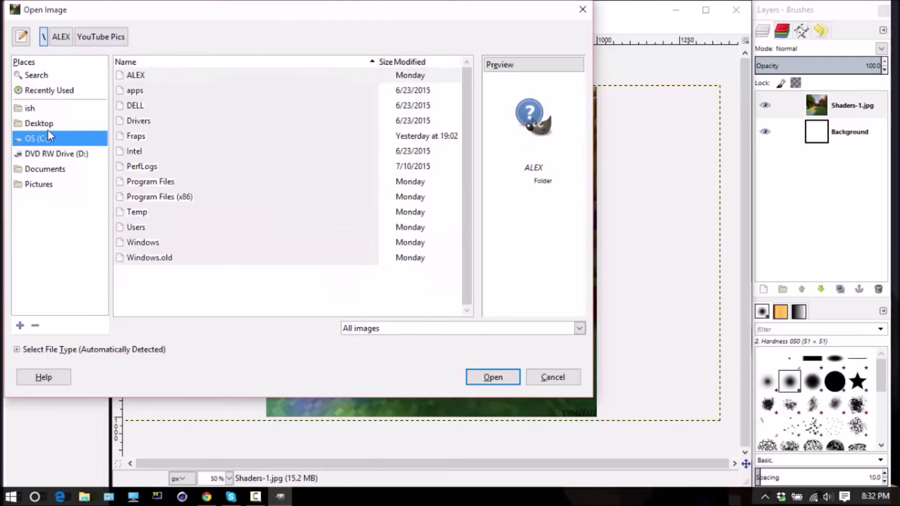
double_click(139, 76)
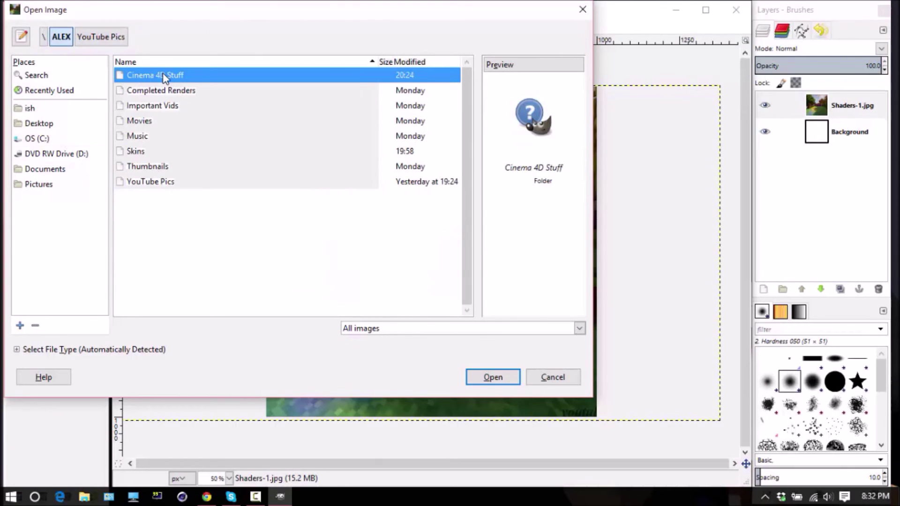
double_click(177, 78)
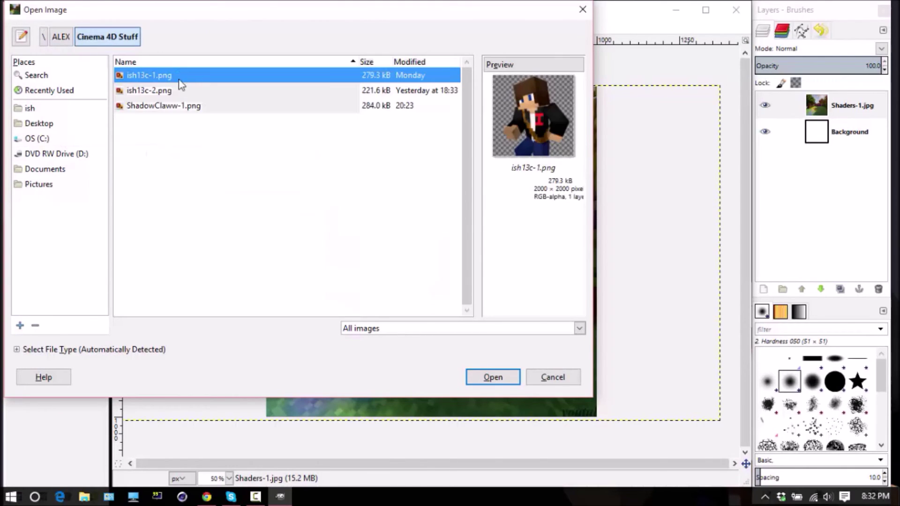
double_click(162, 105)
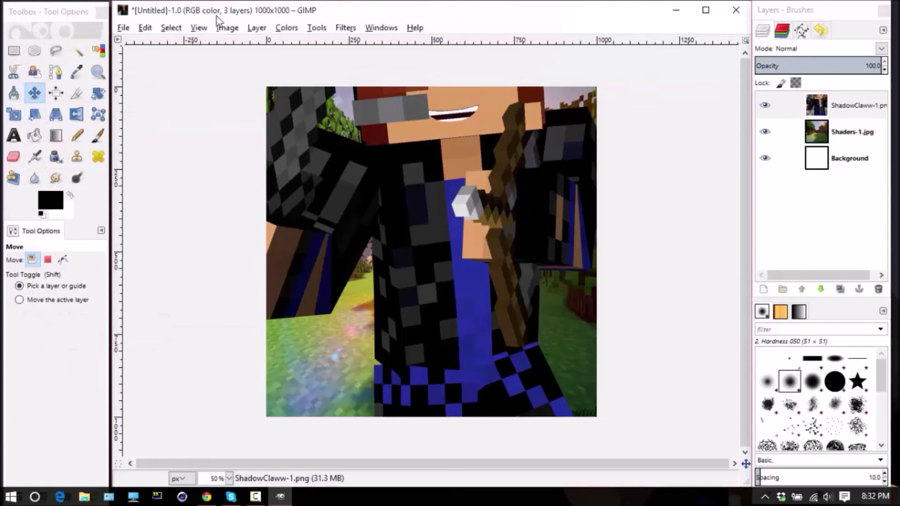
Scale the ShadowClaww-1.png layer to 1300 × 1300 px and move the character's head and torso into the canvas
click(15, 115)
click(436, 190)
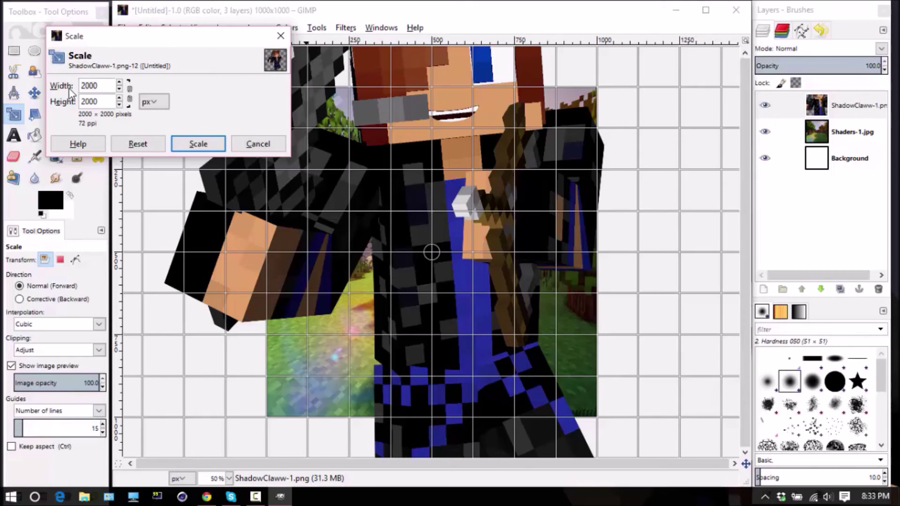
text(00)
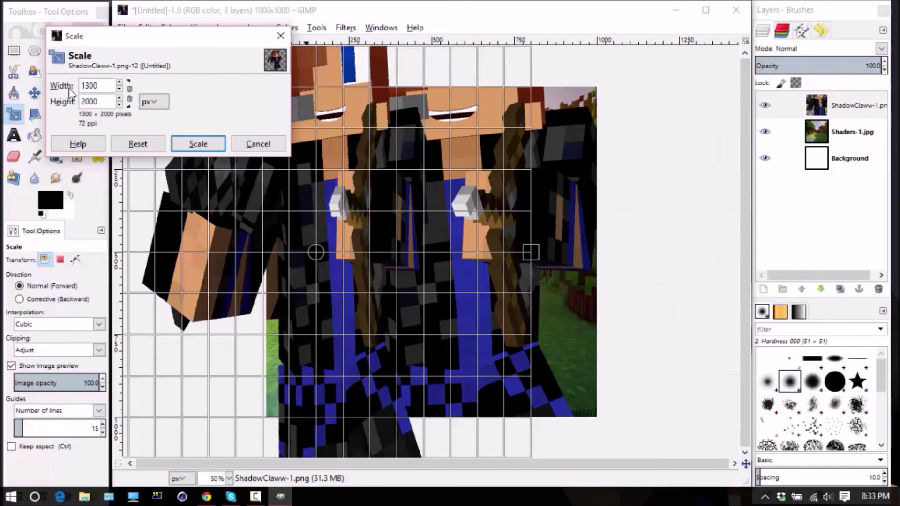
text(1300)
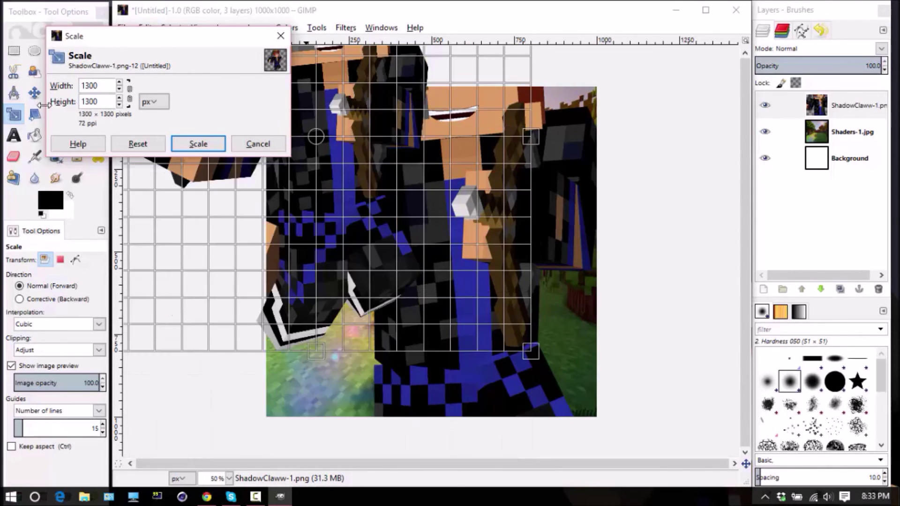
click(193, 142)
key(m)
drag(350, 200, 454, 368)
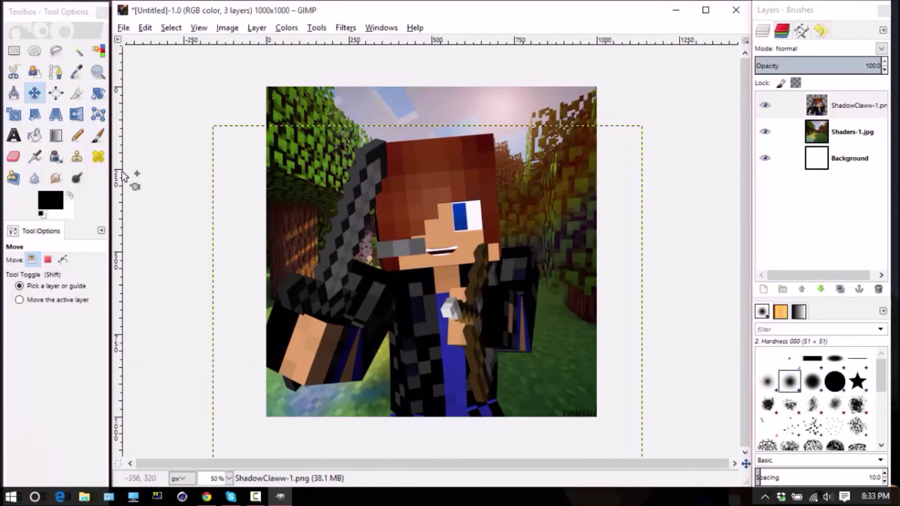
Enlarge the character layer to 1400 × 1400 px and shift it slightly left to recentre the character
click(14, 114)
click(159, 151)
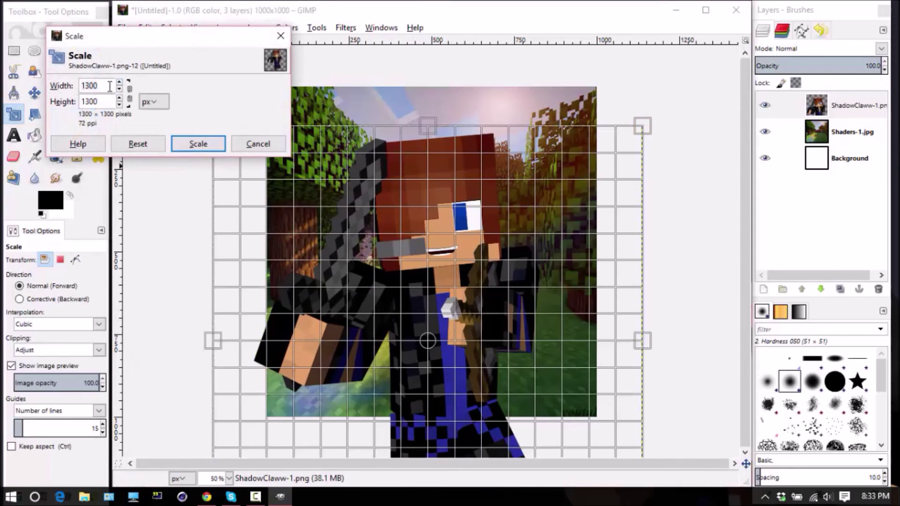
key(Tab)
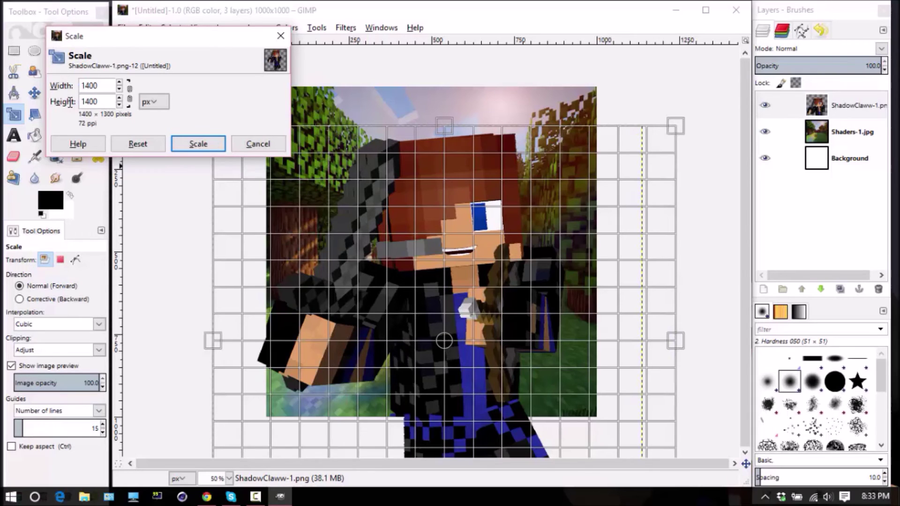
text(1400)
key(Tab)
click(208, 149)
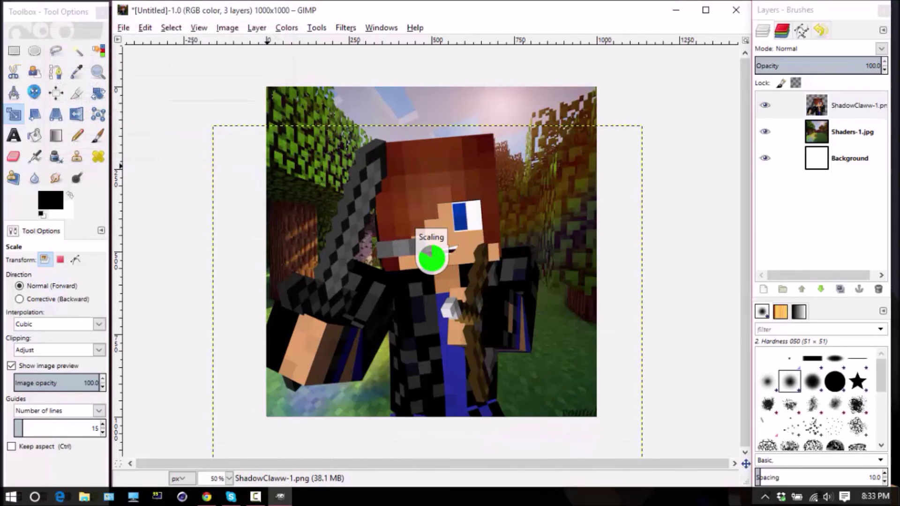
key(m)
drag(436, 272, 428, 274)
Scale the Shaders-1.jpg layer to about 1948 × 1066 px and move it about 26 px down
click(852, 132)
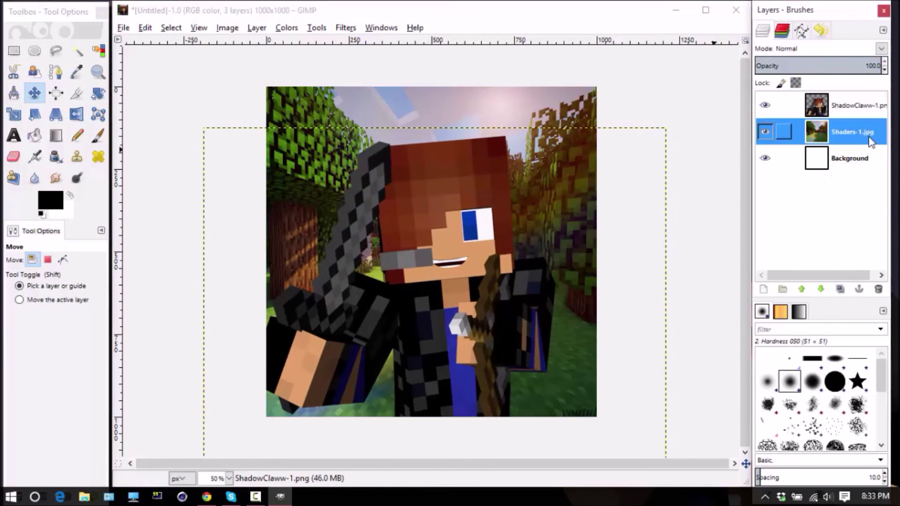
click(14, 113)
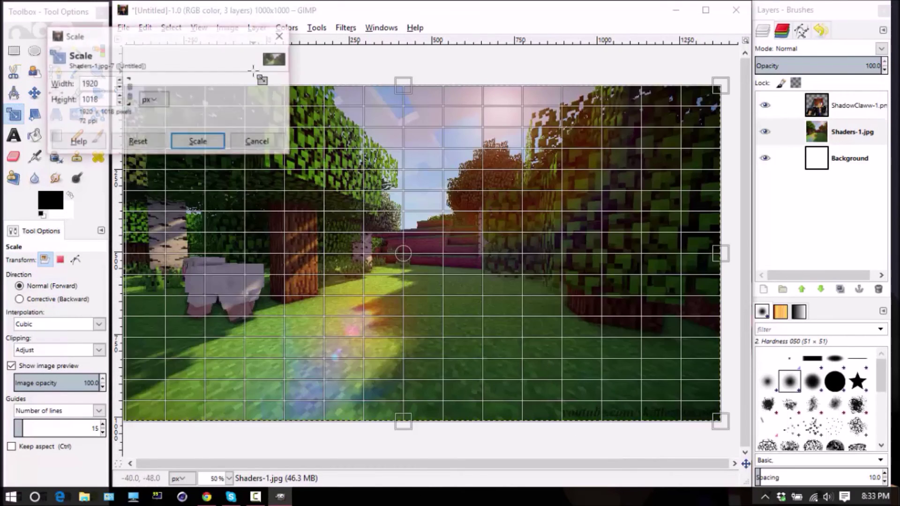
click(260, 79)
drag(252, 67, 244, 57)
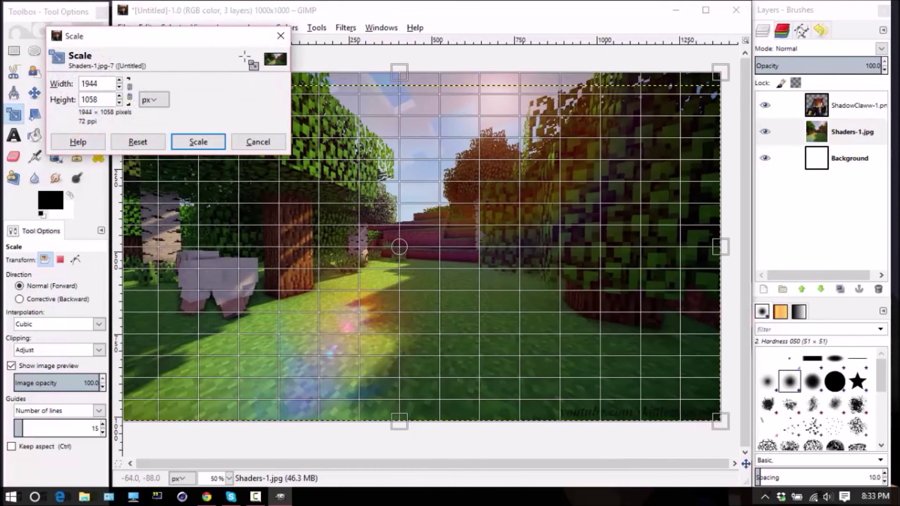
click(198, 142)
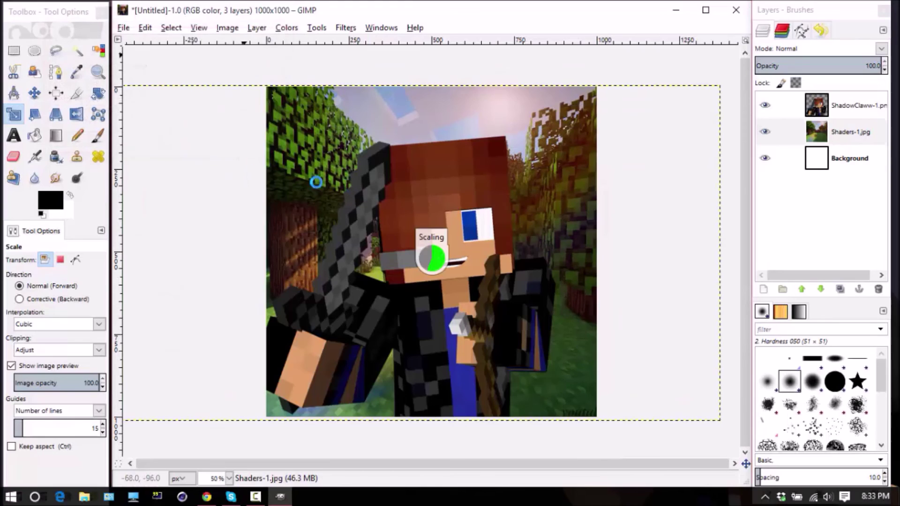
click(34, 93)
drag(282, 164, 282, 167)
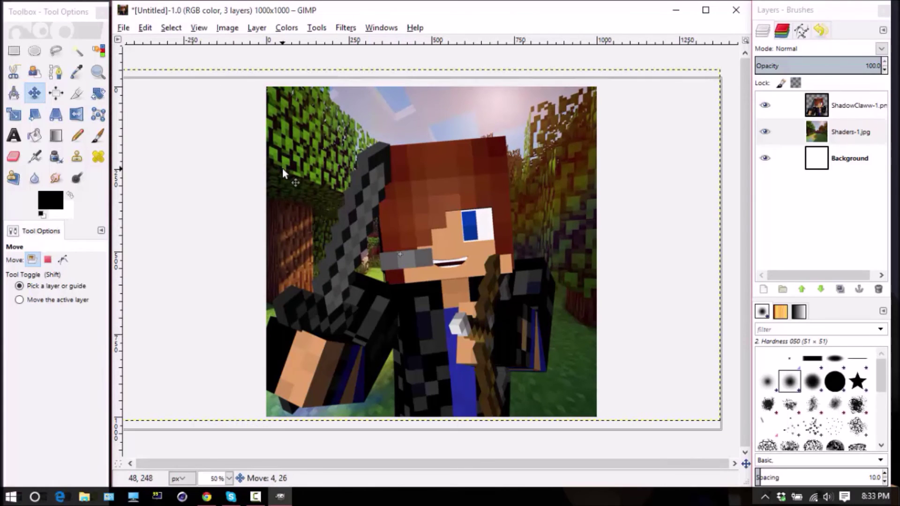
Stretch the scenery layer to about 1934 × 1154 px and move it about 14 px right and 44 px down
click(14, 114)
click(204, 92)
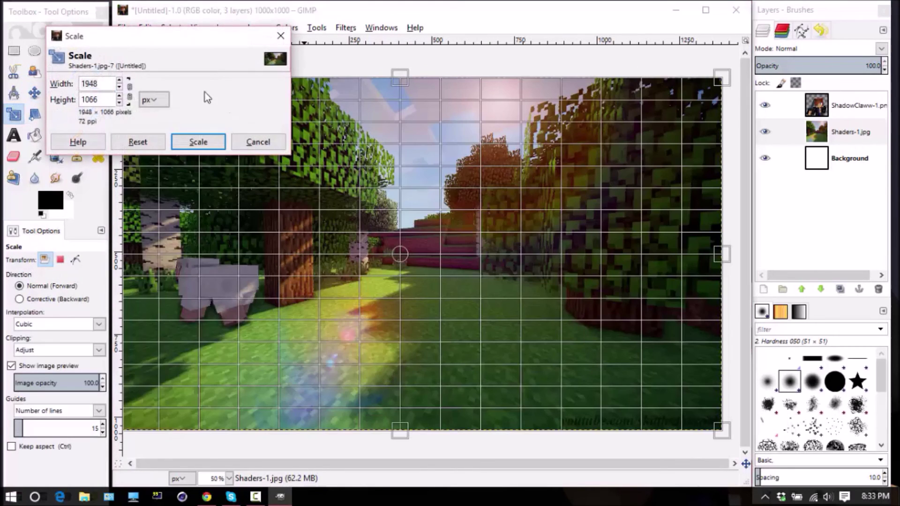
drag(474, 207, 508, 208)
click(198, 142)
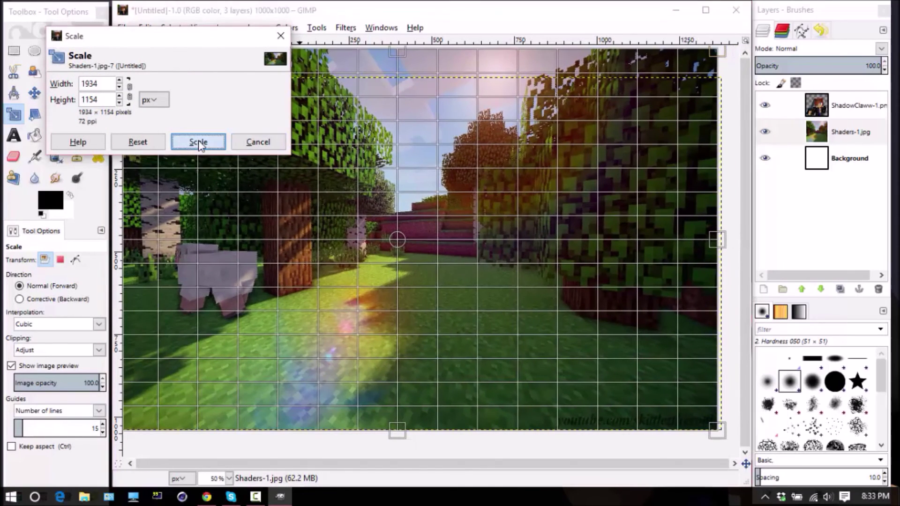
click(35, 92)
drag(268, 145, 271, 160)
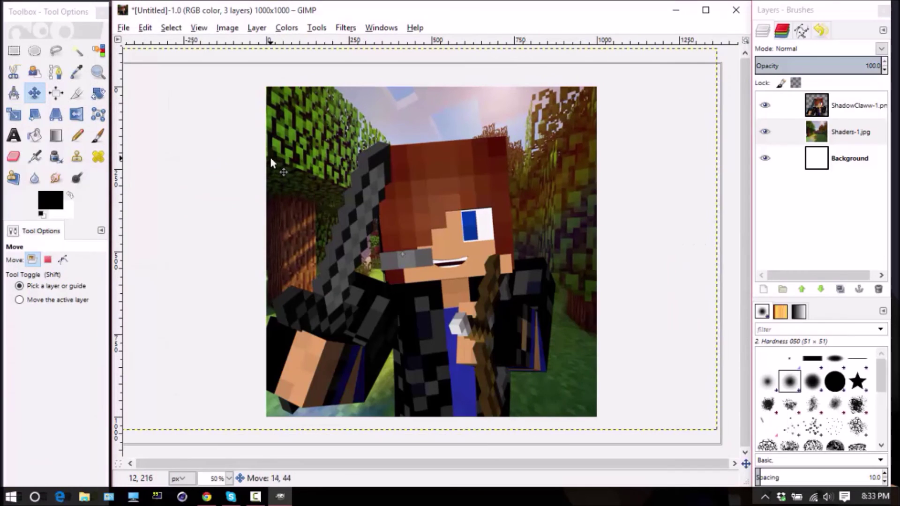
drag(271, 160, 271, 161)
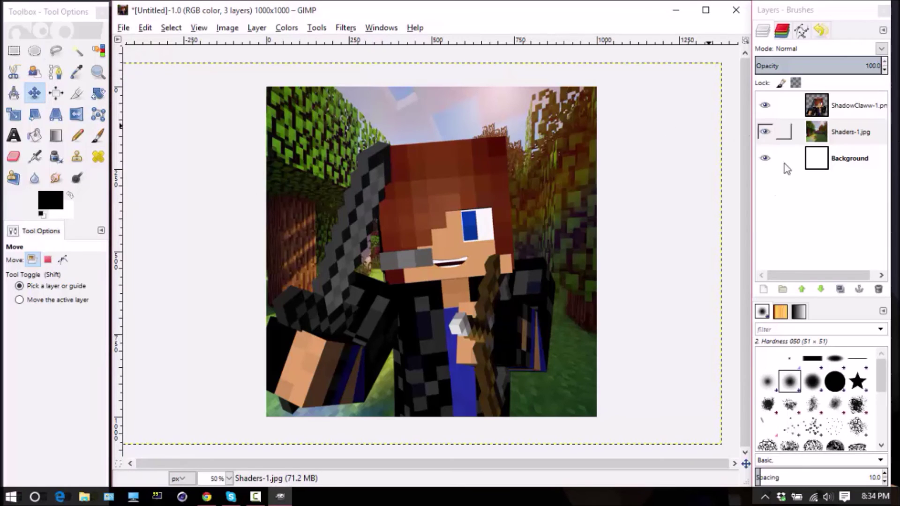
Apply a Zoom-type Motion Blur with a length of 5 to the Shaders-1.jpg layer
click(858, 130)
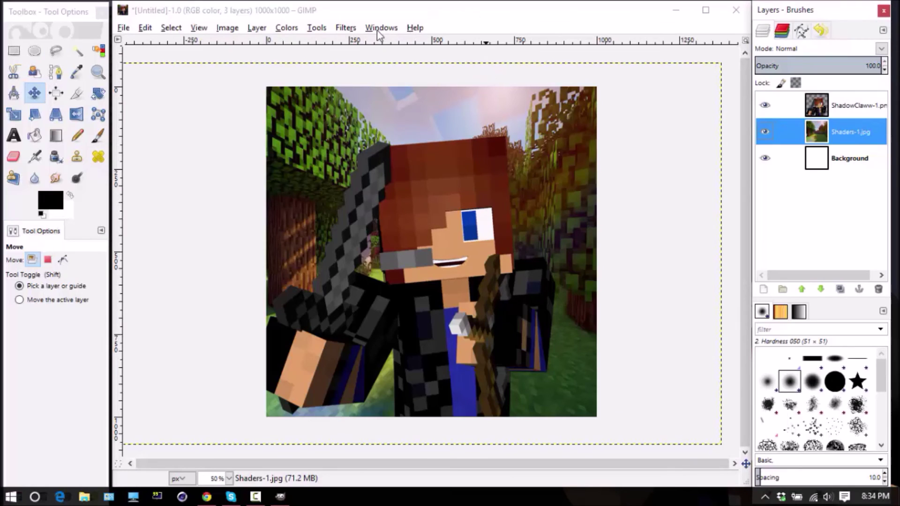
double_click(867, 132)
click(872, 110)
click(856, 134)
click(347, 29)
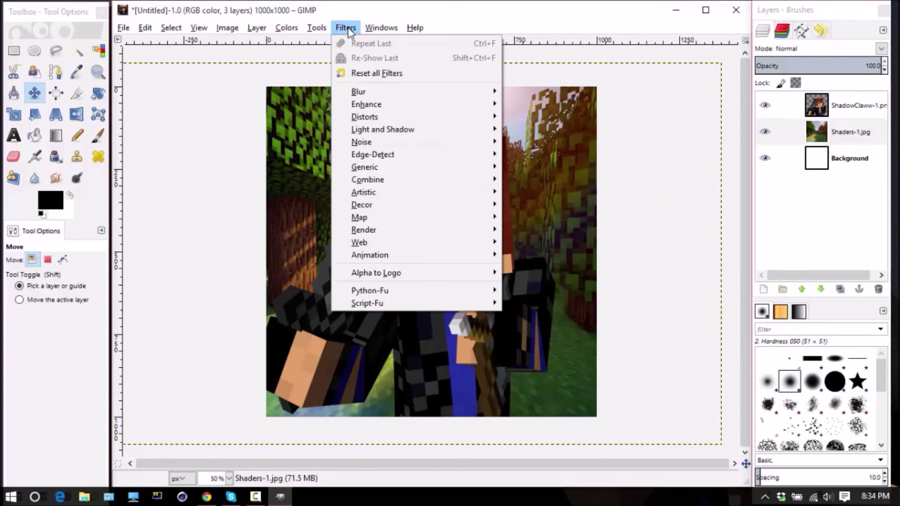
mouse_move(440, 90)
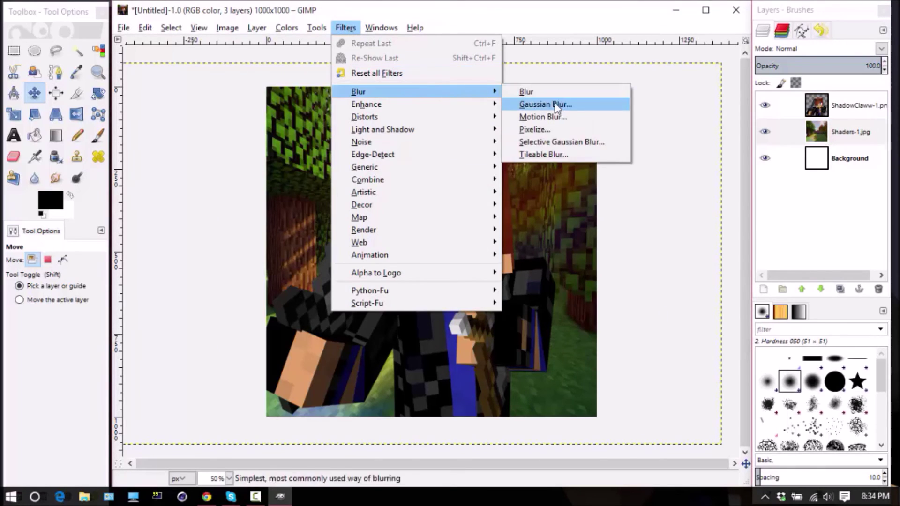
click(556, 114)
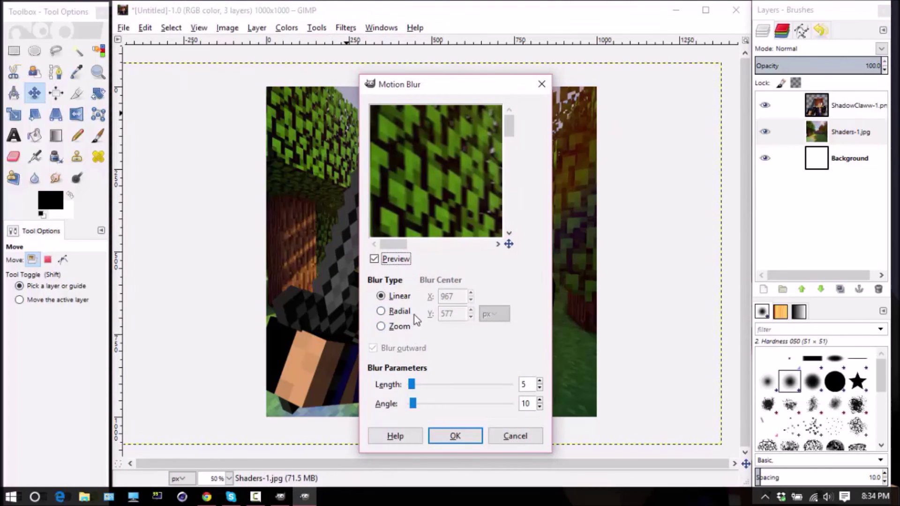
click(380, 328)
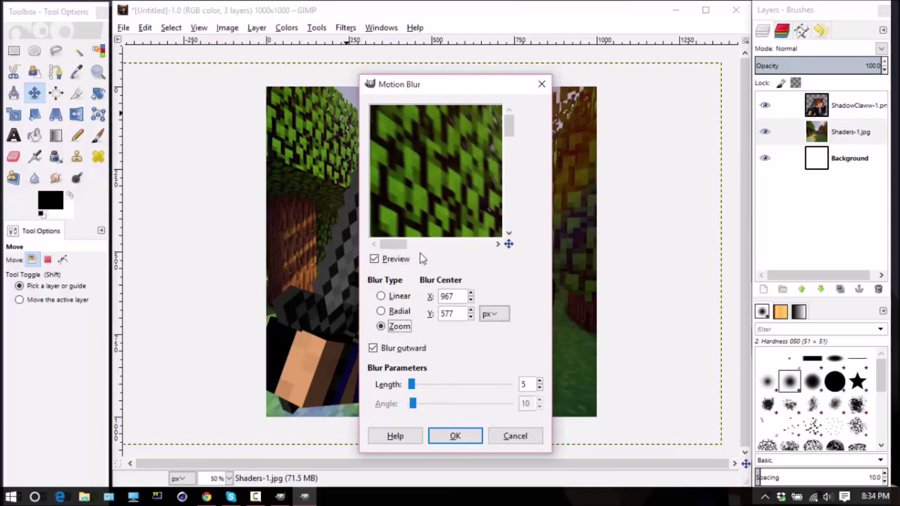
click(461, 438)
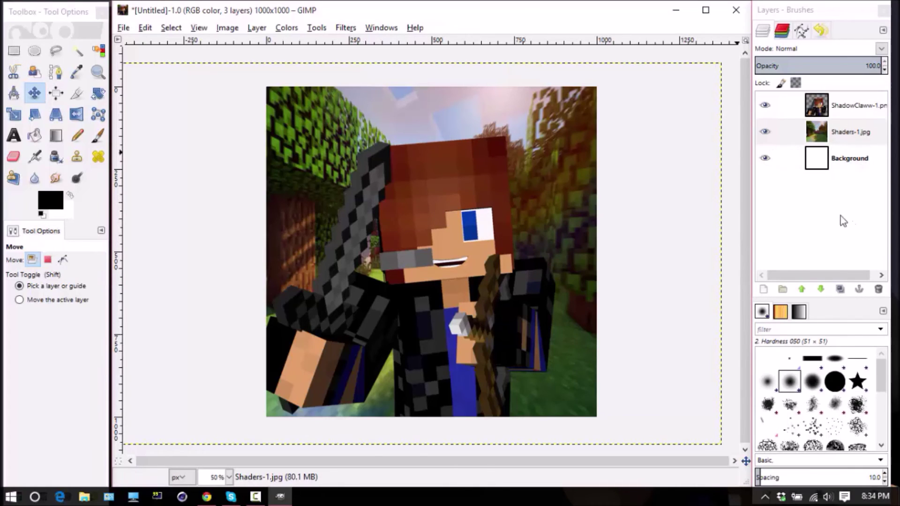
Add a border of 40 px in X and Y around the image, coloured blue 2954f6, with a colour delta of 25
click(846, 160)
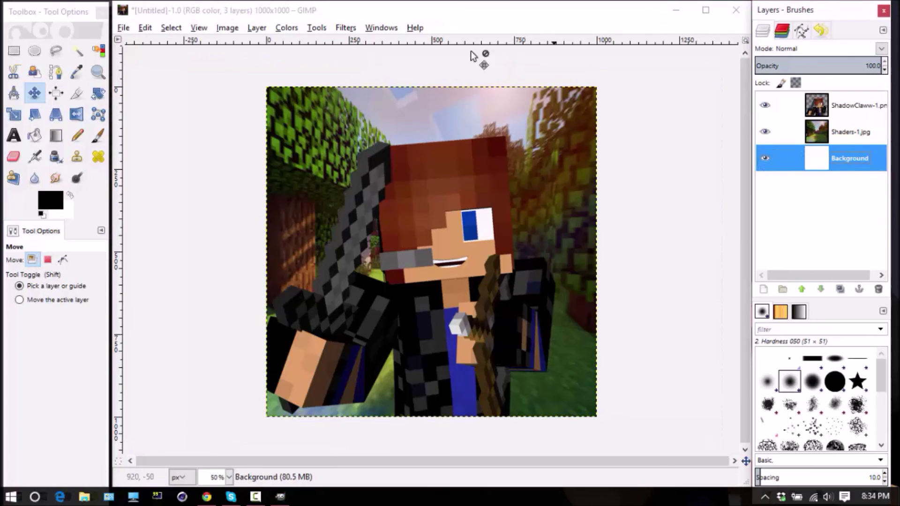
click(346, 28)
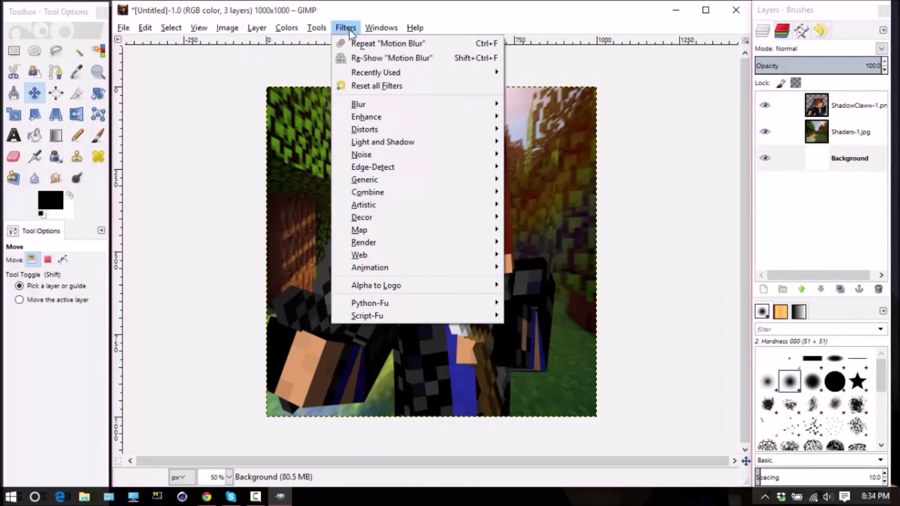
mouse_move(401, 218)
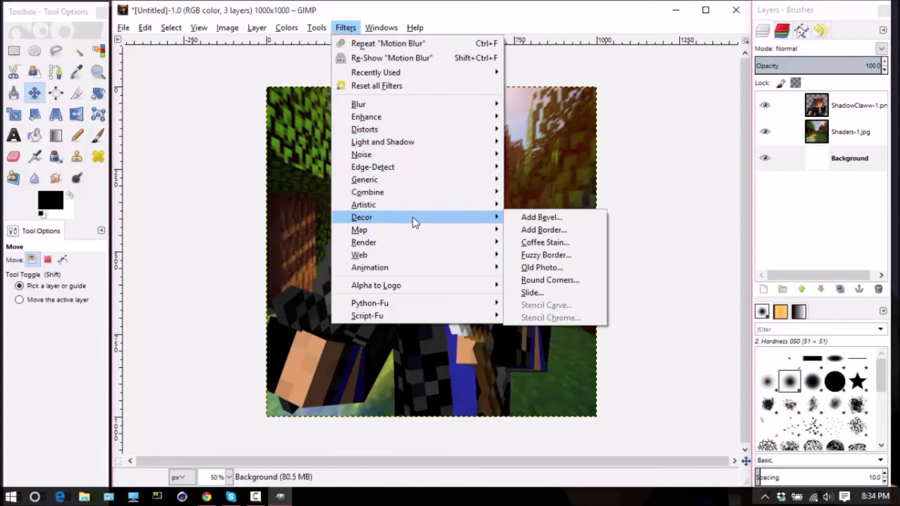
click(559, 232)
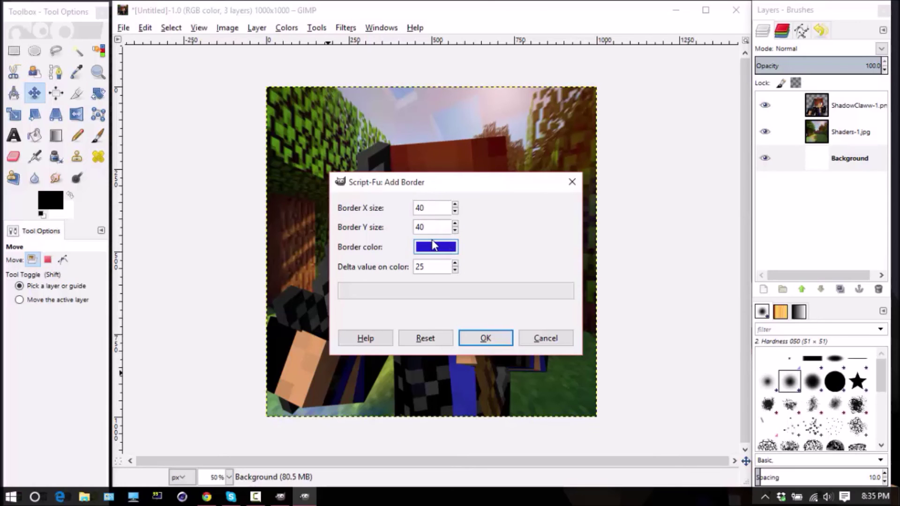
click(436, 247)
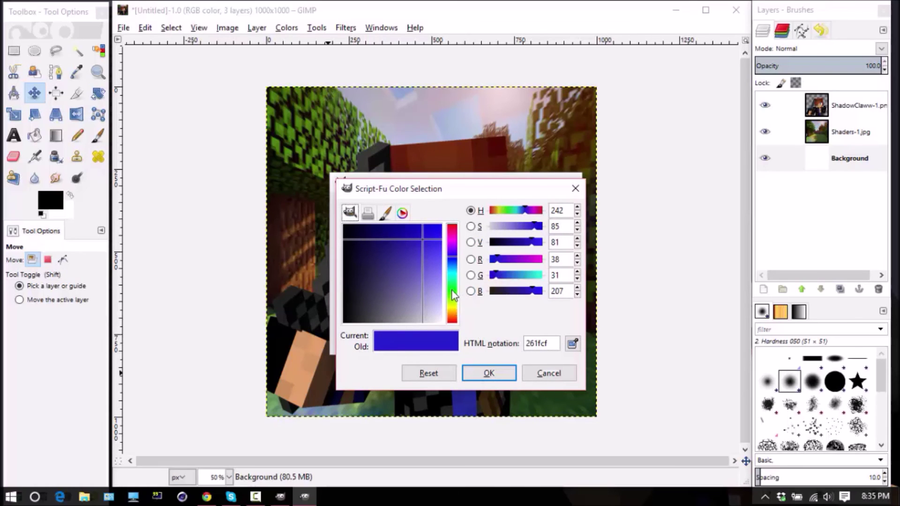
click(452, 261)
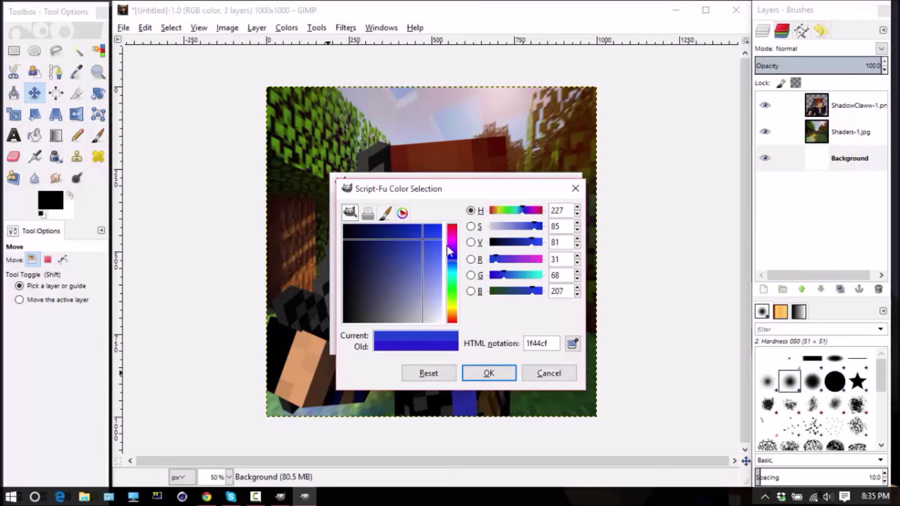
click(441, 230)
drag(440, 228, 438, 227)
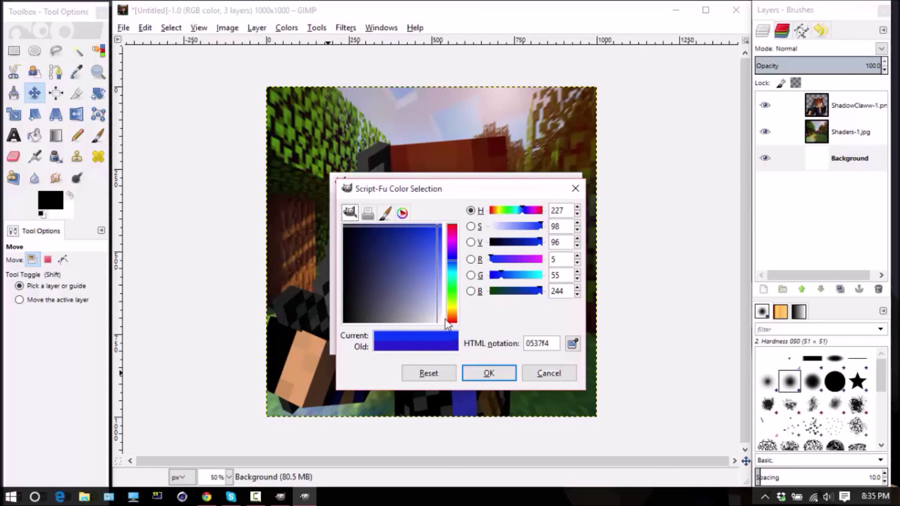
click(441, 249)
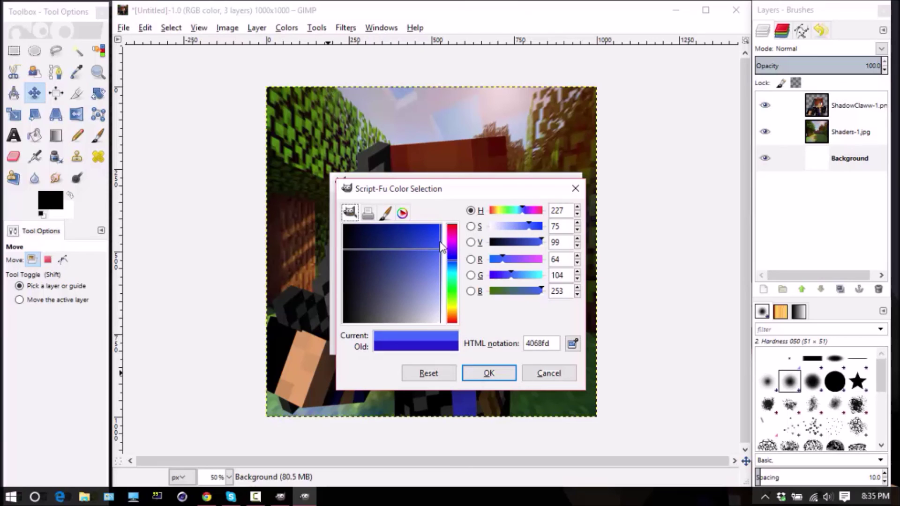
click(437, 240)
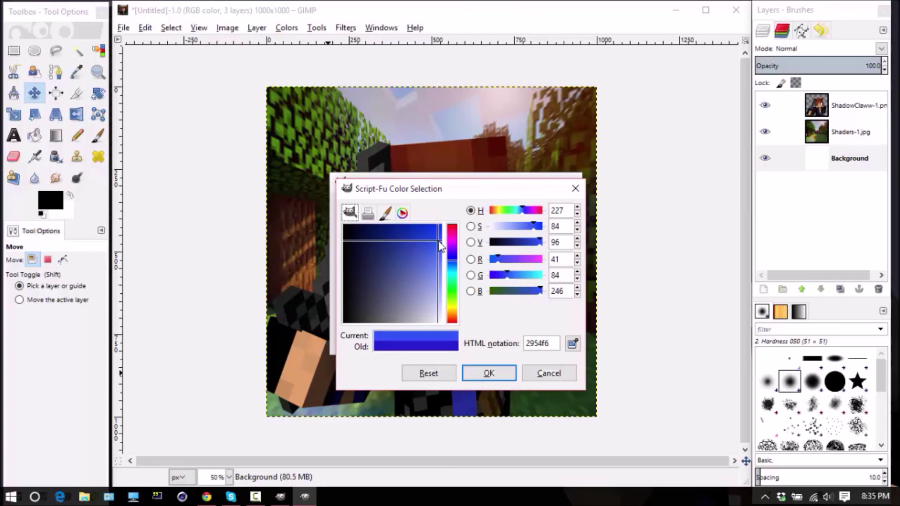
click(123, 28)
mouse_move(145, 29)
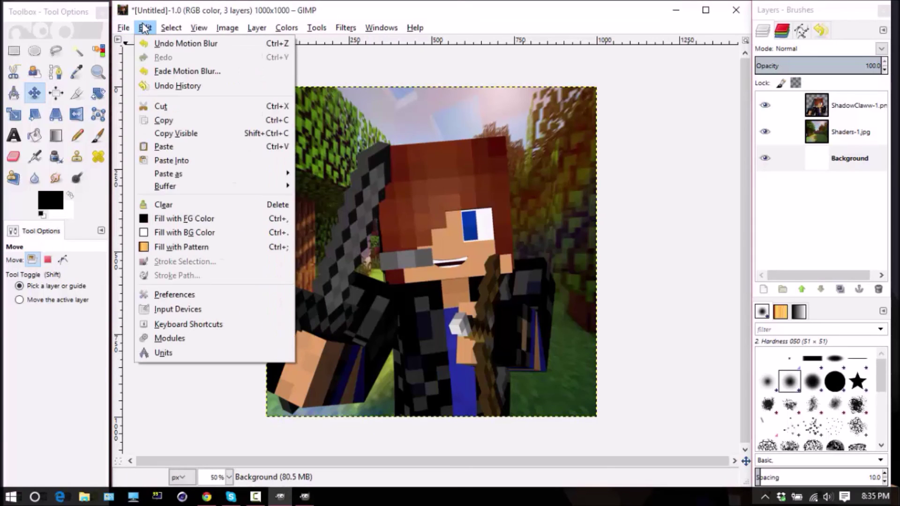
click(144, 28)
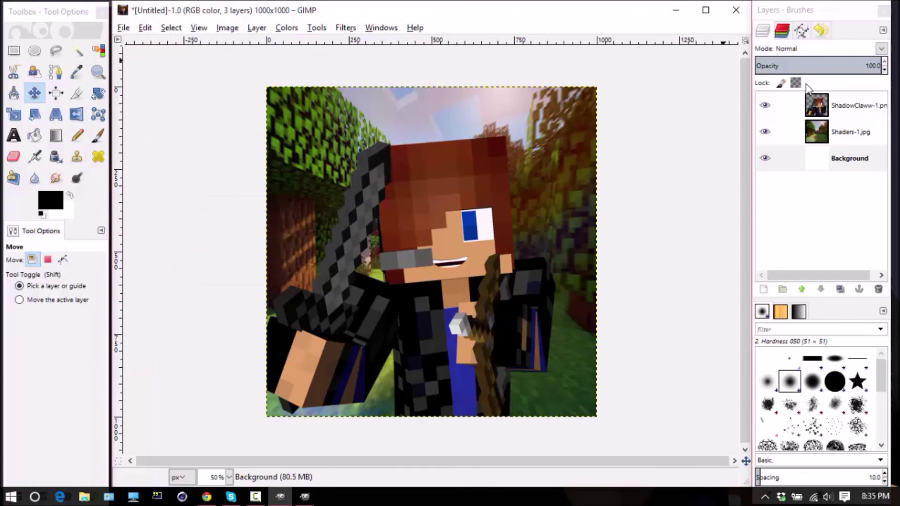
click(306, 498)
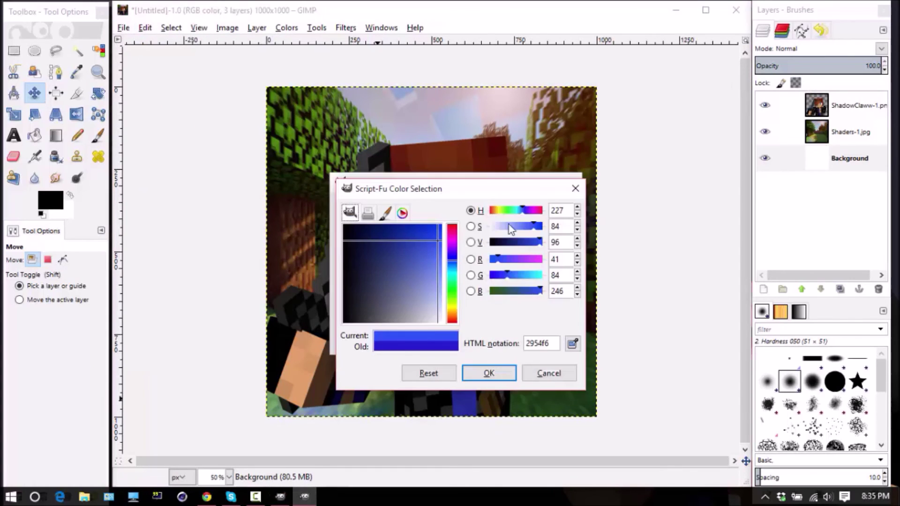
click(487, 371)
click(486, 339)
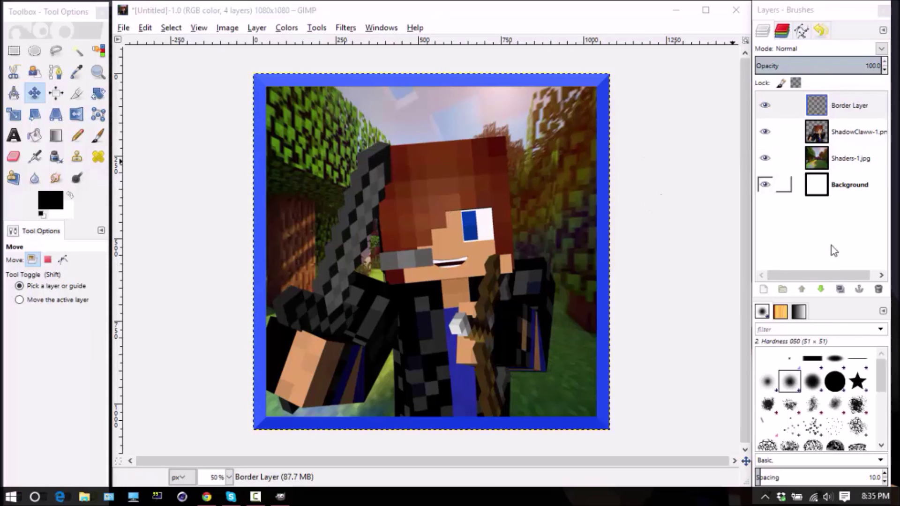
Raise the ShadowClaww-1.png layer above the Border Layer so the character overlaps the frame
click(845, 136)
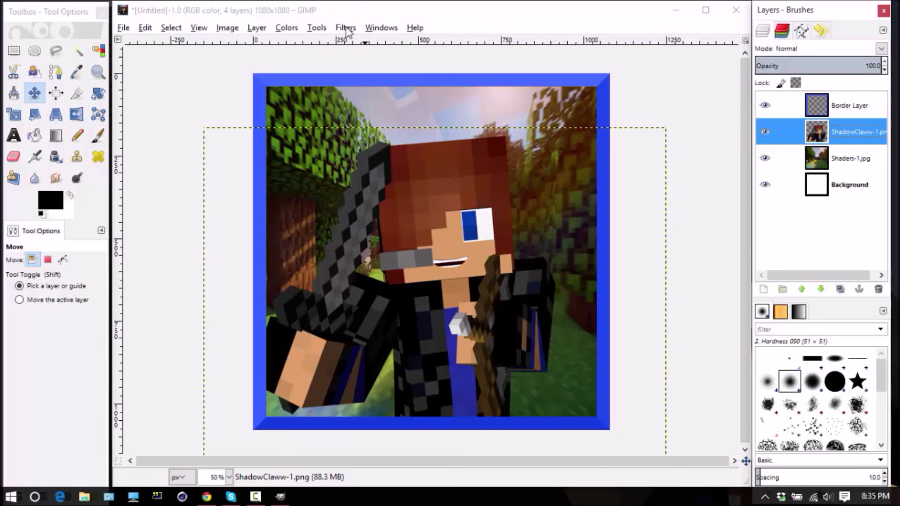
click(258, 28)
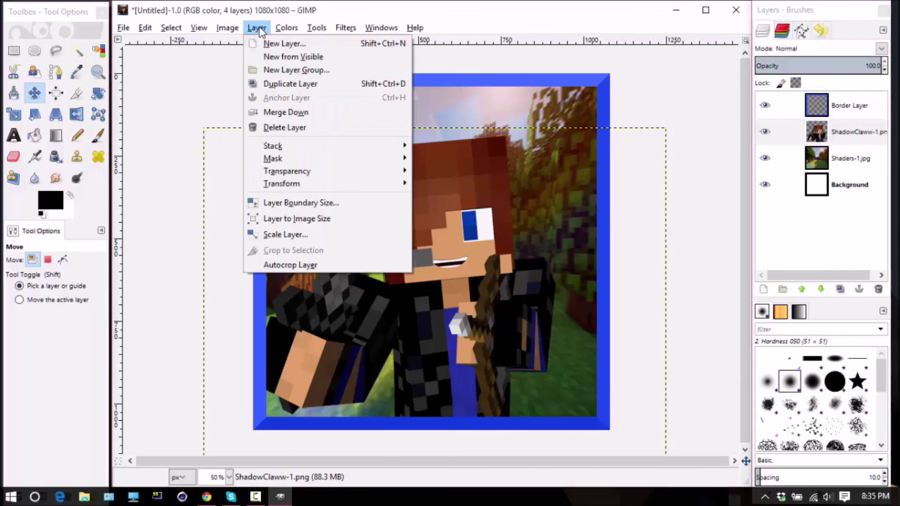
mouse_move(326, 146)
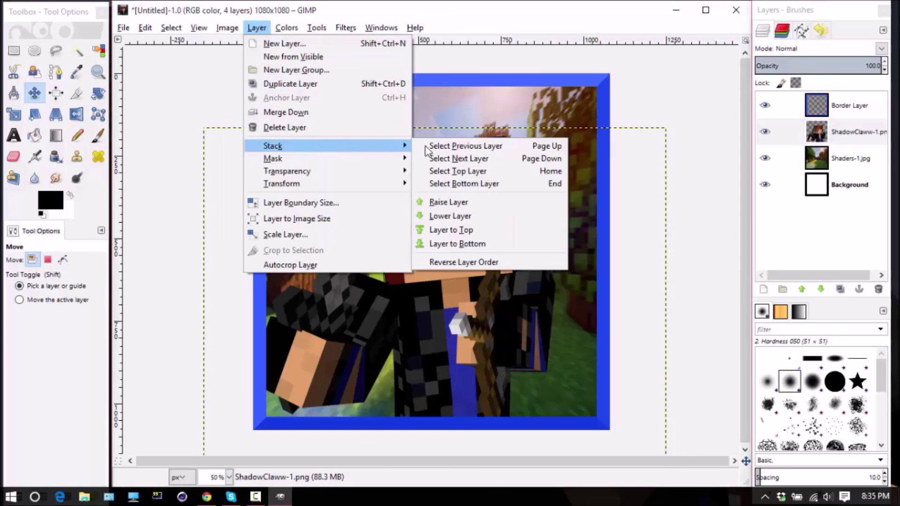
click(483, 206)
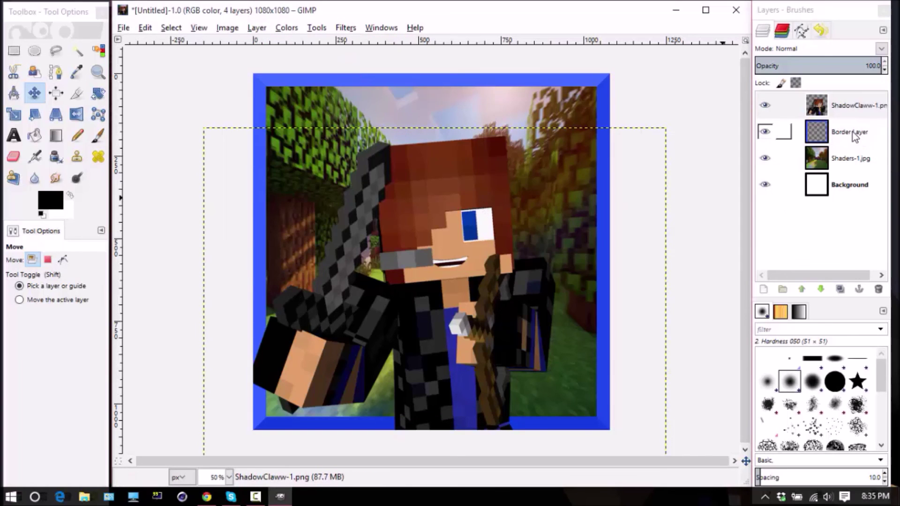
click(849, 131)
click(851, 107)
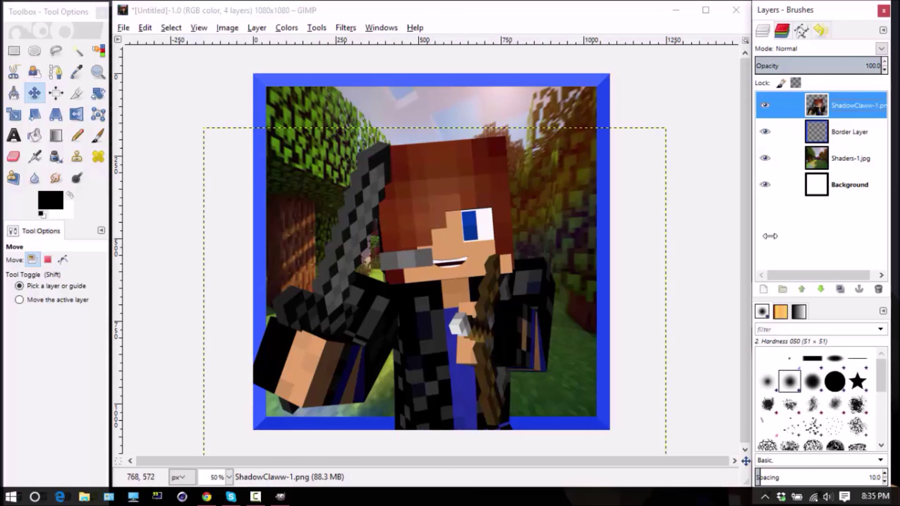
click(850, 133)
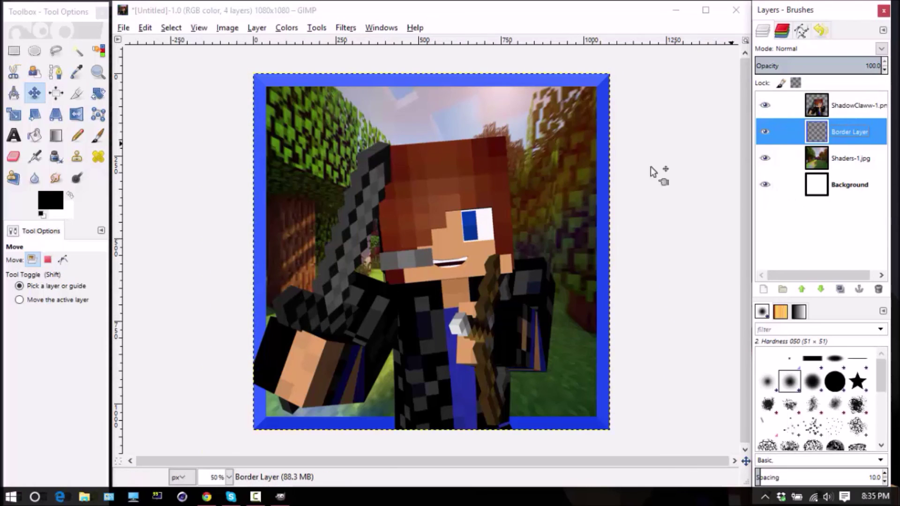
Export the picture as ShadowClaww-1.png into the Completed Renders folder on drive C, keeping PNG compression level 9
click(124, 28)
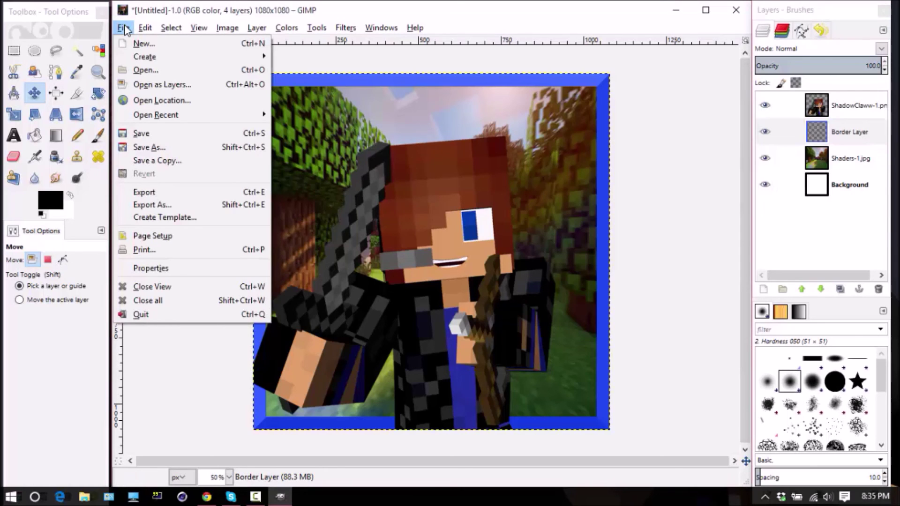
click(167, 205)
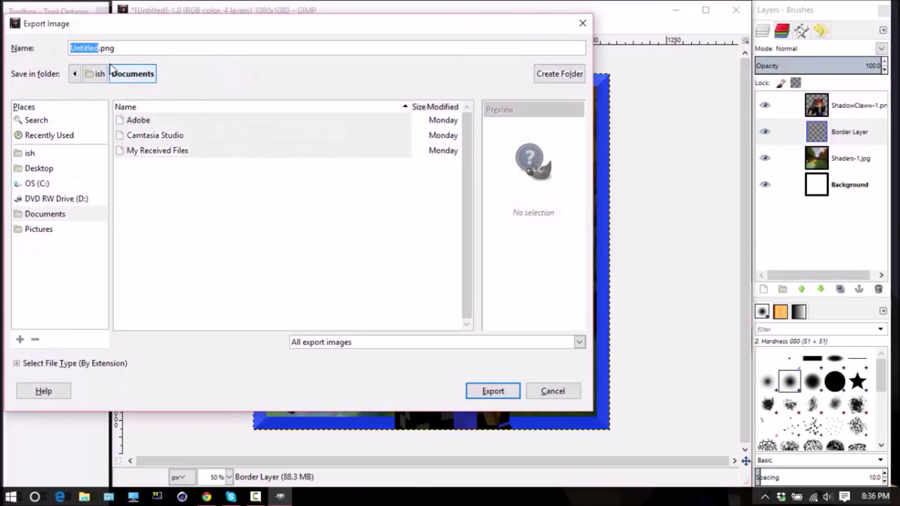
text(S)
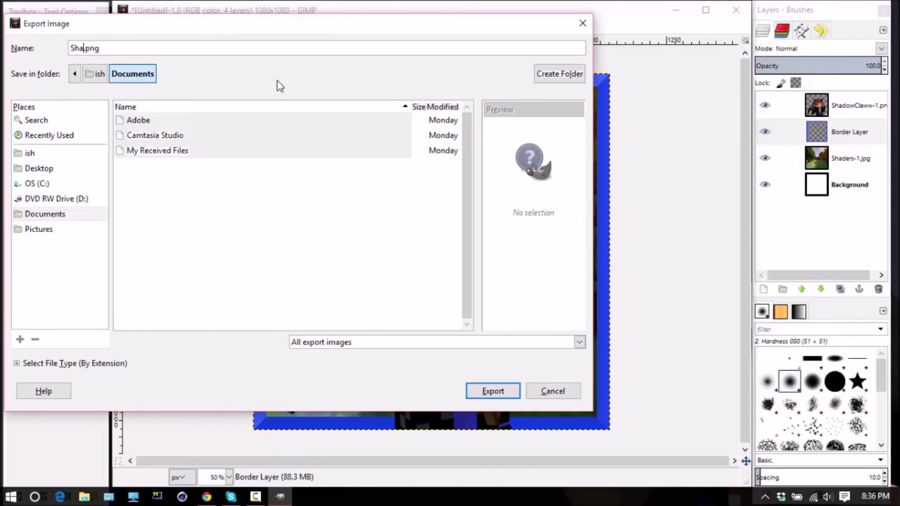
text(hadowClaww-1)
click(36, 185)
double_click(136, 120)
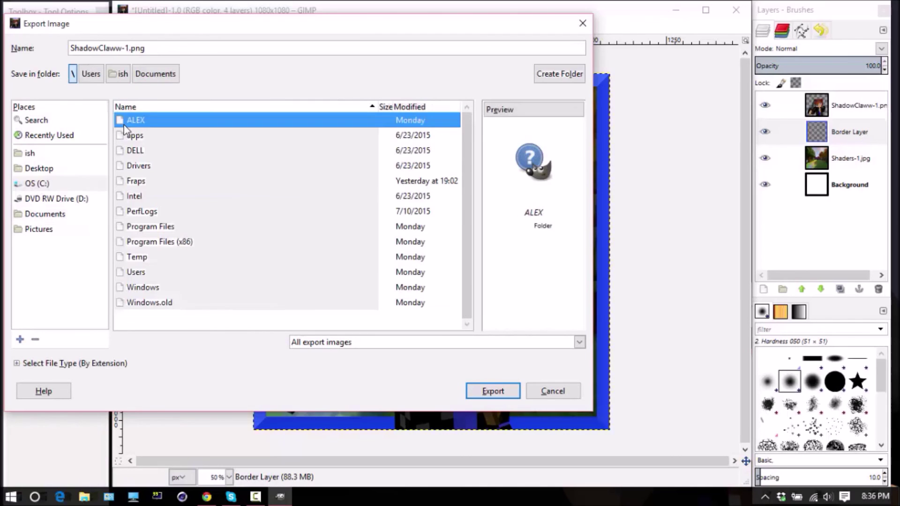
click(159, 136)
double_click(158, 136)
click(513, 392)
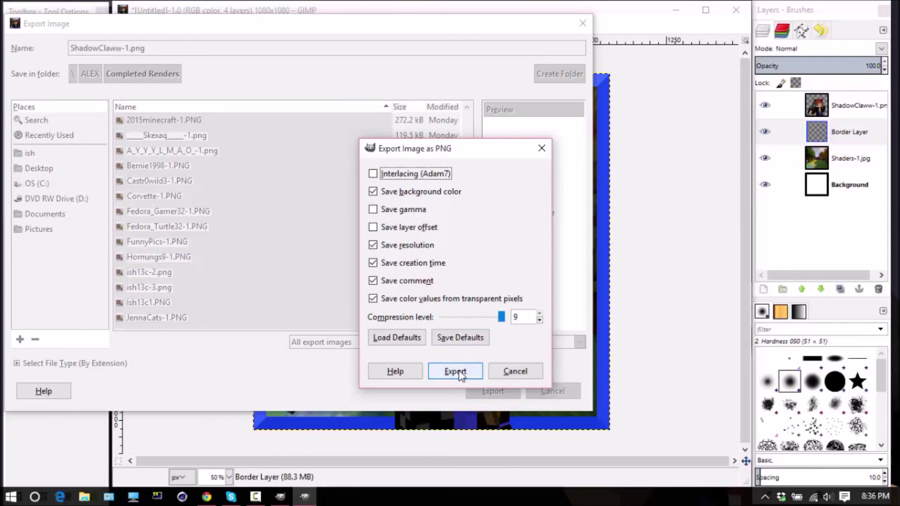
click(455, 371)
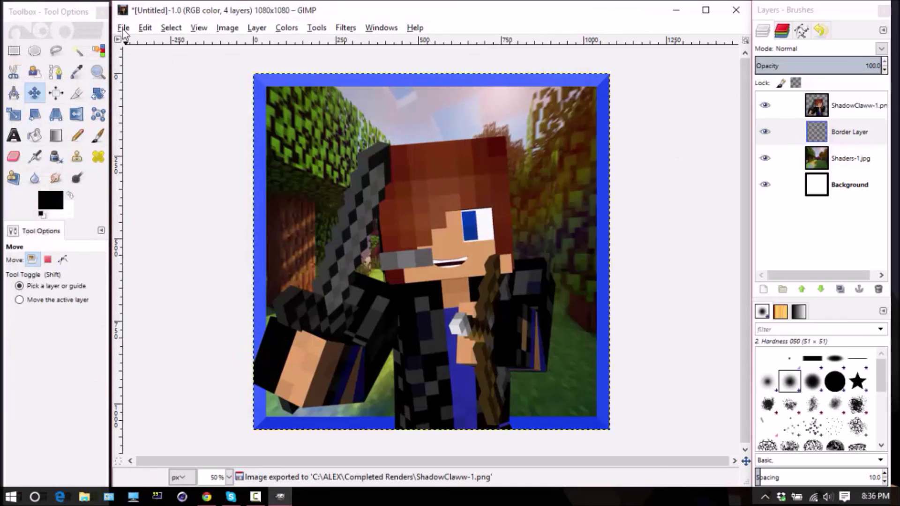
Switch to File Explorer, view the exported ShadowClaww-1 image from the Completed Renders folder, and close the viewer and folder
click(676, 9)
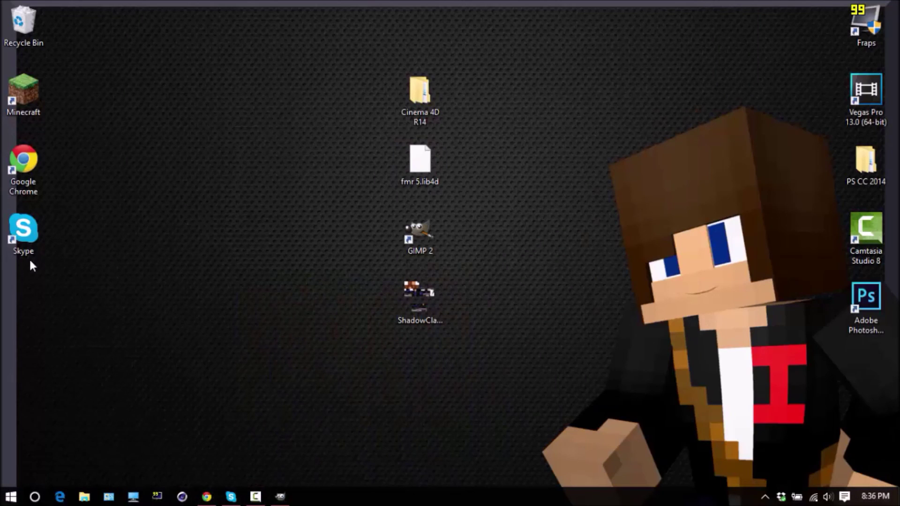
click(84, 495)
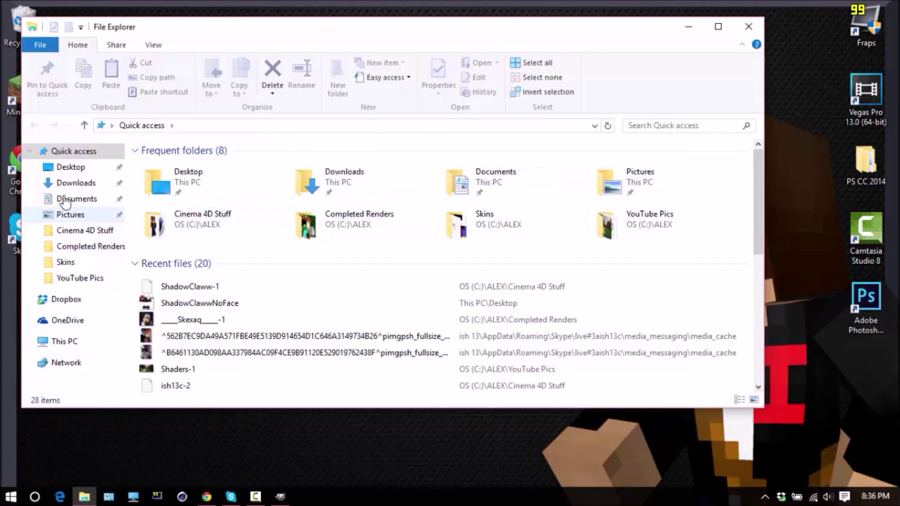
click(59, 343)
double_click(227, 271)
double_click(170, 169)
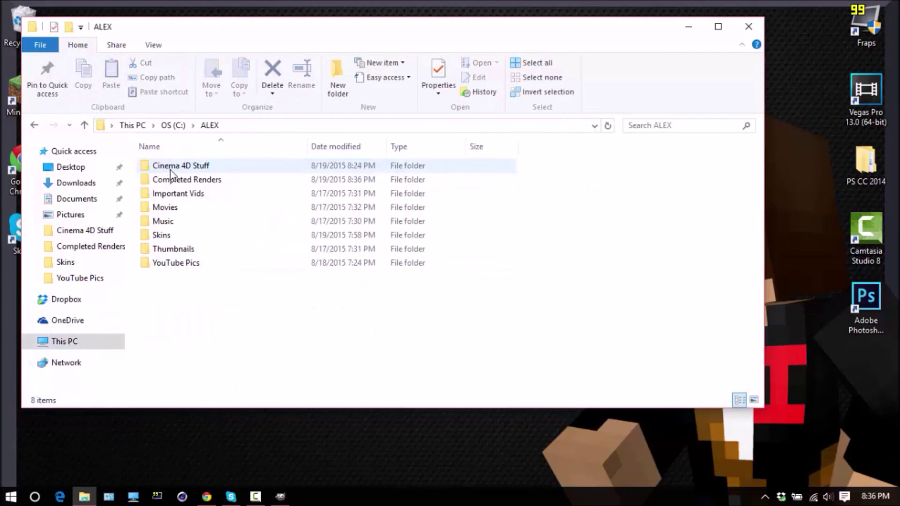
double_click(206, 179)
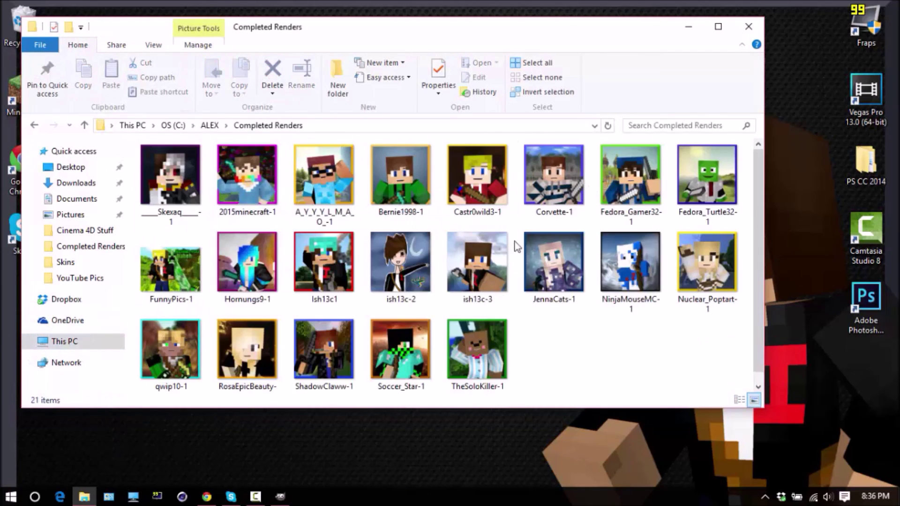
double_click(326, 334)
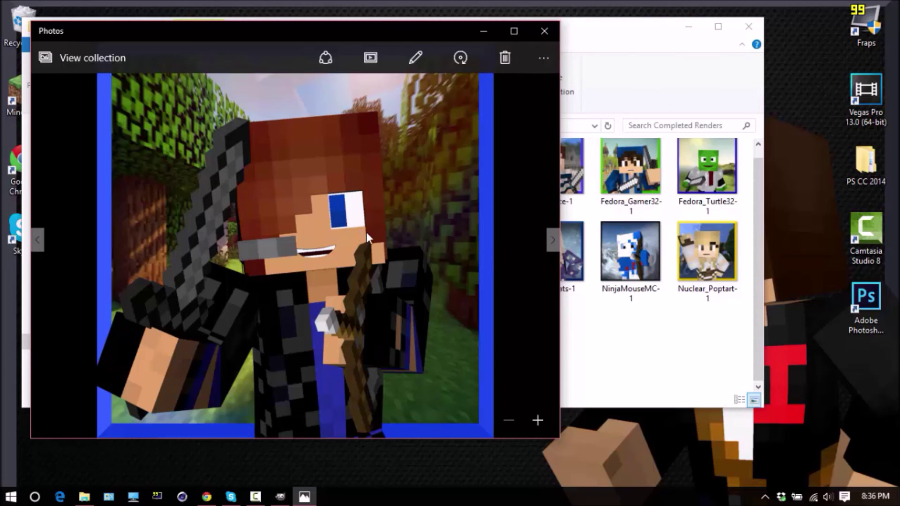
click(542, 36)
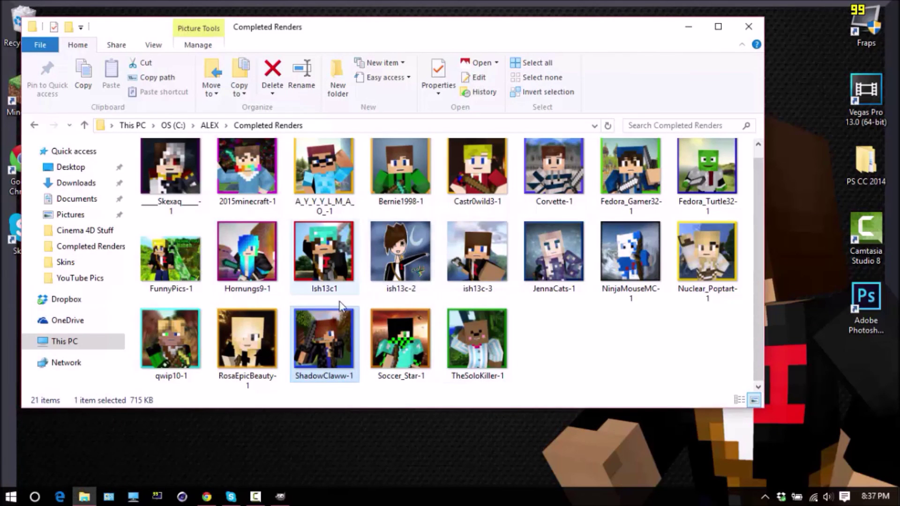
click(748, 26)
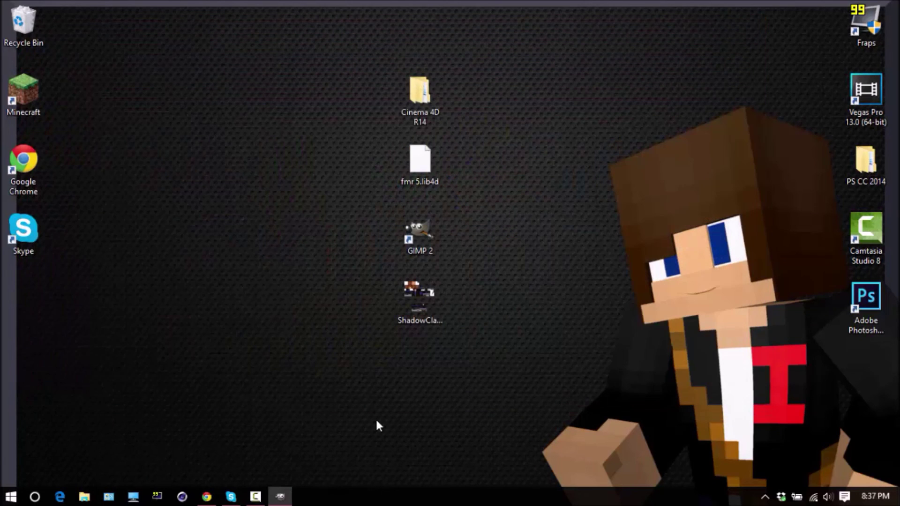
click(420, 234)
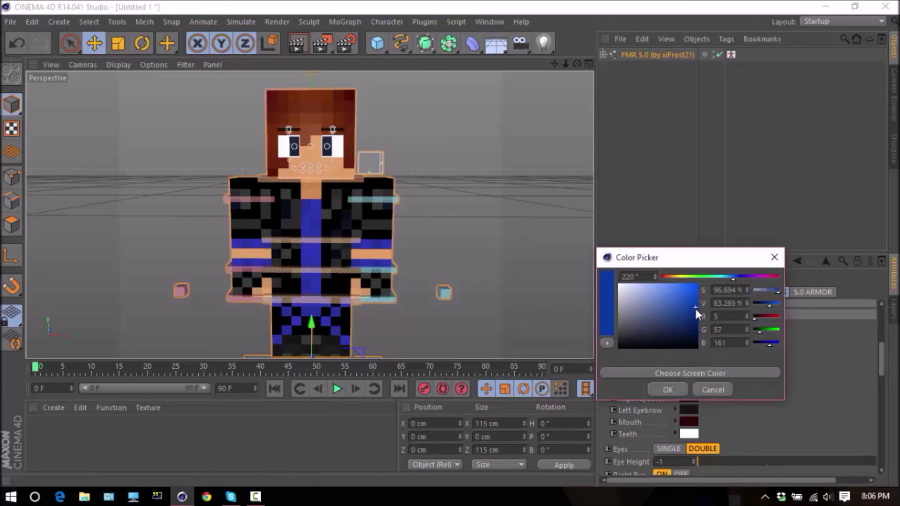
In Cinema 4D, set the FMR 5.0 rig's right pupil colour to blue with RGB 5, 57, 161
click(671, 389)
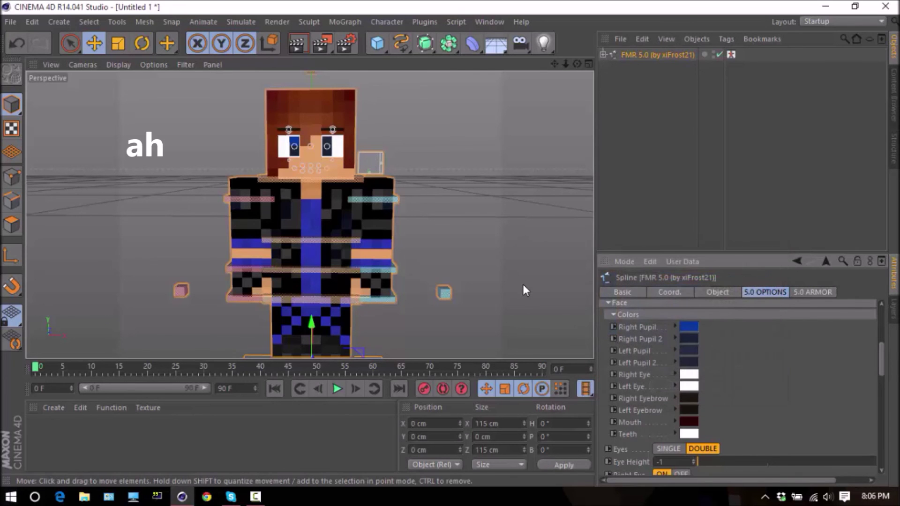